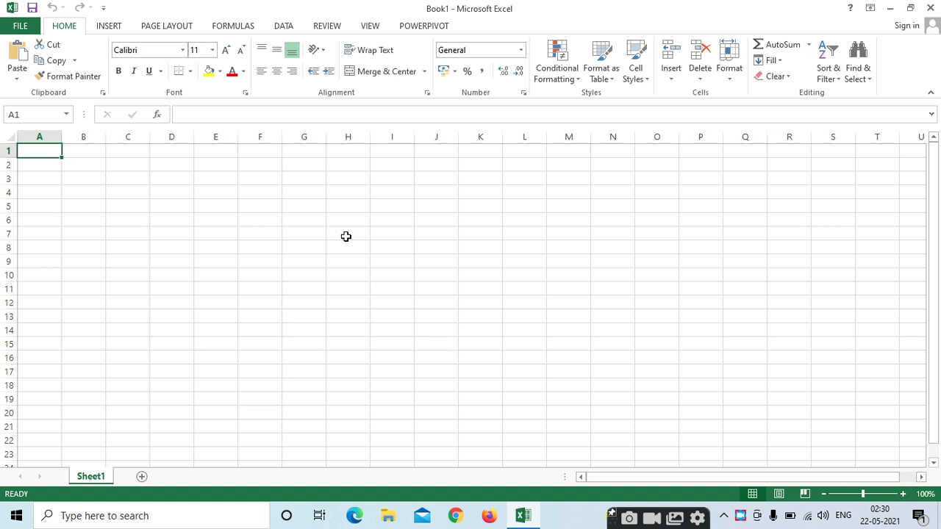
- Show the Insert ribbon commands on the empty Book1 sheet
click(114, 27)
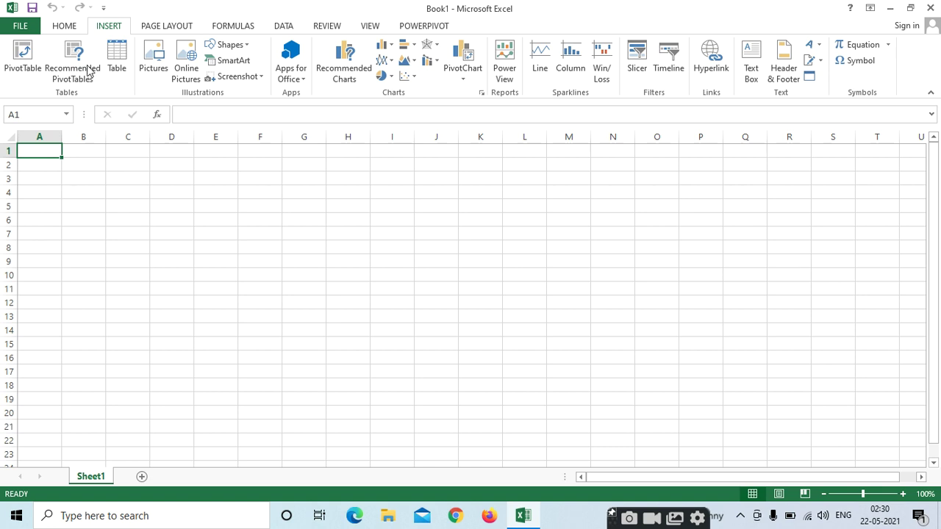
- Insert download (3) from Pictures > Saved Pictures and move it to columns F–I
click(156, 66)
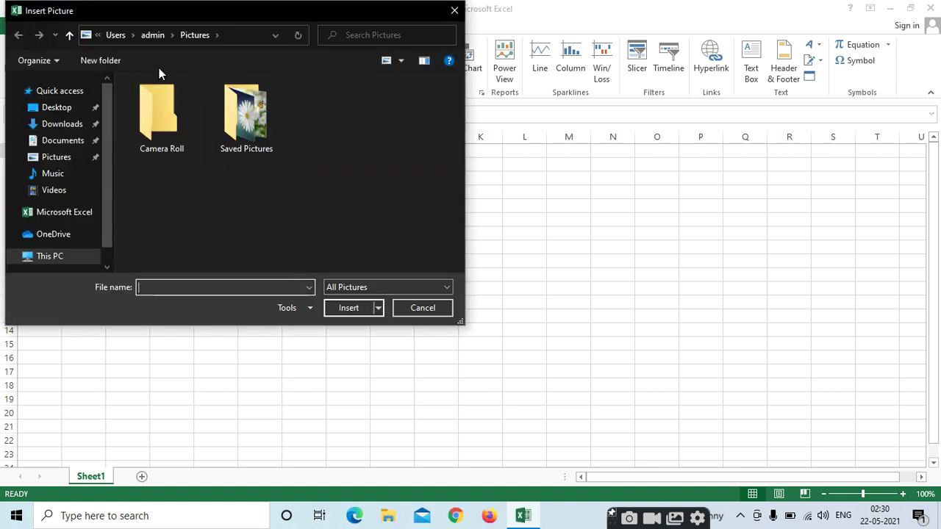
click(48, 108)
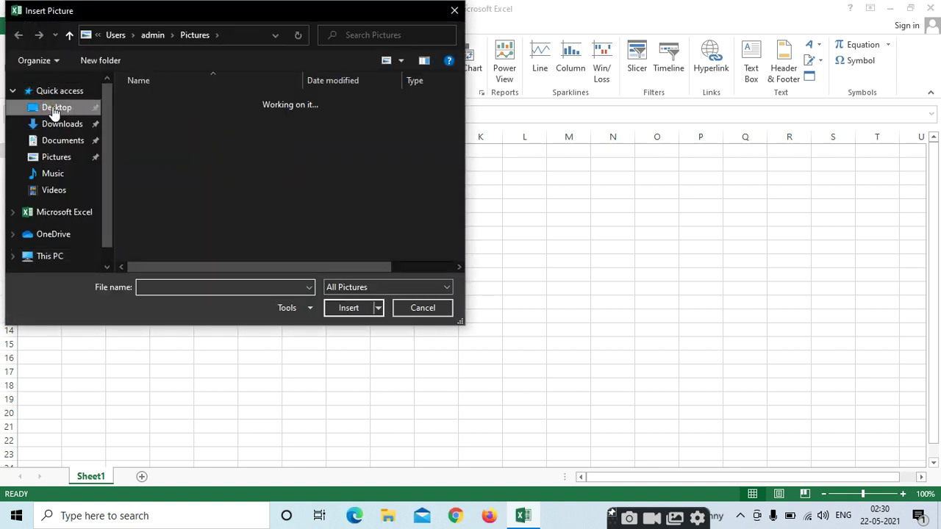
click(60, 124)
click(63, 142)
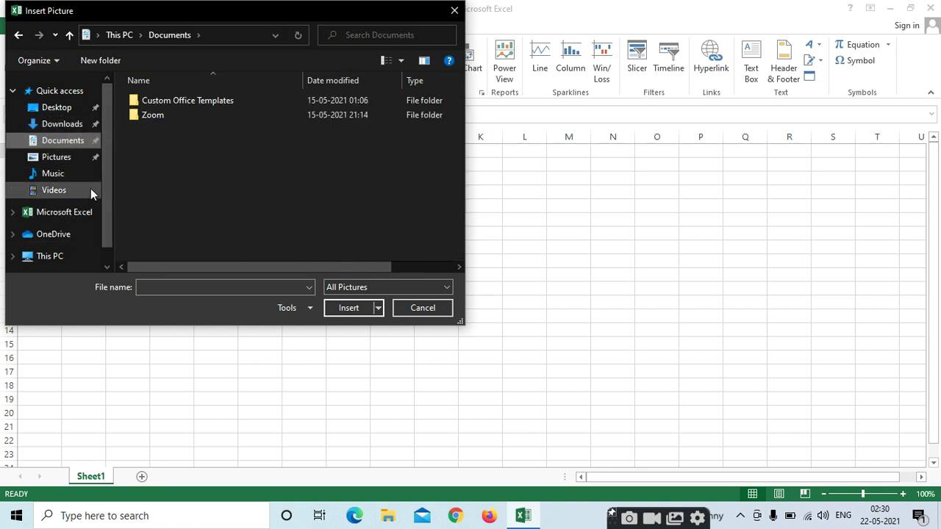
click(53, 158)
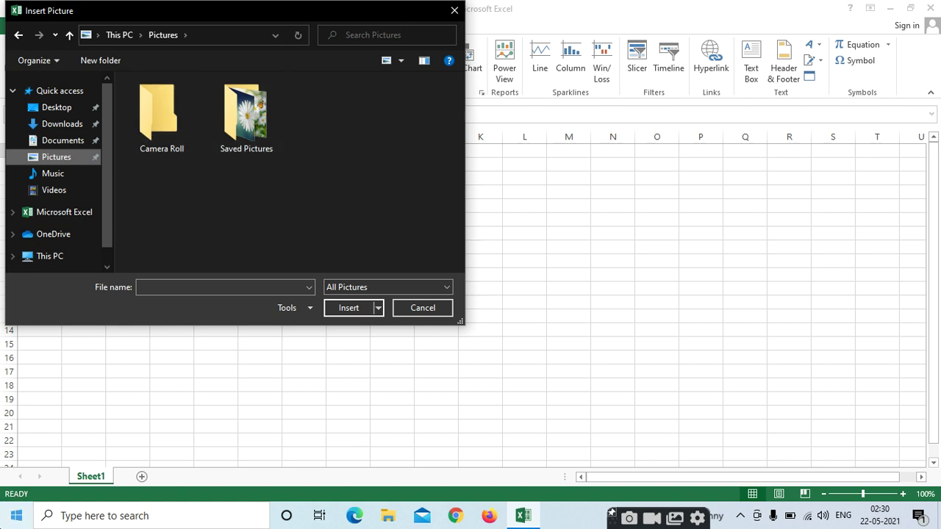
double_click(246, 116)
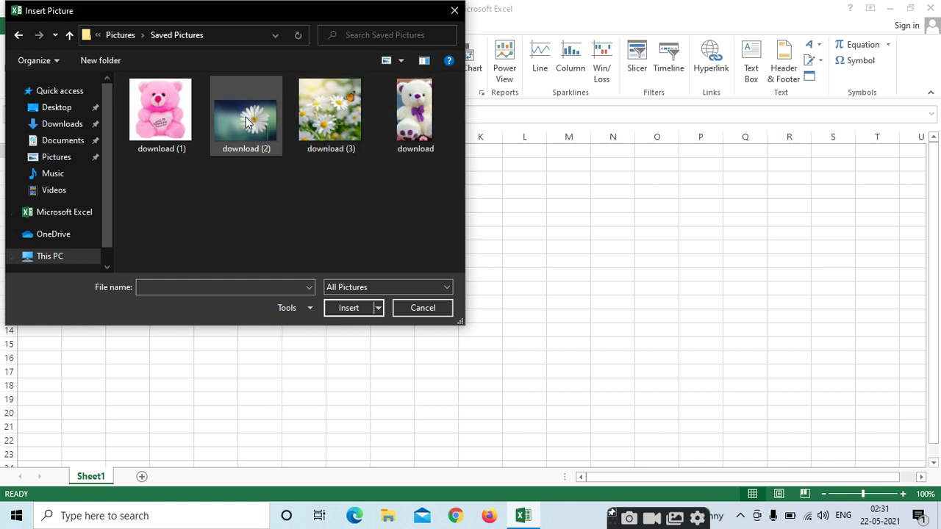
click(330, 110)
click(347, 308)
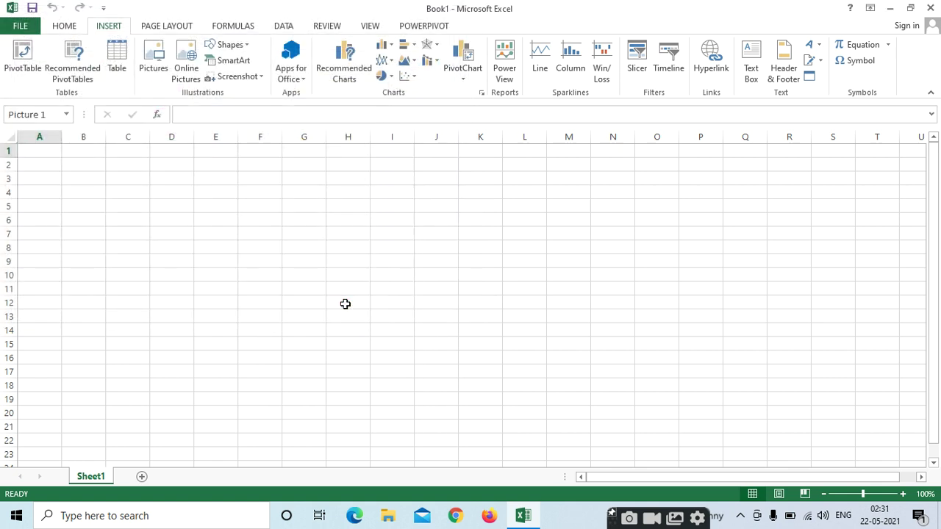
mouse_move(68, 175)
mouse_down()
mouse_move(395, 253)
mouse_move(342, 245)
mouse_up()
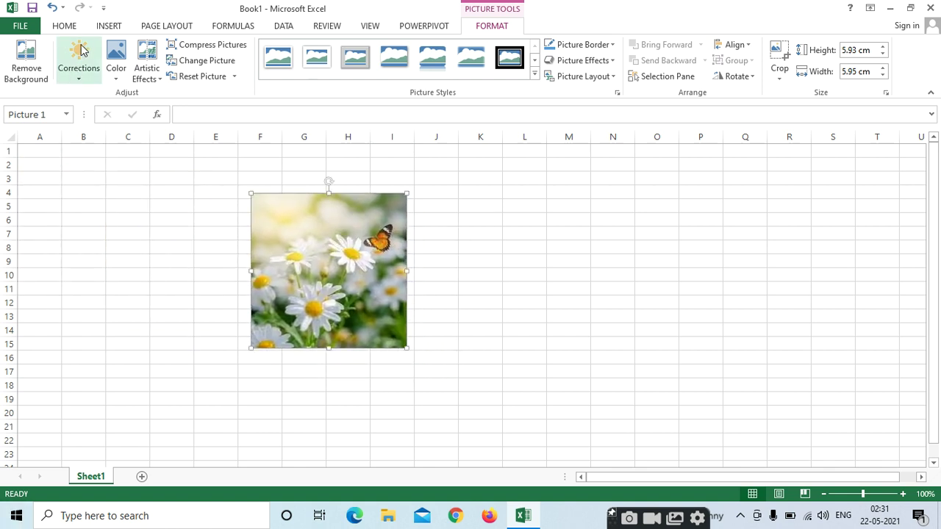
- Insert the single white daisy photo download (2) and place it at columns A–E
click(108, 27)
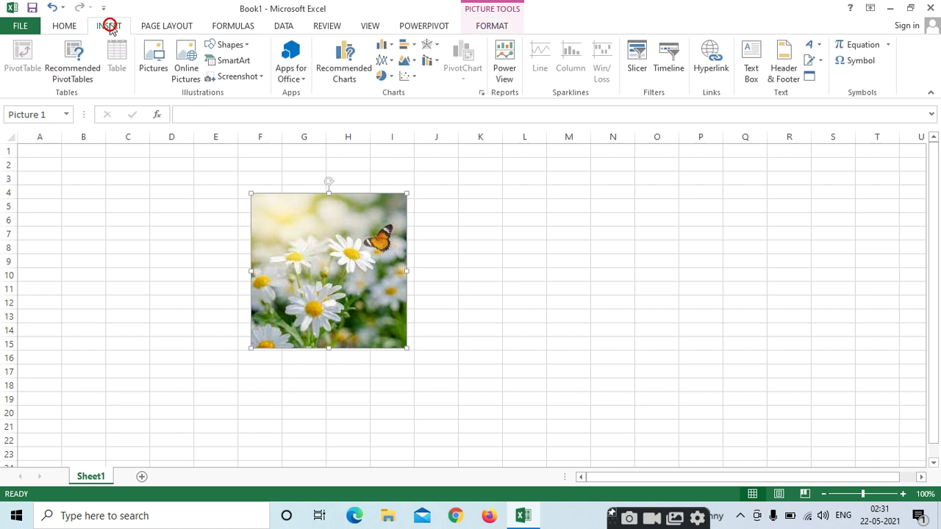
click(152, 71)
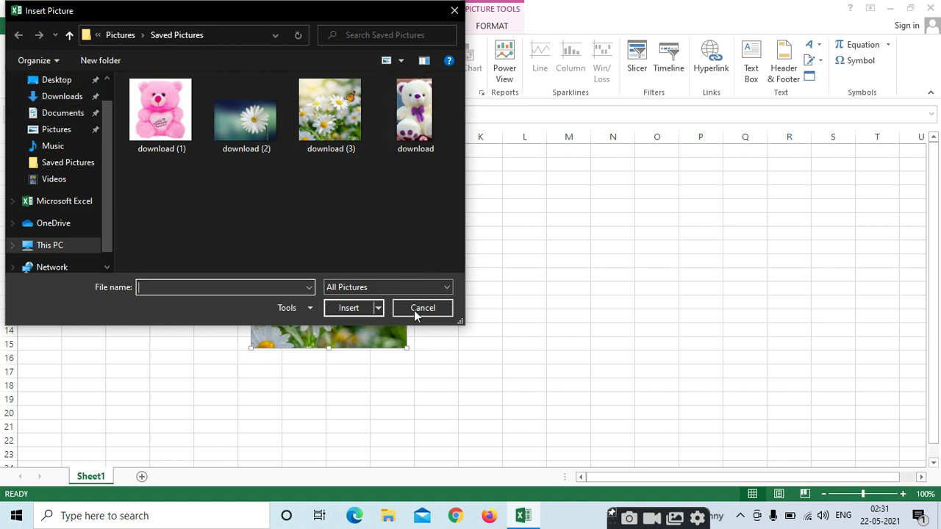
click(239, 122)
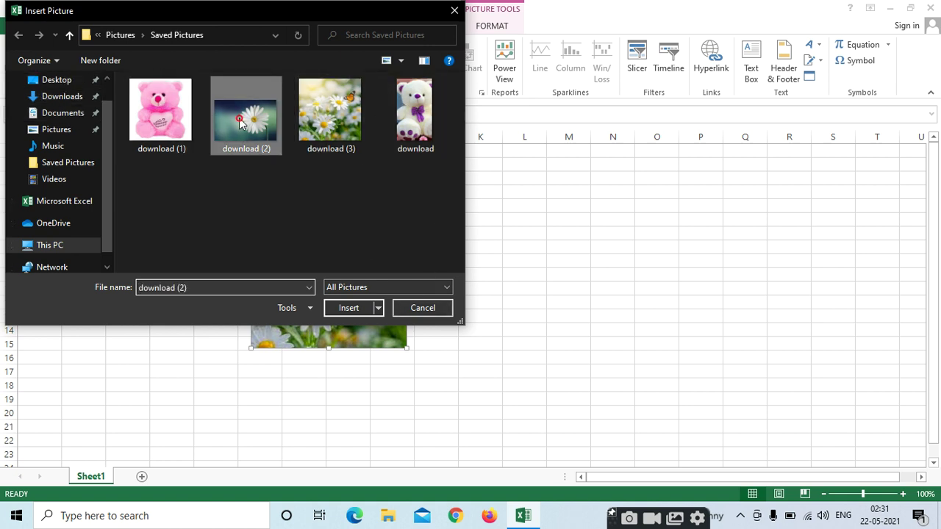
click(350, 305)
drag(122, 222, 631, 259)
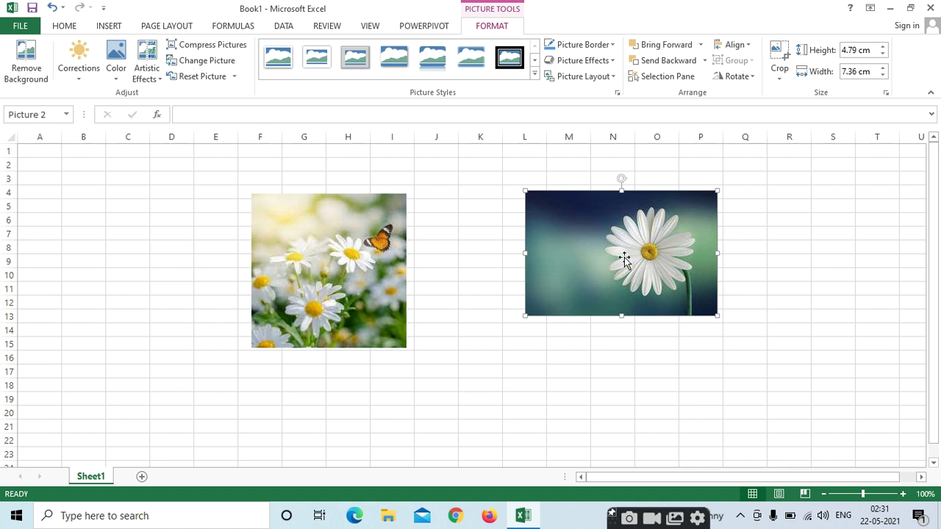
mouse_move(615, 246)
mouse_down()
mouse_move(465, 418)
mouse_move(57, 278)
mouse_up()
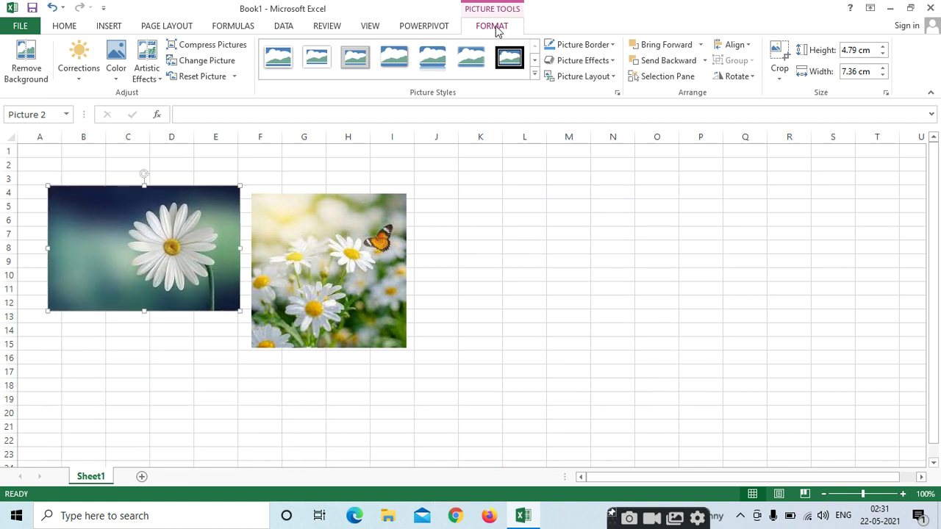
click(700, 236)
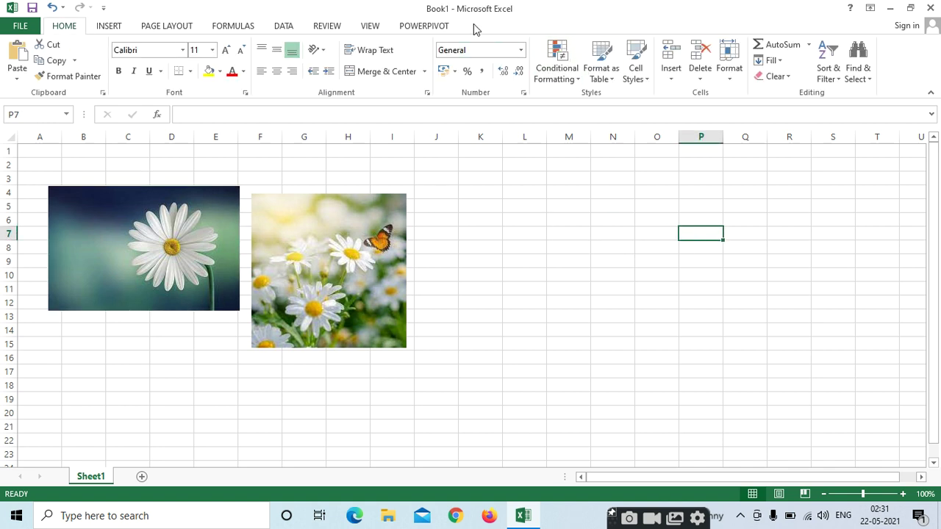
- Remove the butterfly photo's pink background, enlarging the kept area to include all the daisies
click(317, 259)
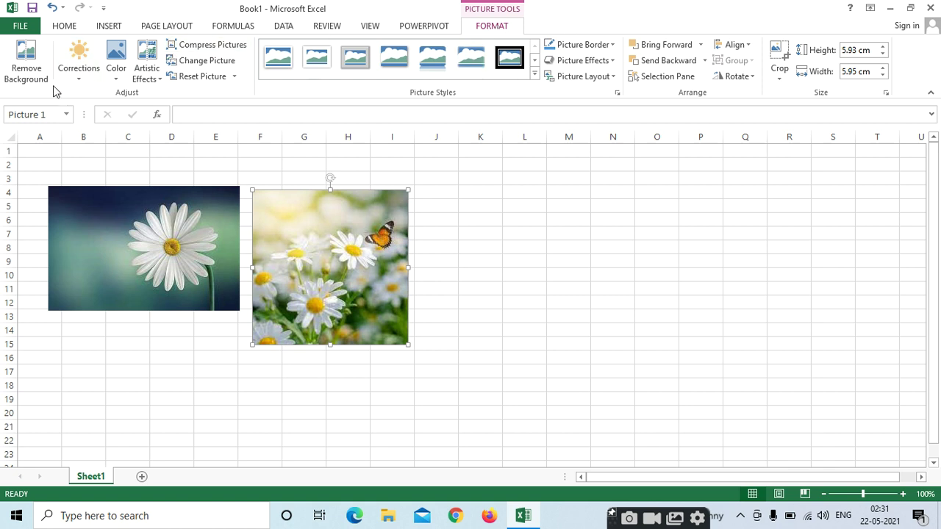
click(25, 73)
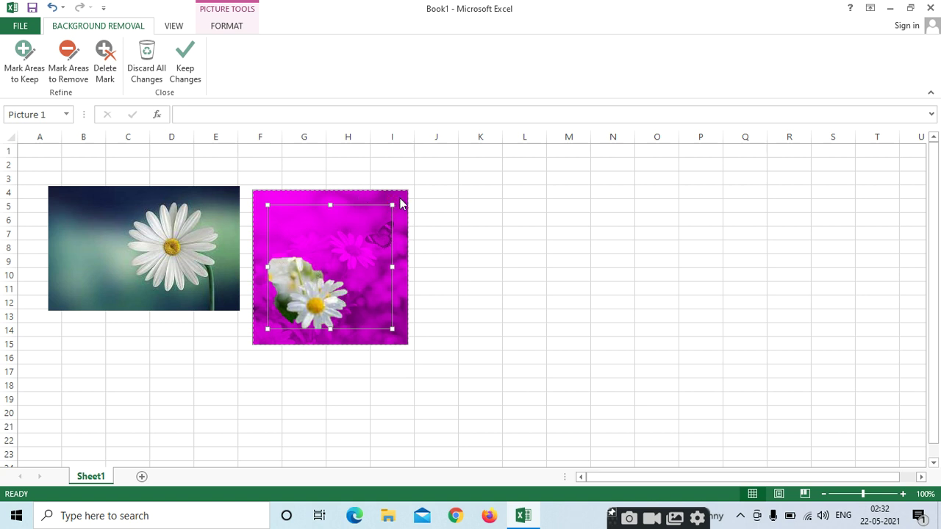
drag(392, 205, 405, 196)
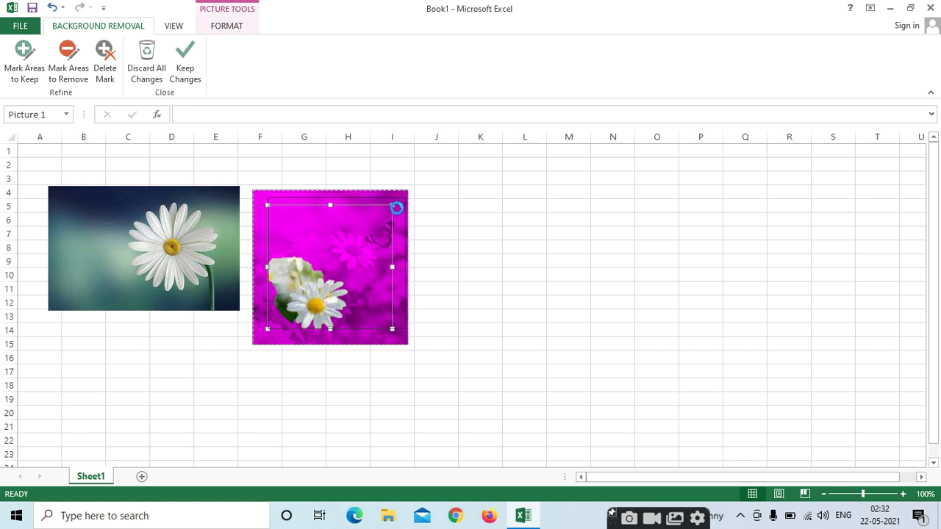
drag(268, 328, 254, 339)
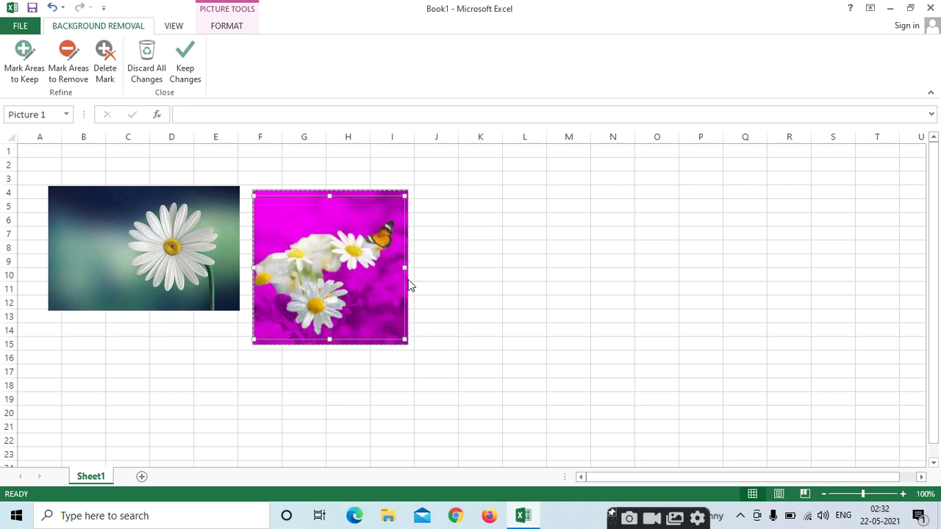
drag(406, 267, 427, 269)
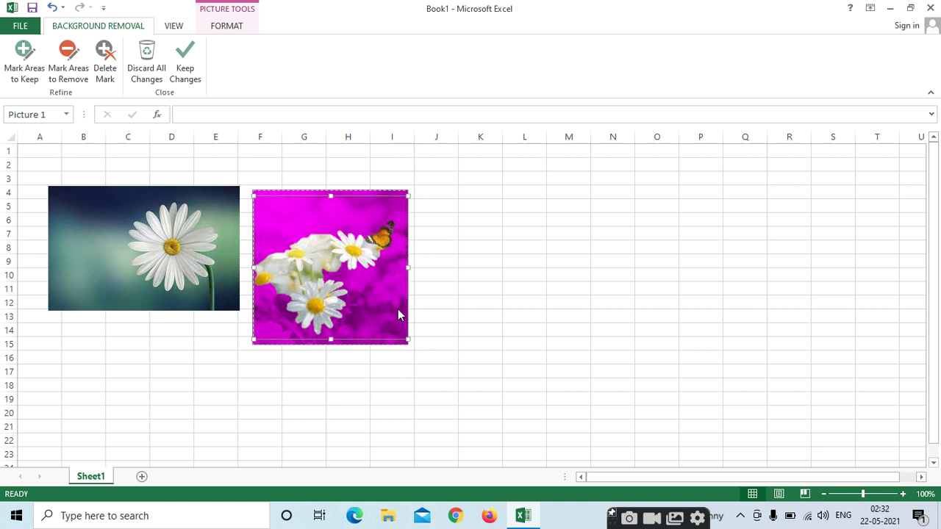
click(500, 264)
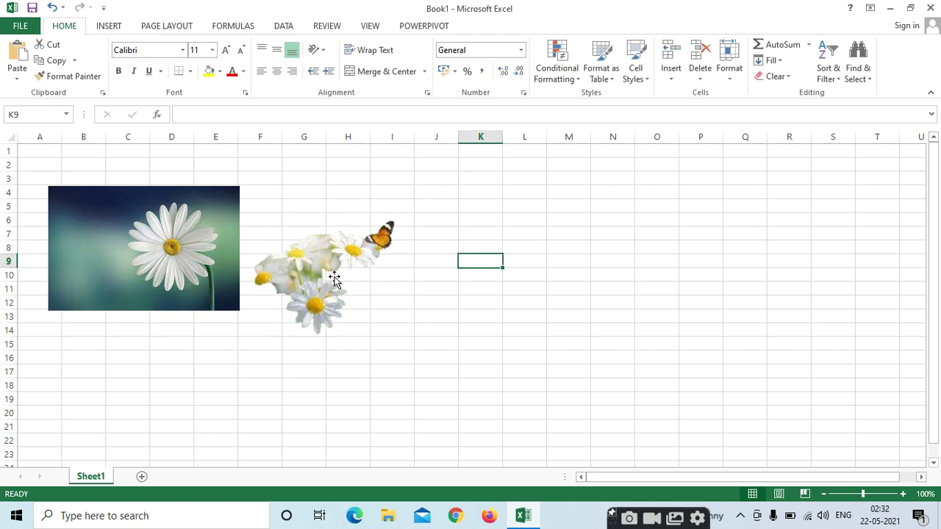
click(299, 257)
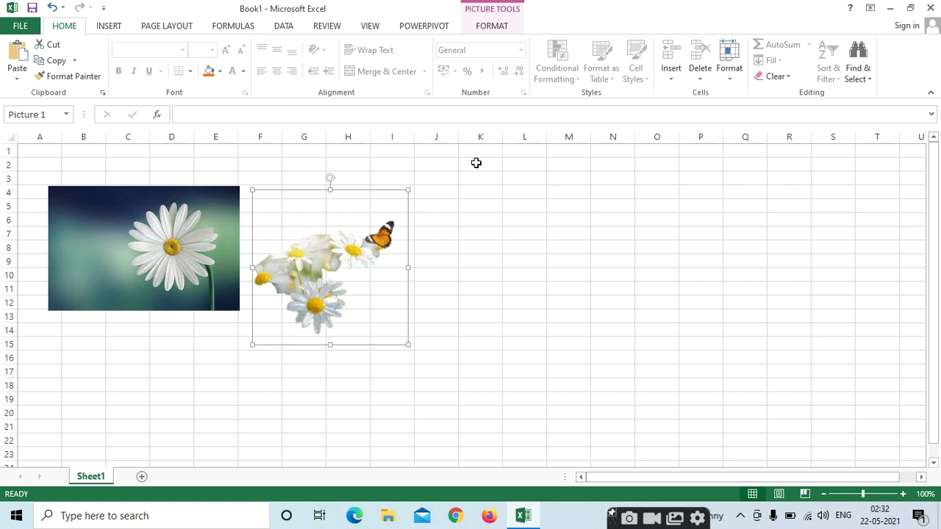
click(487, 26)
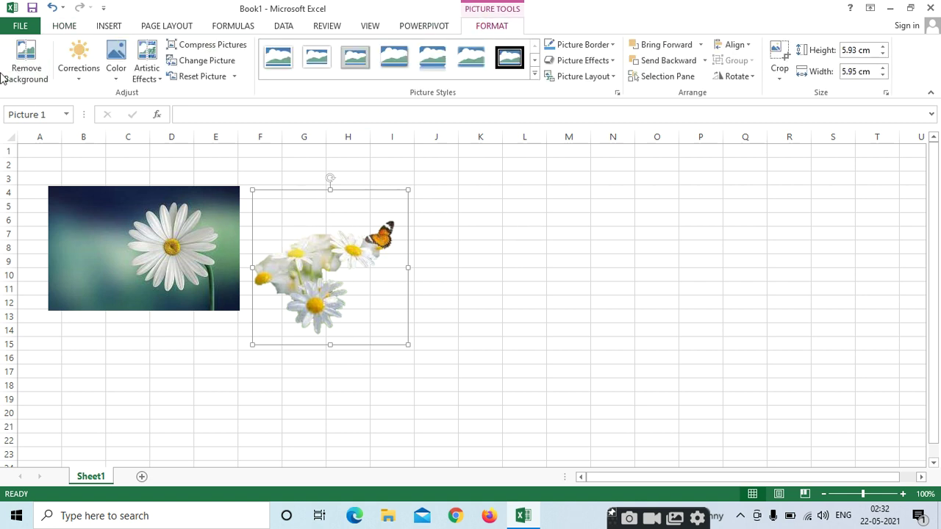
- Redo the background removal with a new kept area, then discard it to restore the full photo
click(25, 76)
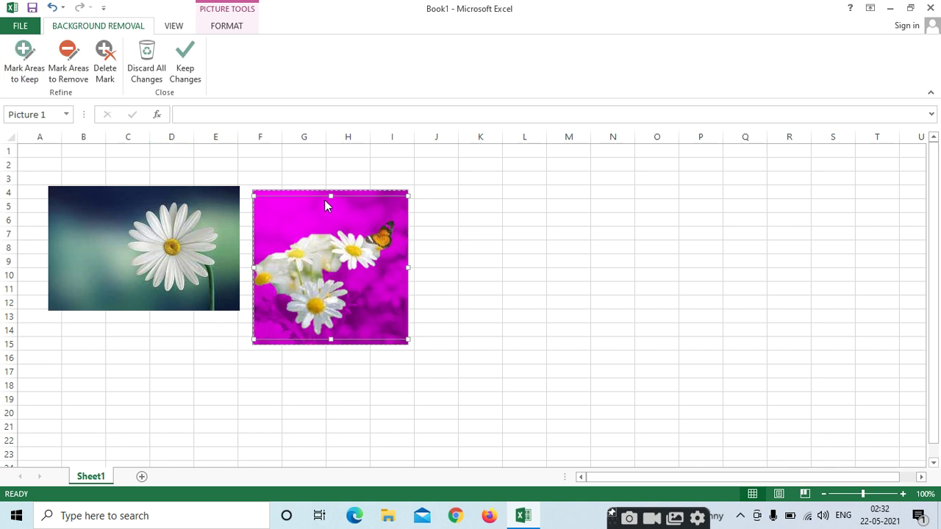
drag(332, 177, 316, 297)
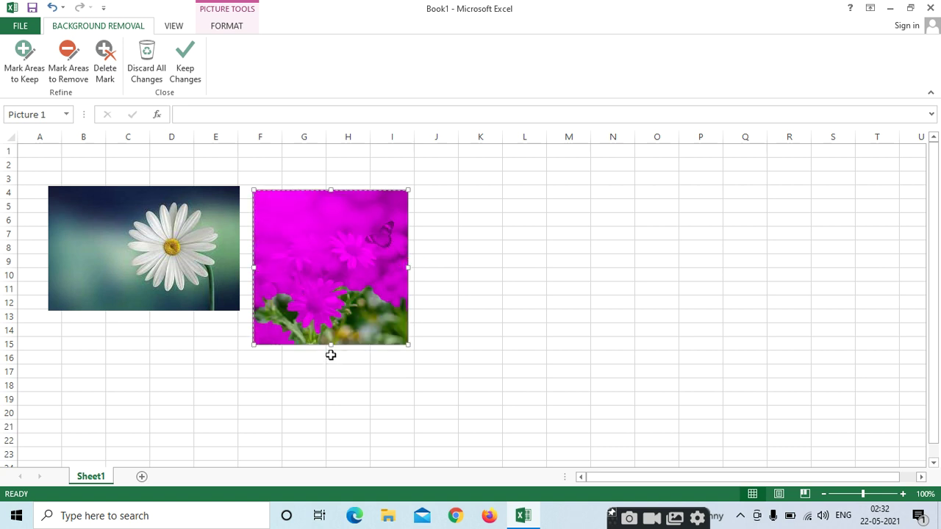
click(528, 258)
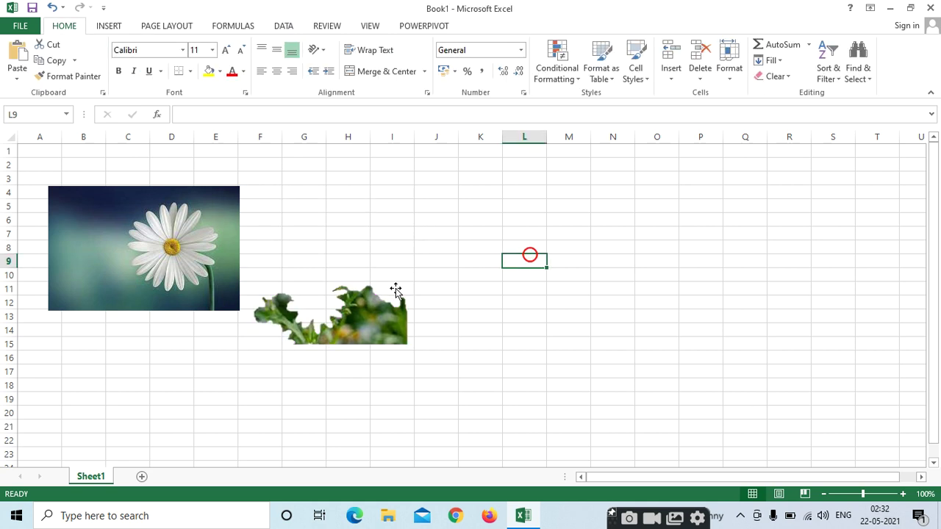
double_click(369, 207)
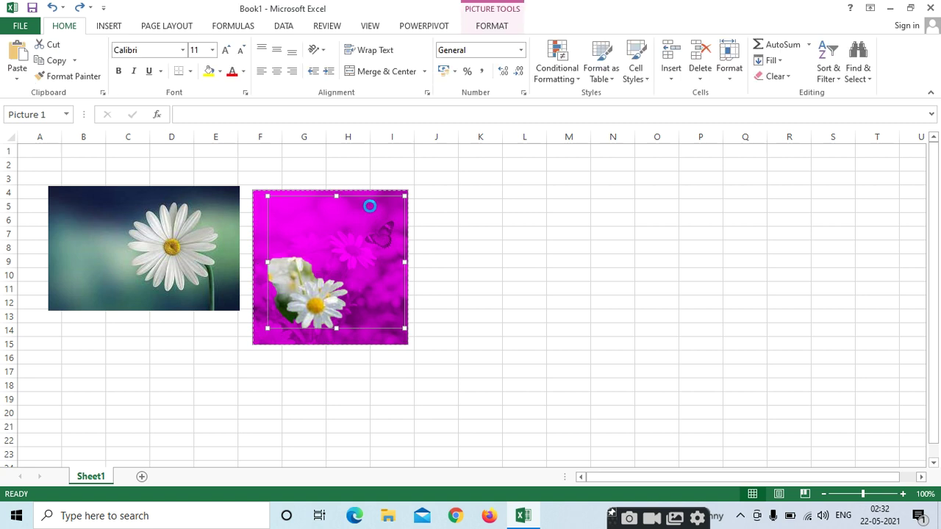
key(Escape)
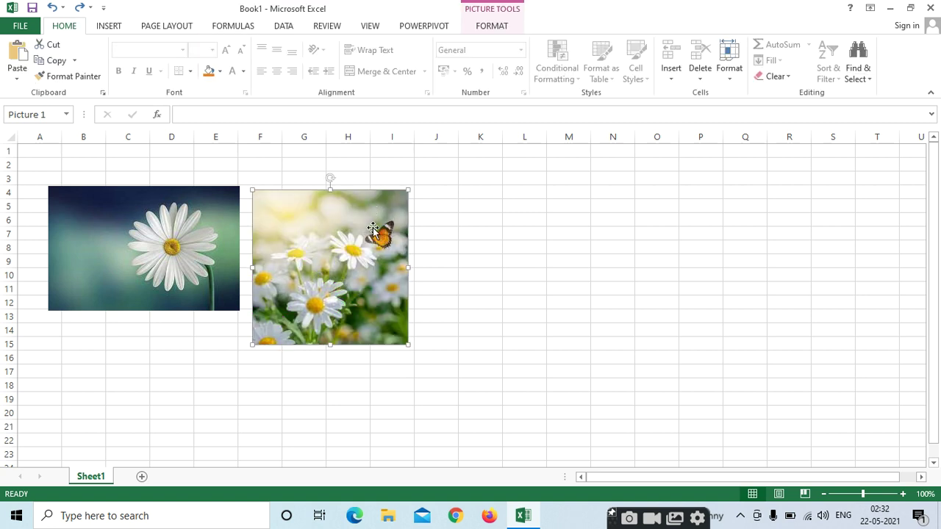
click(487, 26)
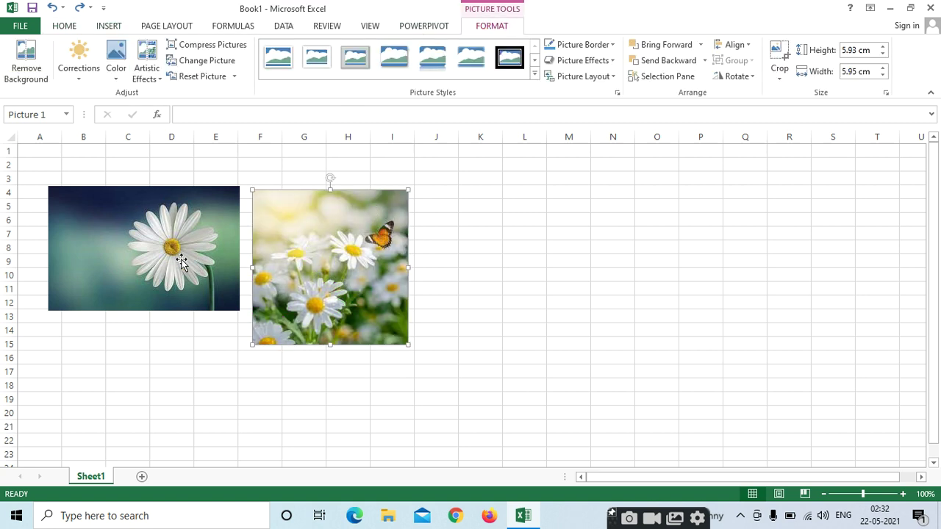
click(519, 234)
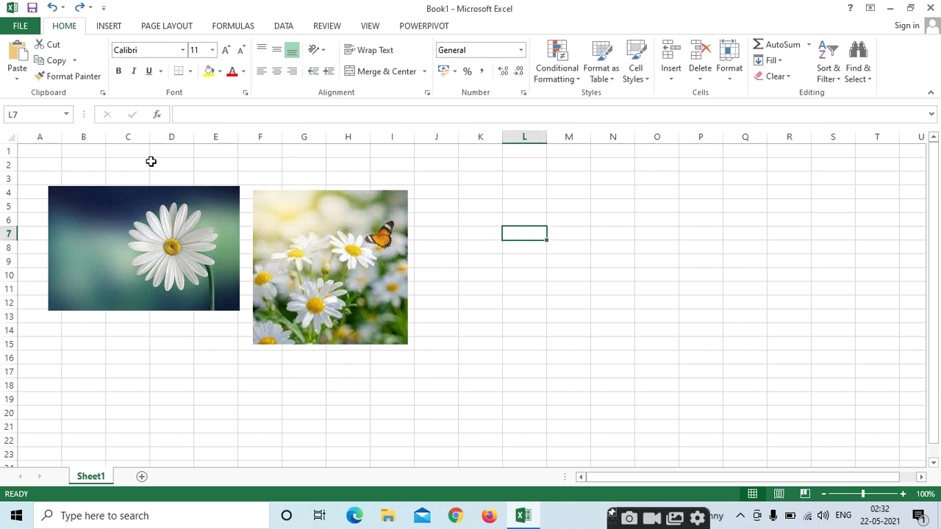
- Browse the butterfly photo's Corrections presets and detailed settings without applying any
click(318, 247)
click(492, 25)
click(79, 66)
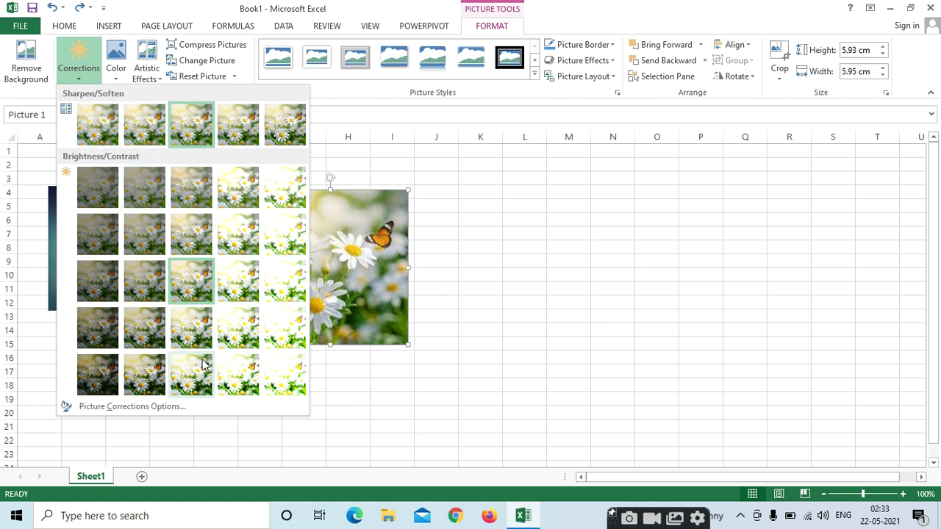
click(169, 407)
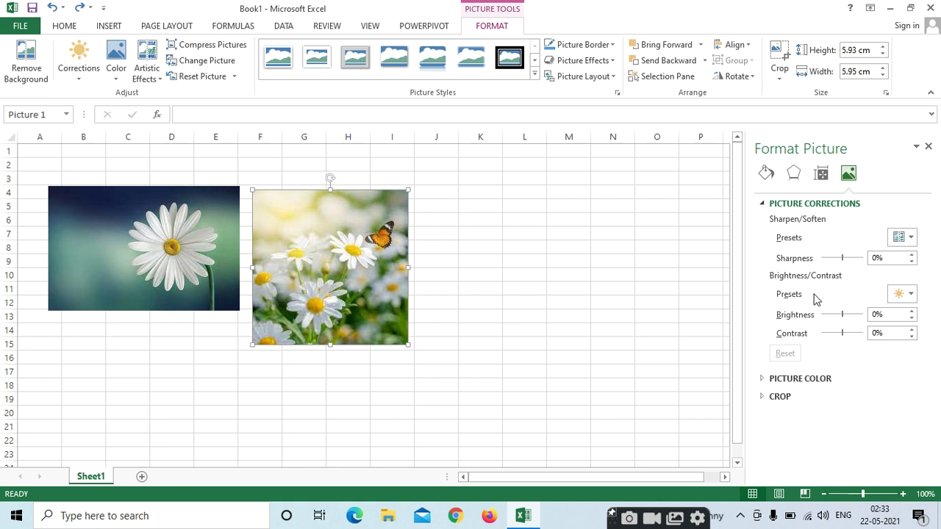
click(581, 222)
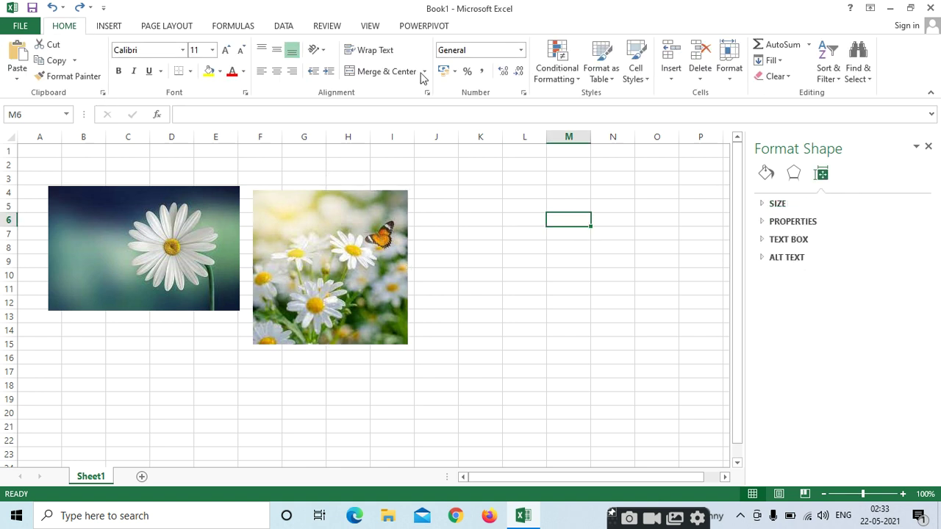
- Drag the butterfly picture right to columns K–N, previewing Corrections and Color without changes
click(320, 233)
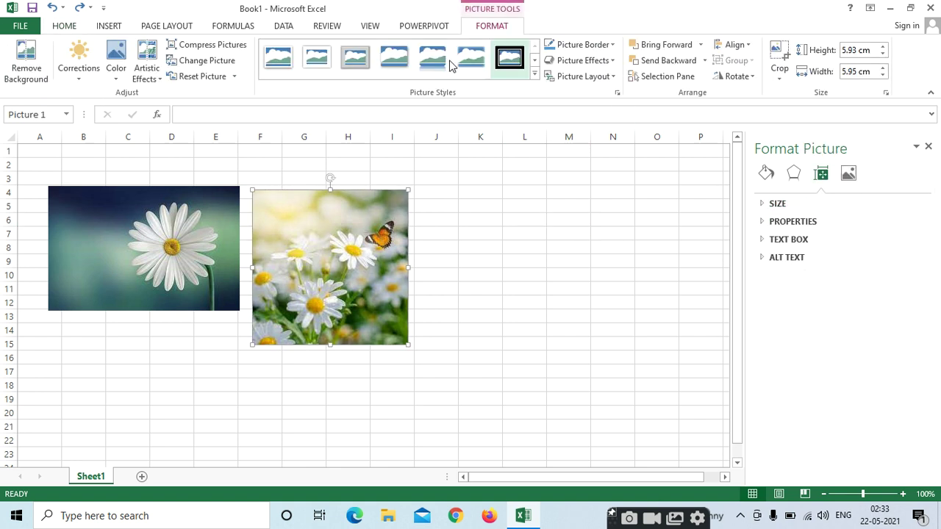
click(77, 74)
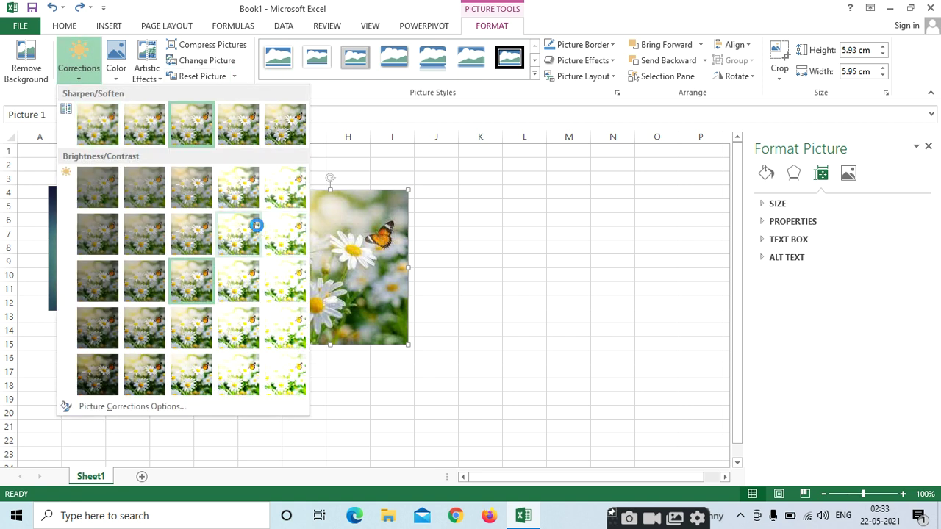
click(346, 210)
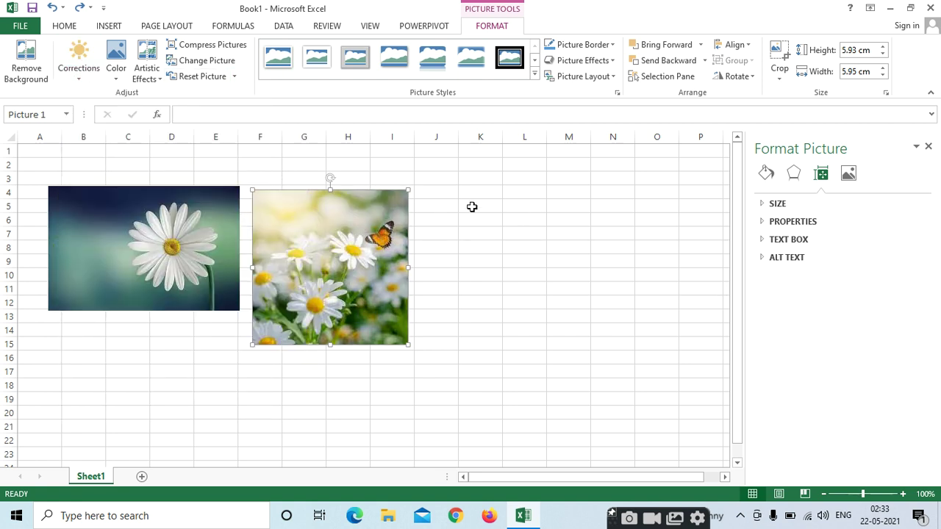
drag(321, 204, 549, 198)
click(79, 63)
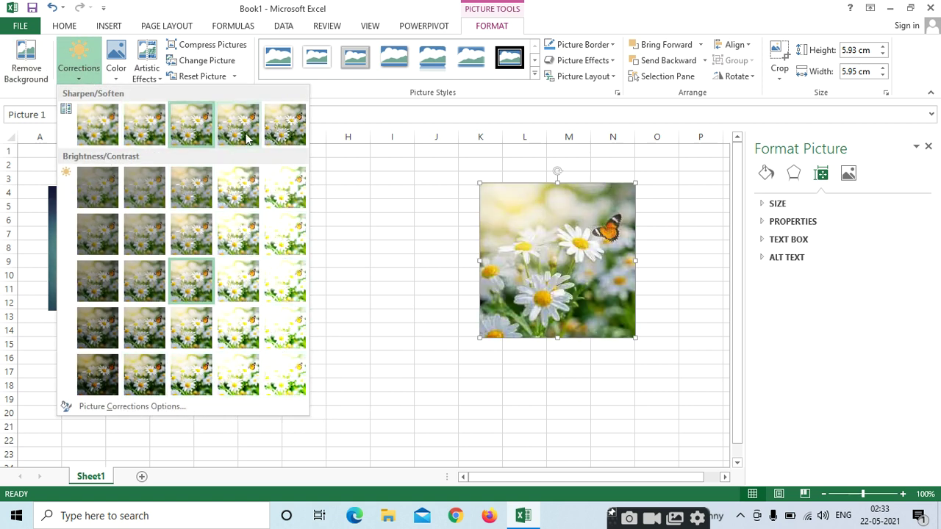
click(119, 76)
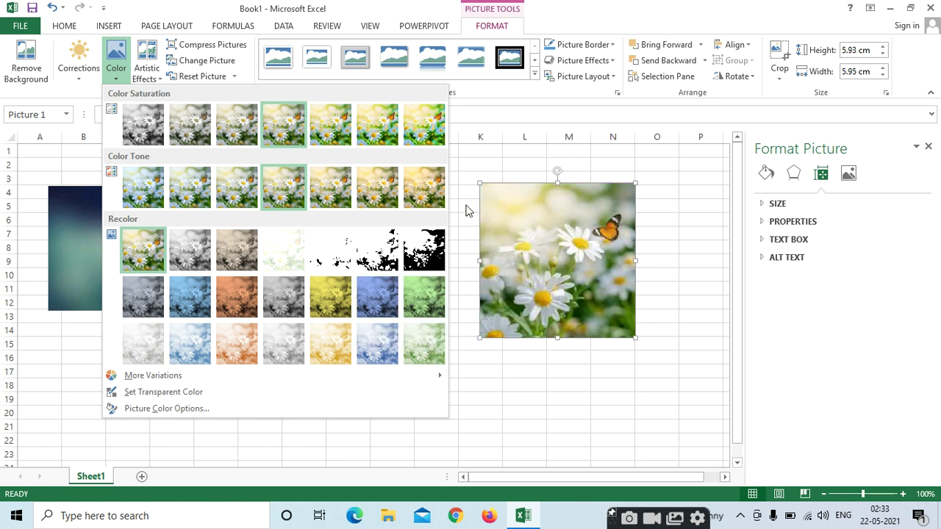
click(508, 160)
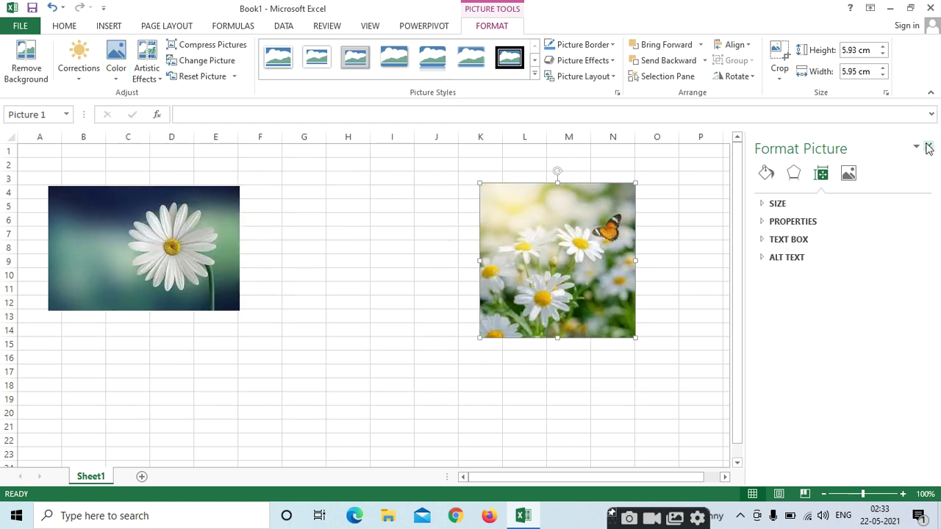
- Drag the single-daisy picture to column O, previewing Color for both pictures without applying
drag(120, 275, 743, 286)
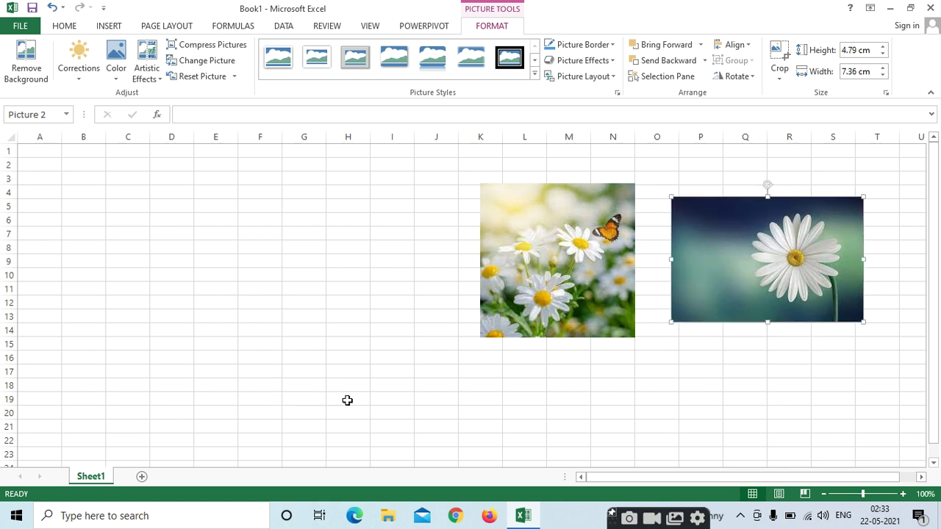
ctrl+click(533, 300)
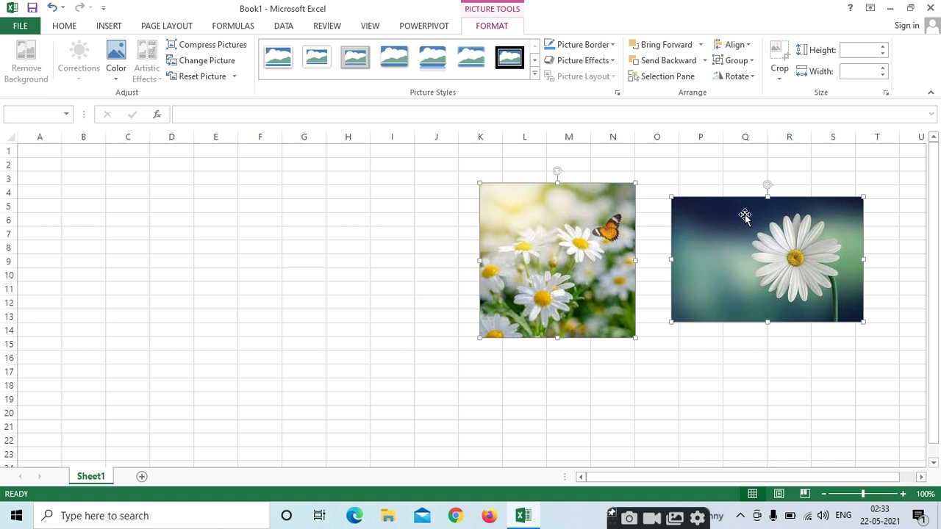
click(115, 67)
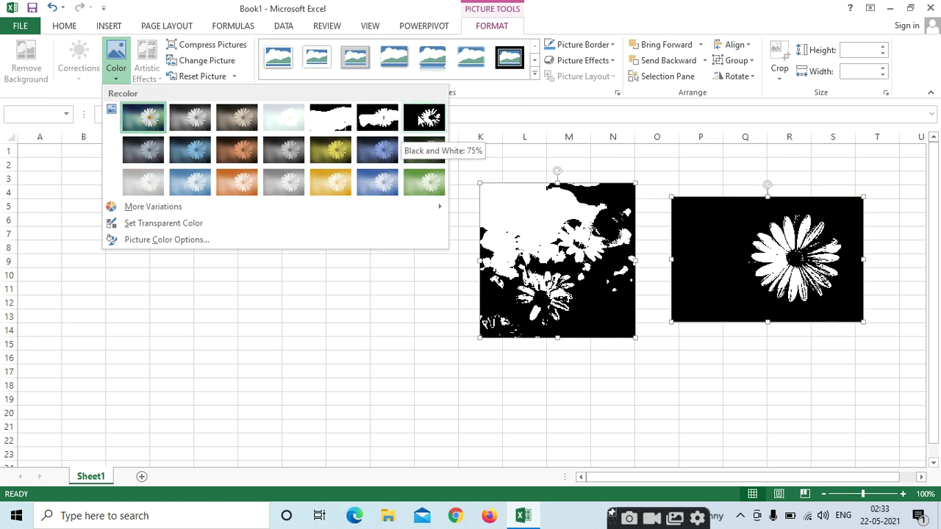
click(277, 316)
click(695, 373)
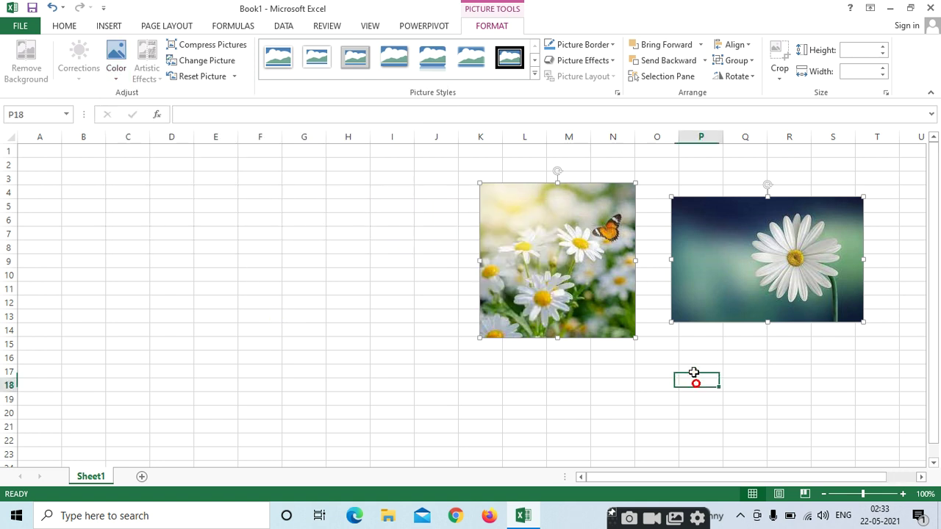
click(613, 263)
click(141, 76)
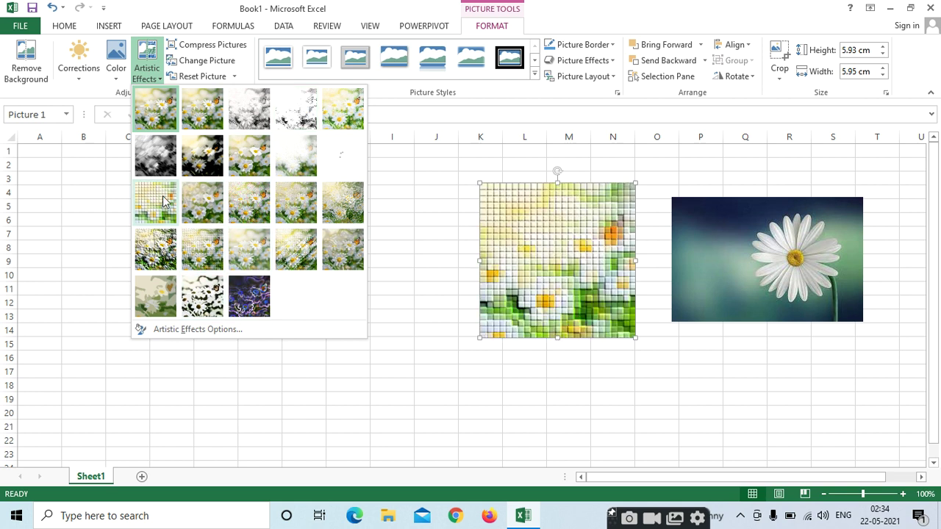
click(215, 65)
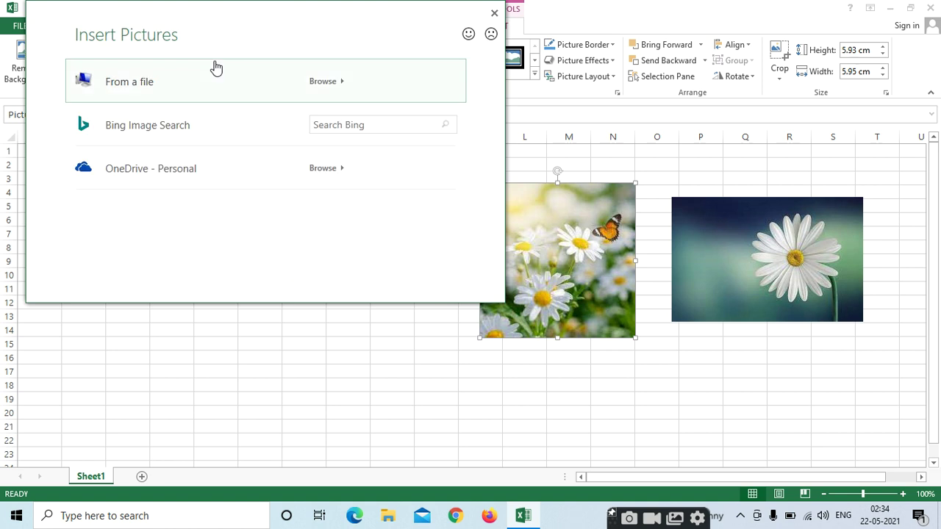
click(160, 94)
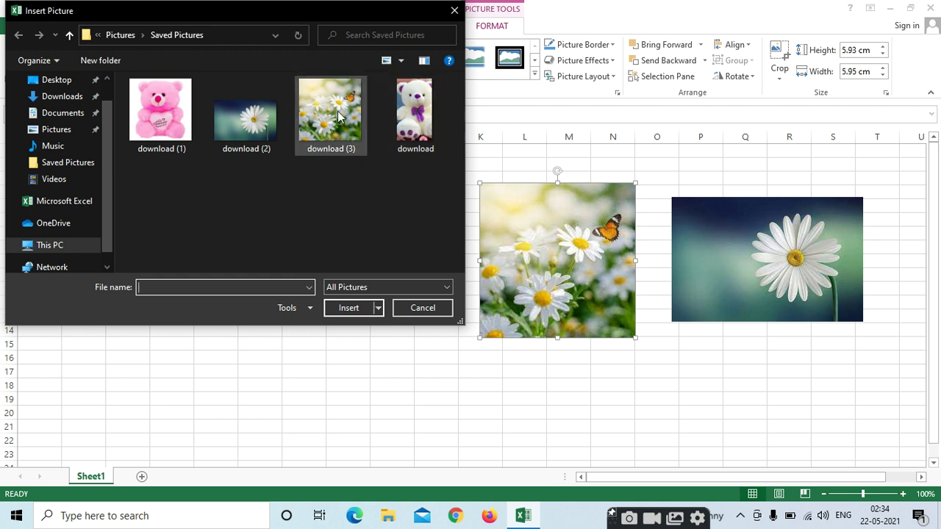
click(162, 121)
click(349, 308)
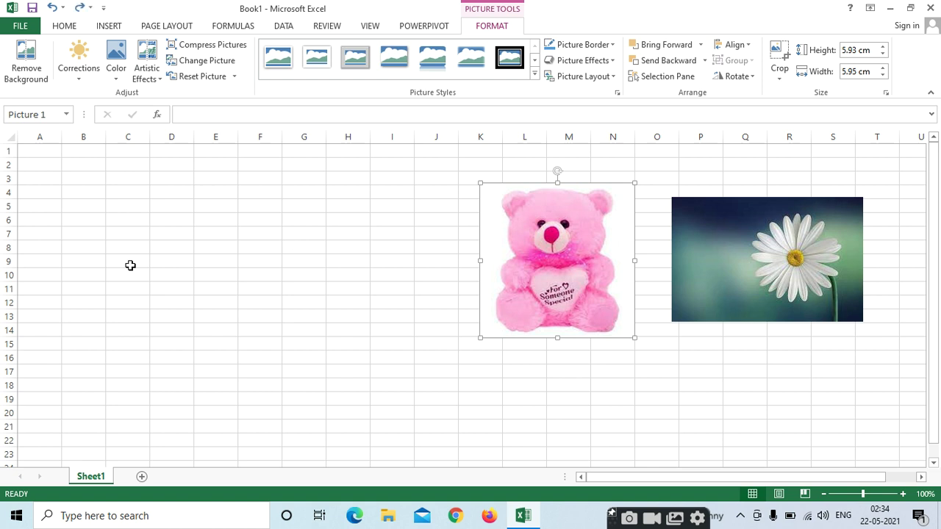
key(ctrl+z)
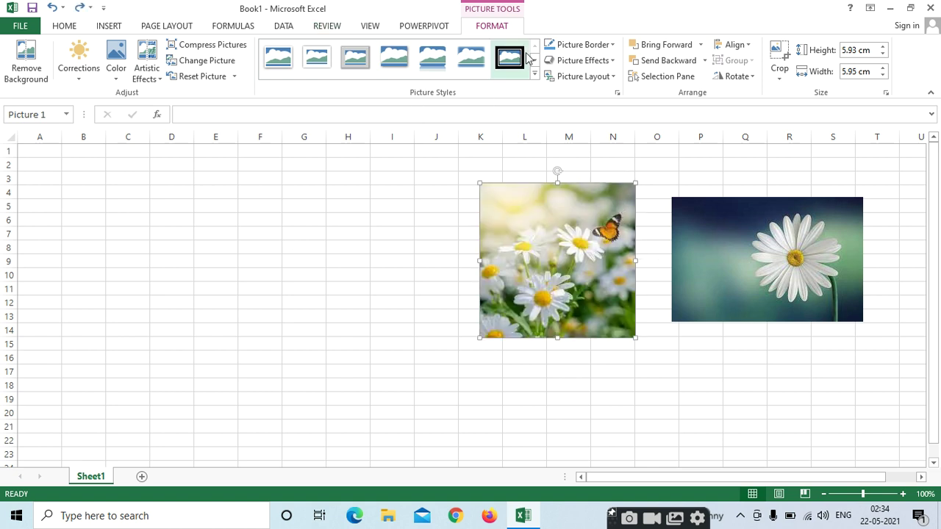
- Try the thick black double frame, then apply the Soft Edge Oval picture style
click(514, 57)
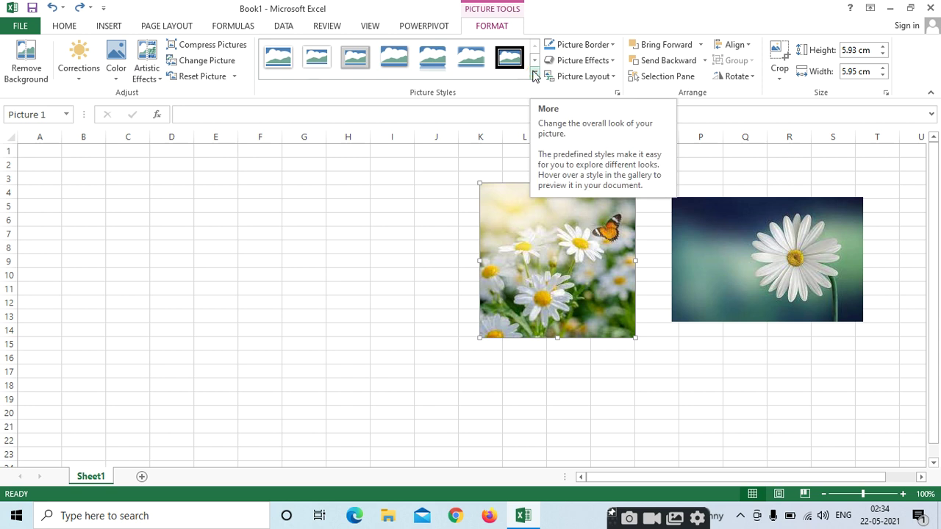
click(535, 76)
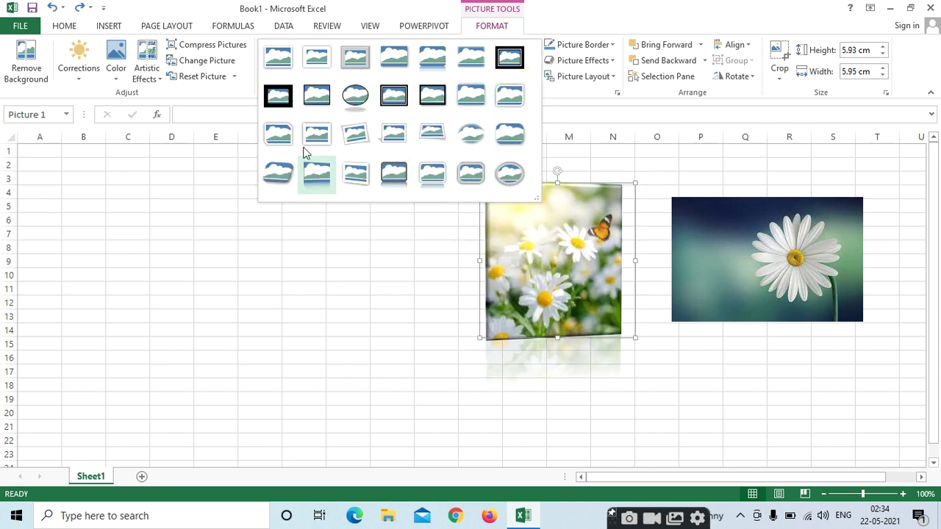
click(111, 28)
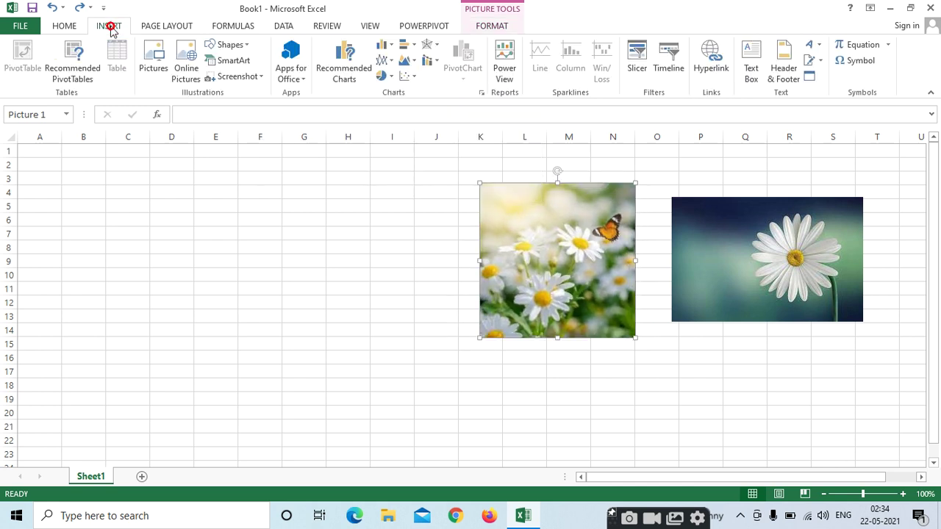
click(491, 28)
click(534, 76)
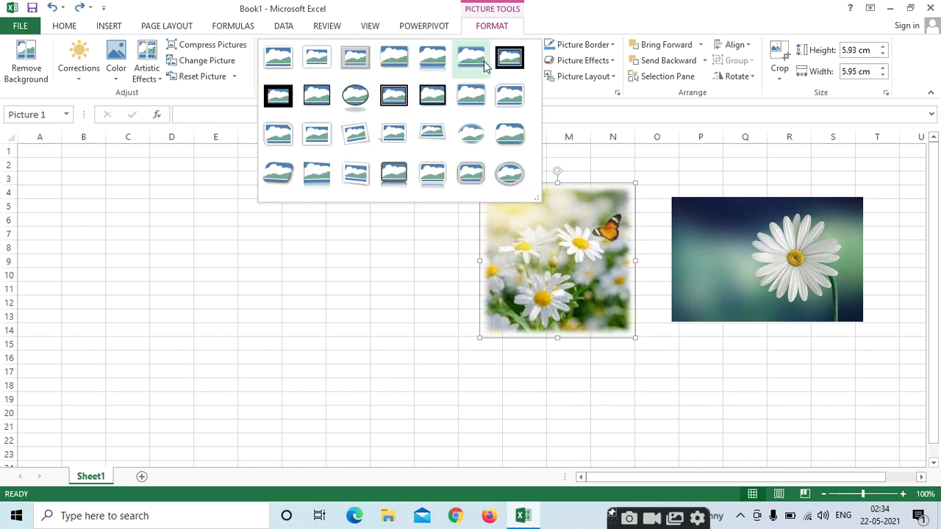
click(465, 137)
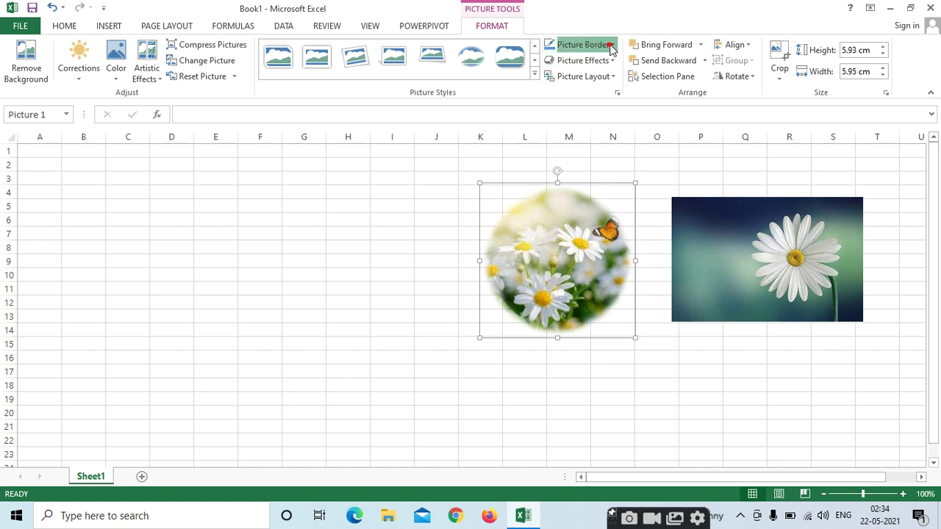
click(611, 45)
click(506, 256)
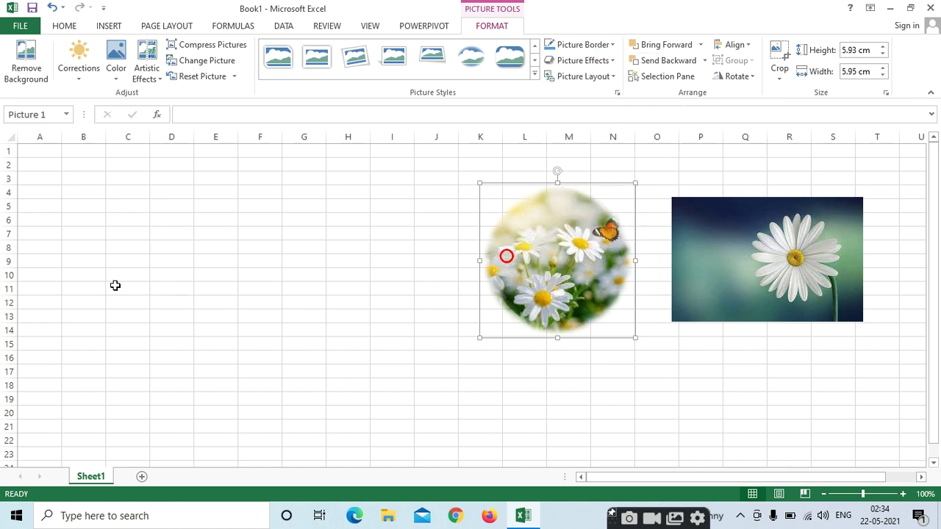
- Move the round picture to columns B–E with a red outline and framed oval shadow style
drag(517, 246, 127, 254)
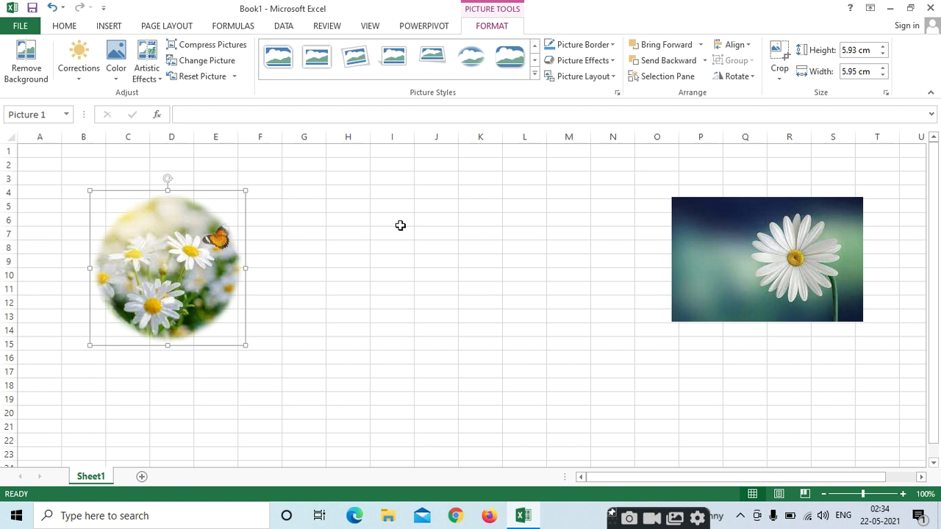
click(610, 46)
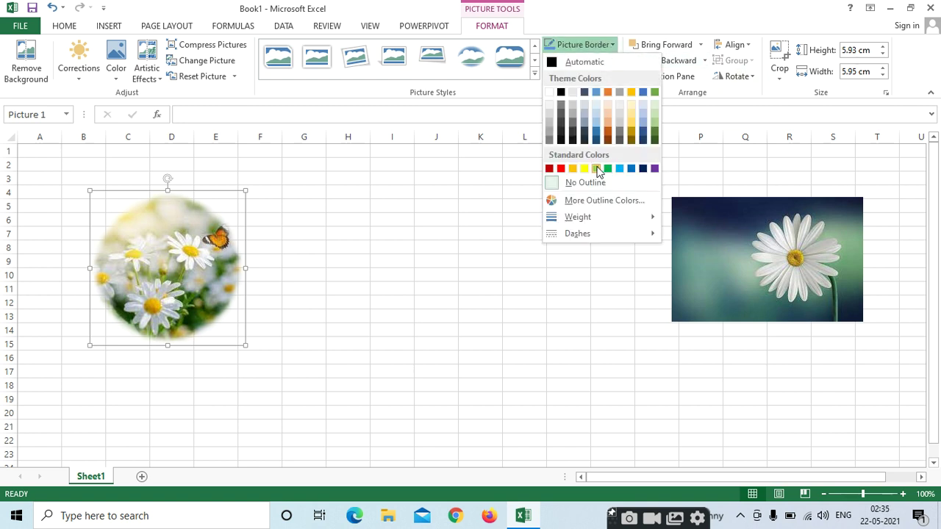
click(561, 170)
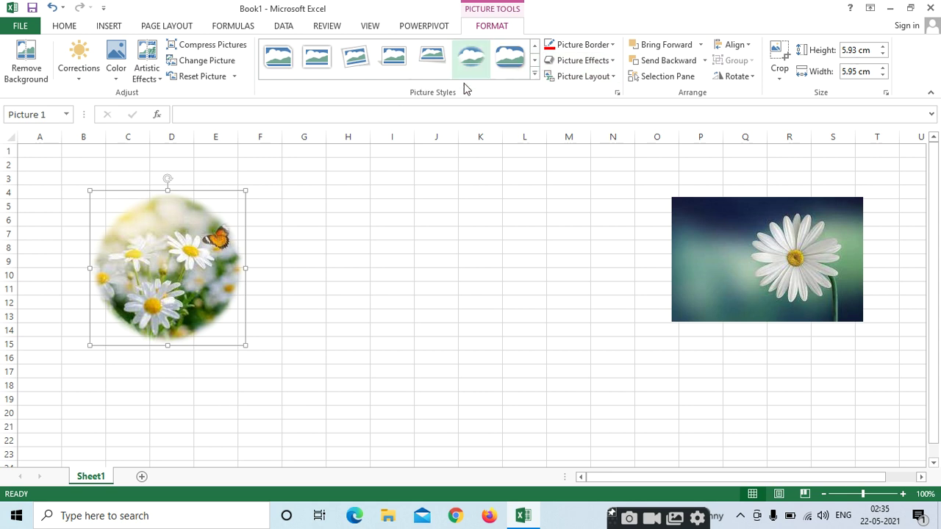
click(535, 77)
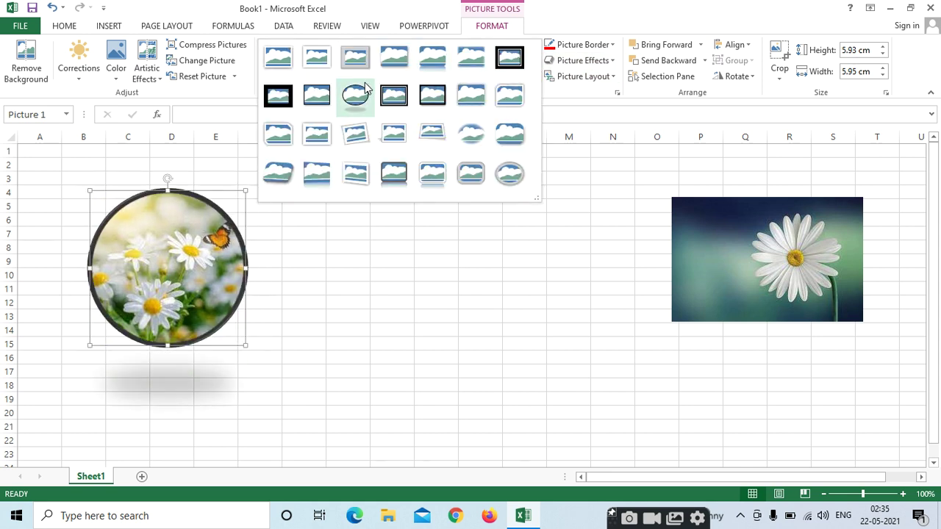
click(356, 102)
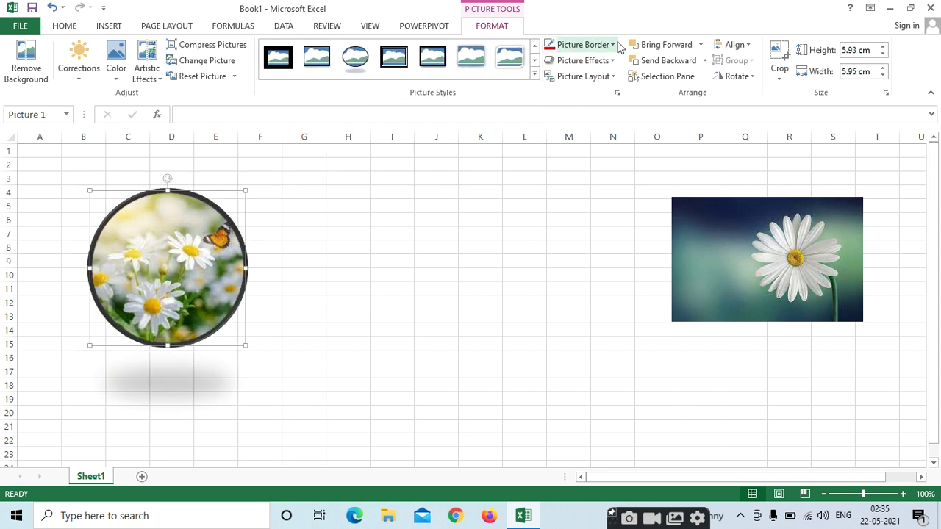
- Try a dotted, ¼ pt picture border on the round picture
click(614, 44)
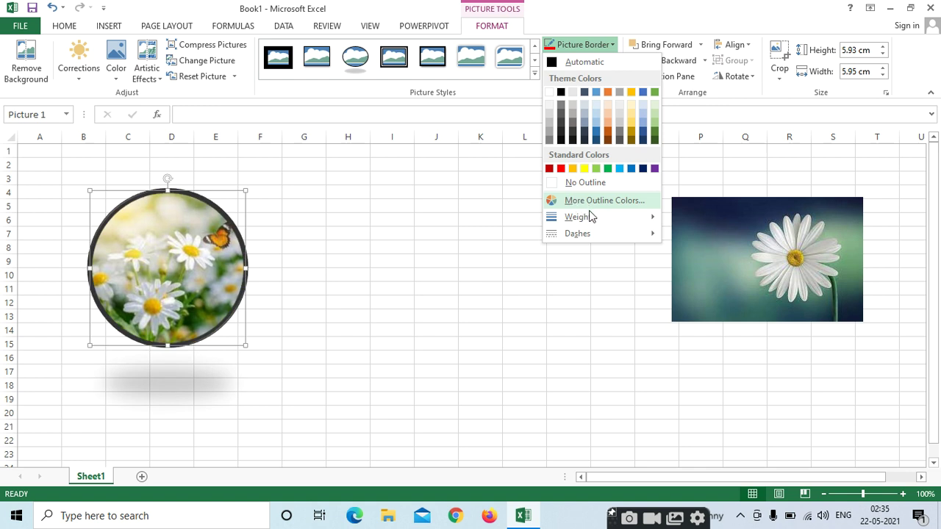
mouse_move(604, 220)
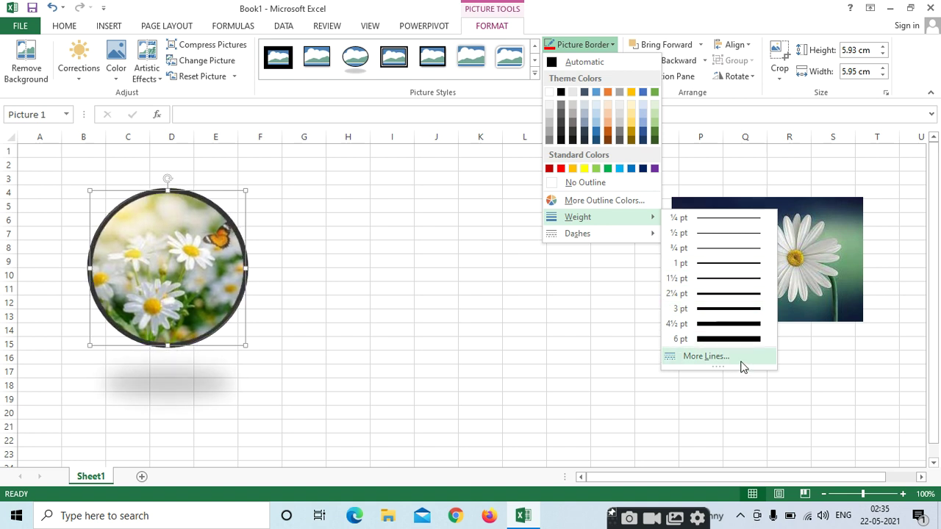
mouse_move(626, 235)
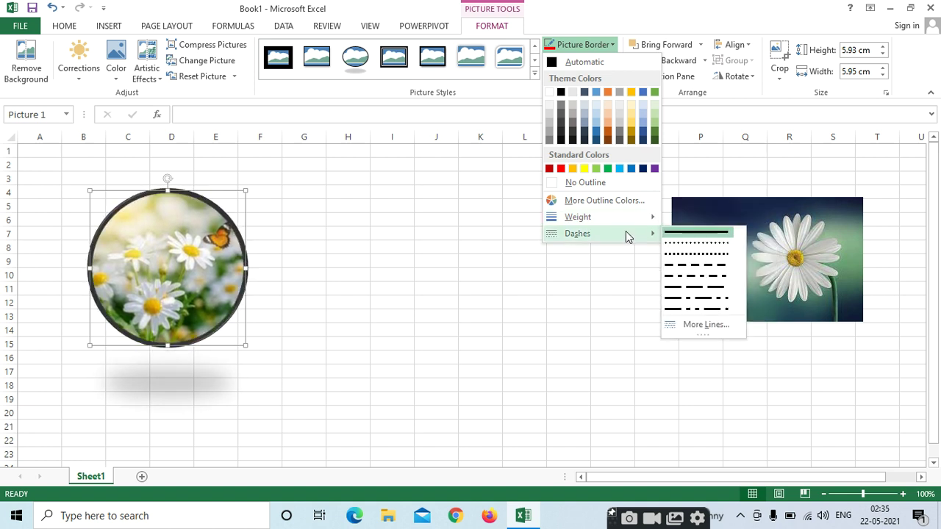
click(697, 256)
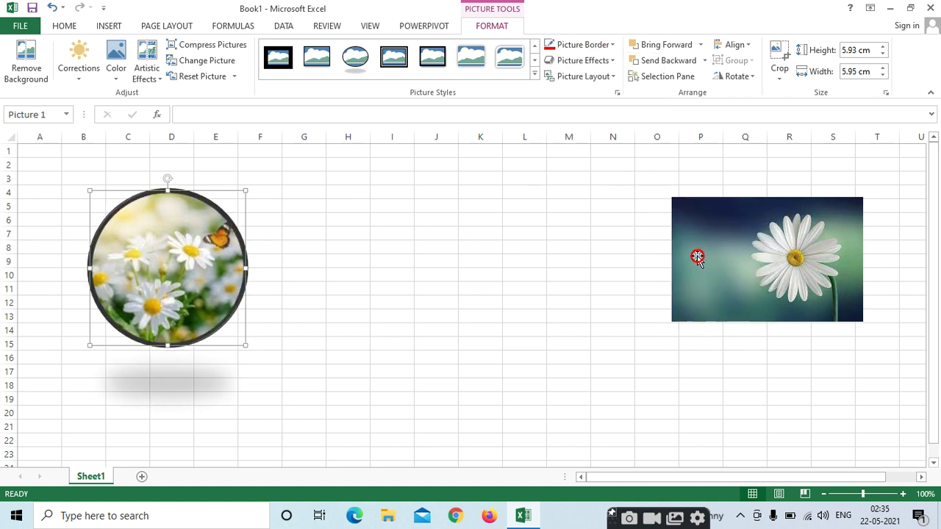
click(608, 47)
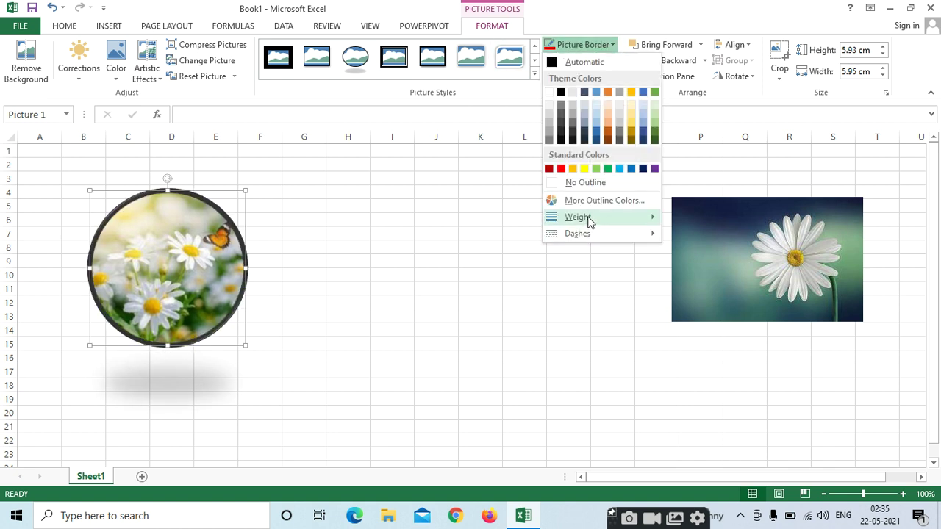
click(699, 225)
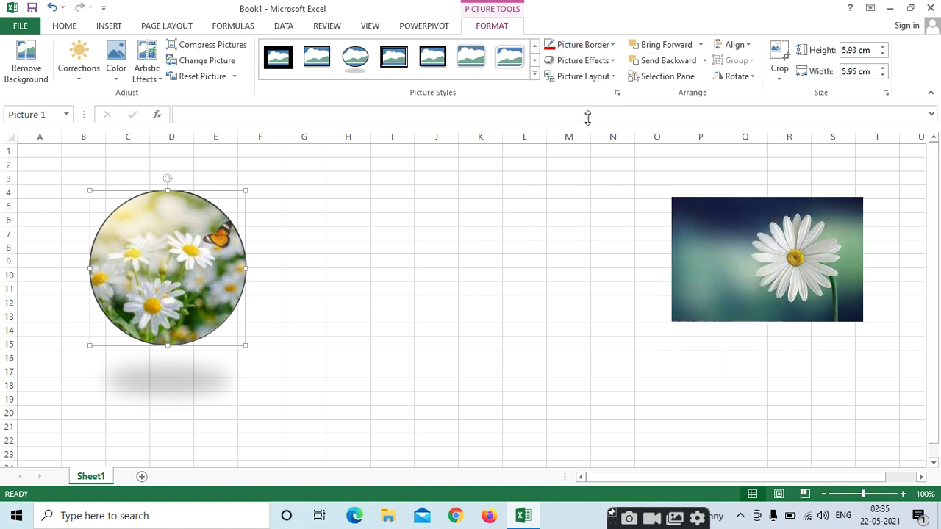
click(598, 45)
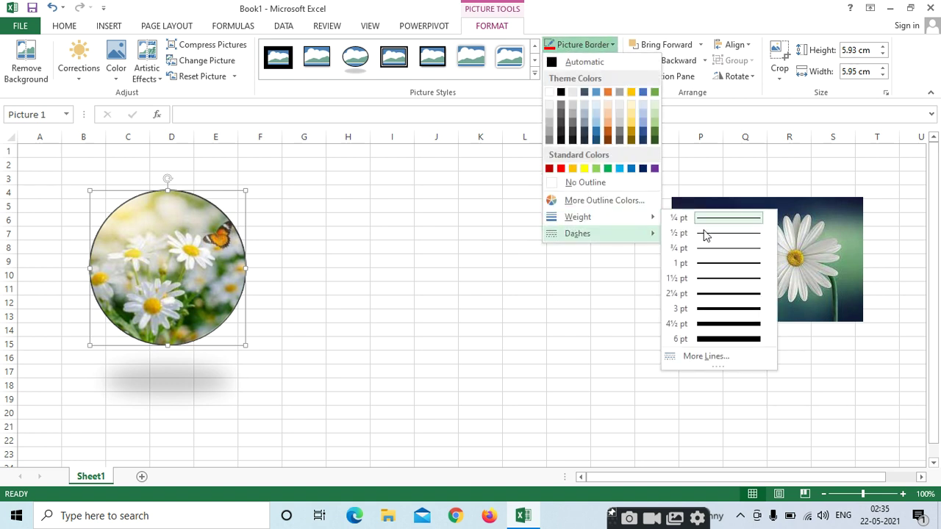
mouse_move(608, 234)
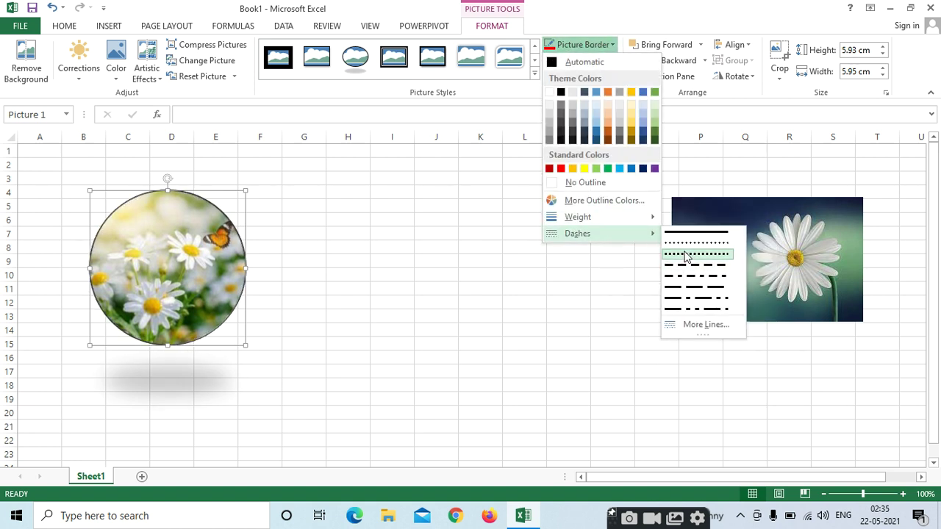
click(685, 247)
click(423, 206)
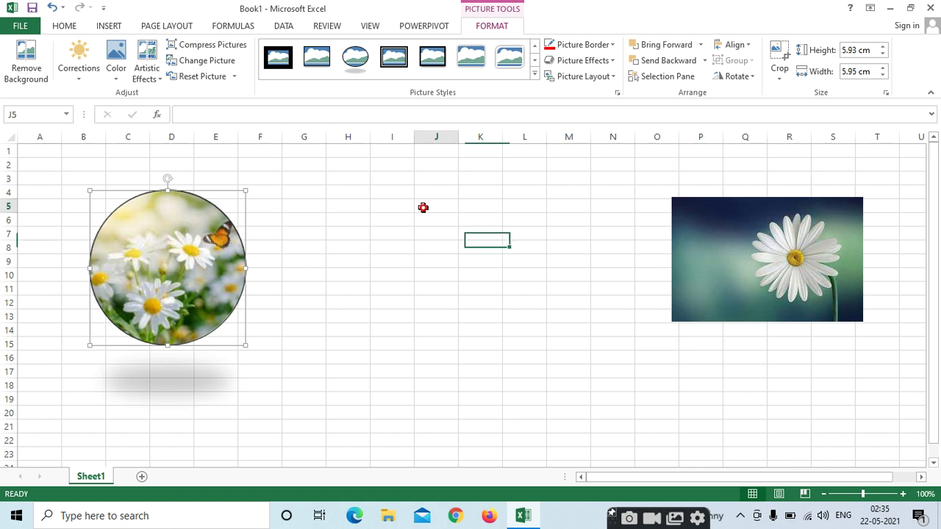
- Set the round picture's border to 6 pt weight in yellow
click(184, 227)
click(604, 48)
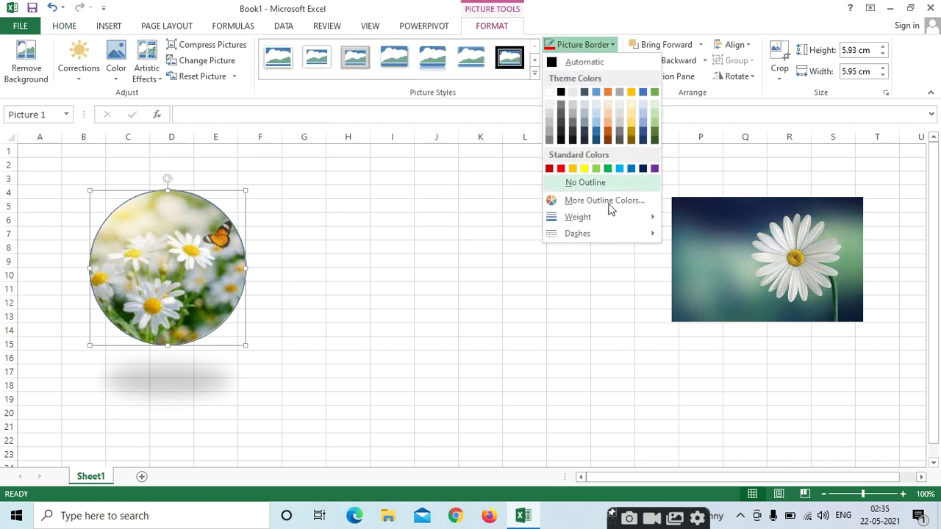
mouse_move(607, 218)
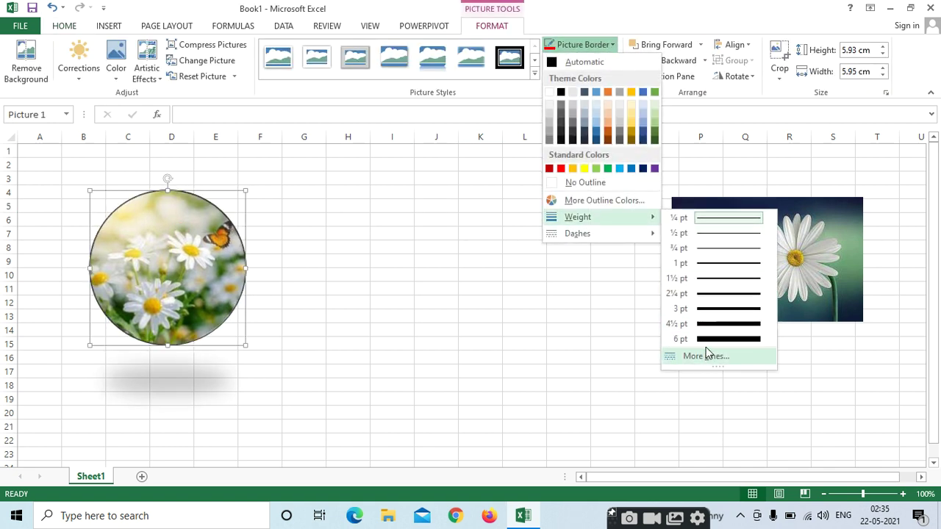
click(708, 343)
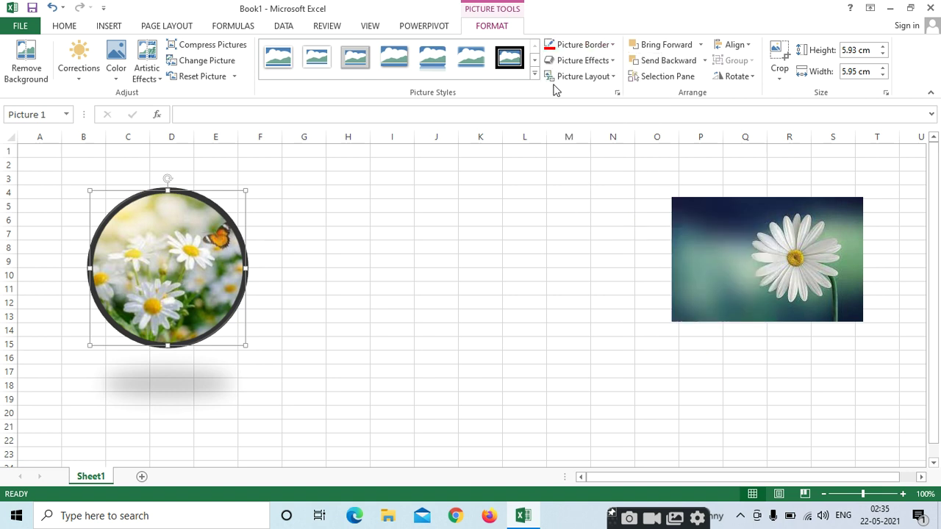
click(597, 44)
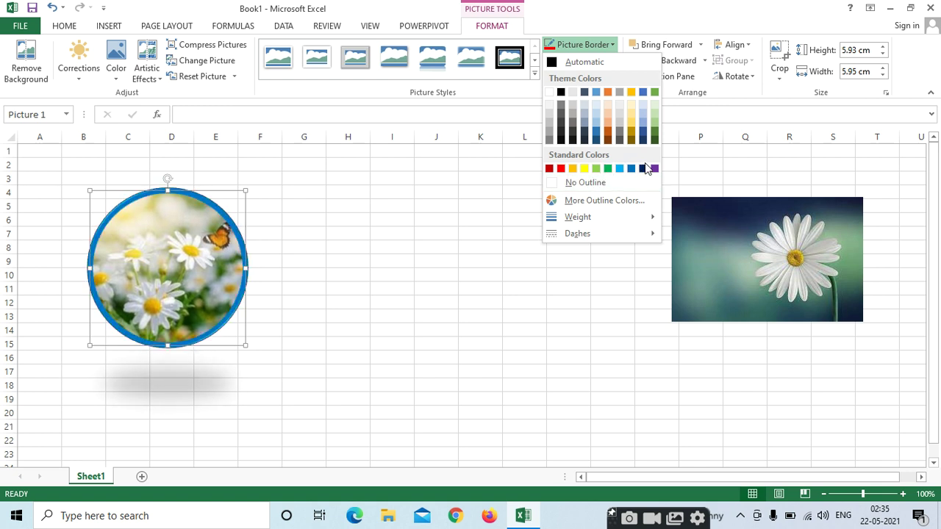
click(585, 169)
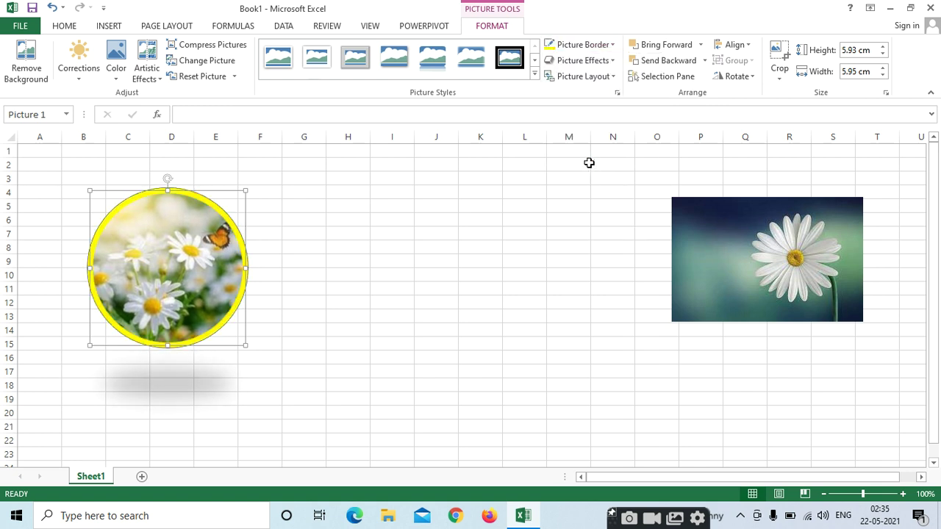
- Clear any preset effect and make the yellow border a row of round dots
click(614, 65)
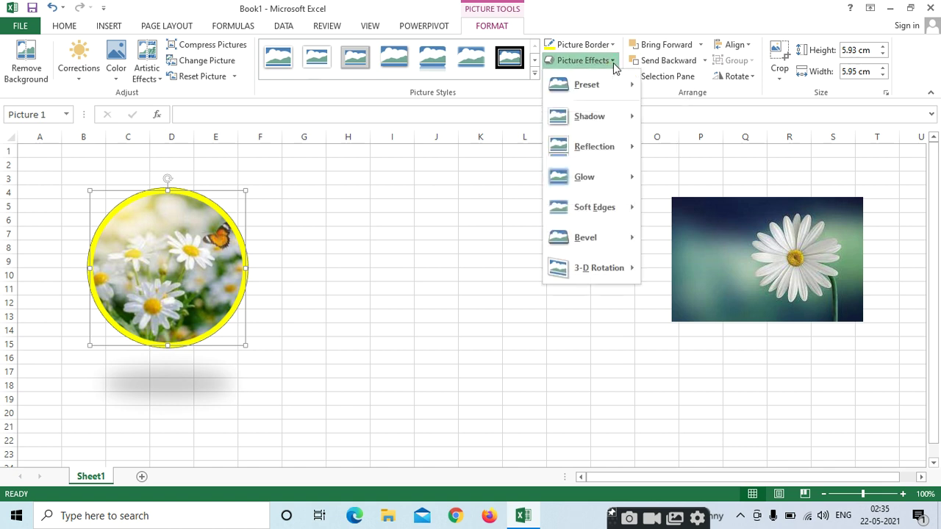
mouse_move(588, 87)
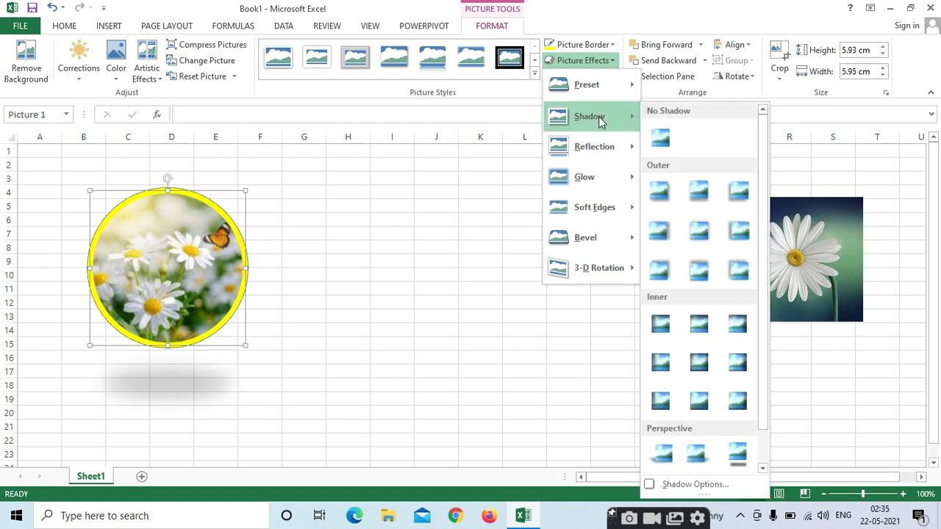
mouse_move(630, 98)
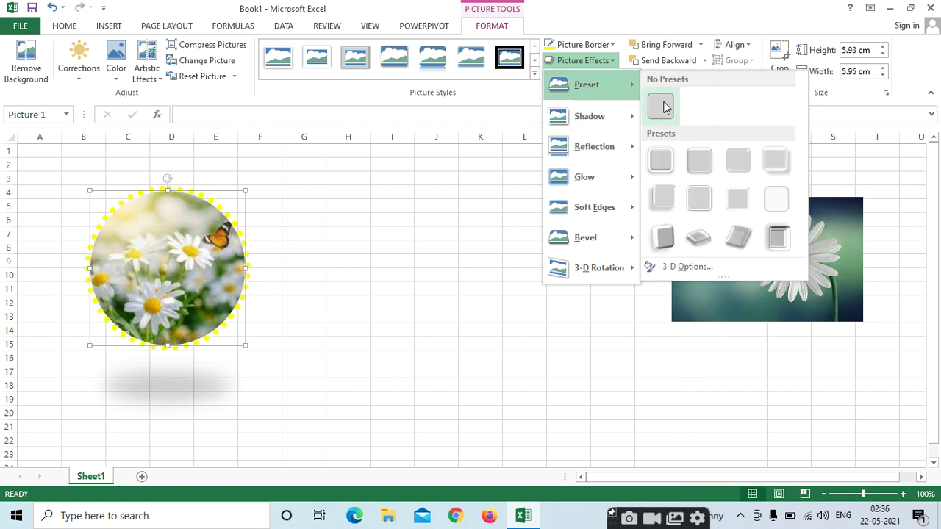
click(664, 105)
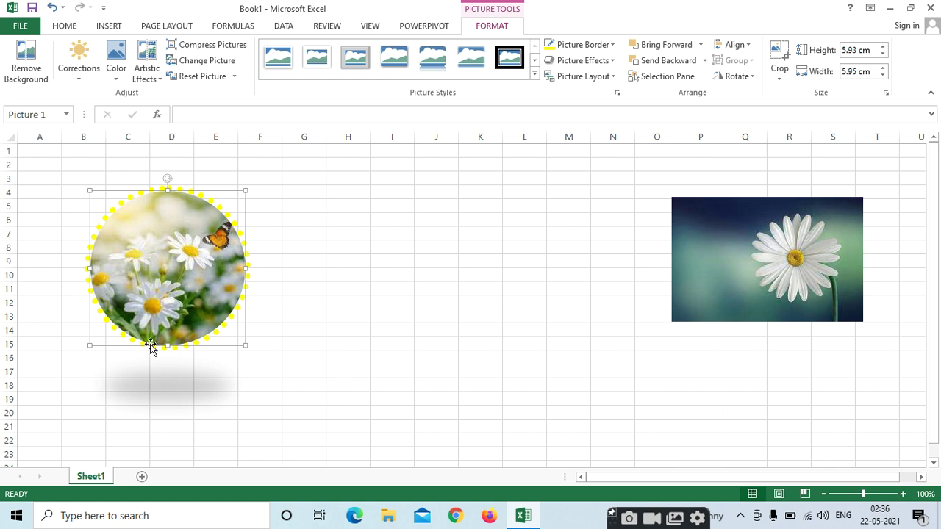
click(584, 45)
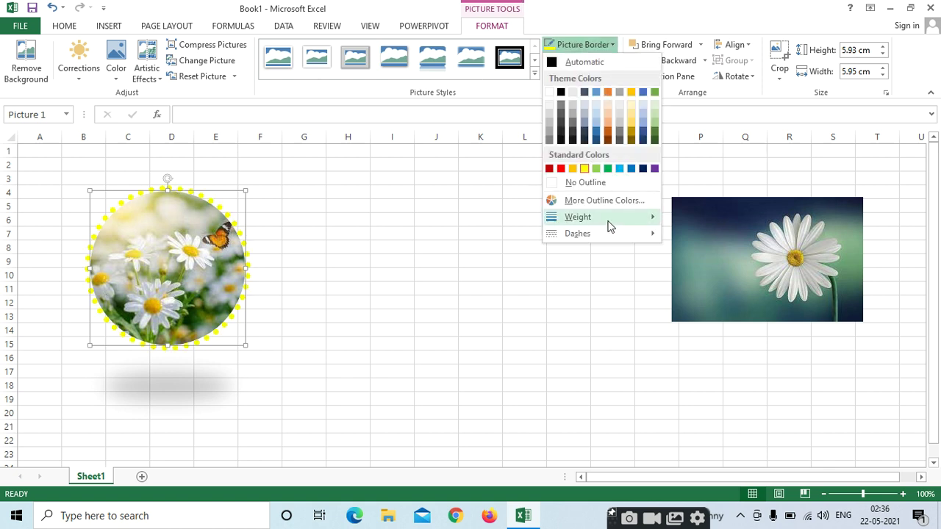
mouse_move(607, 234)
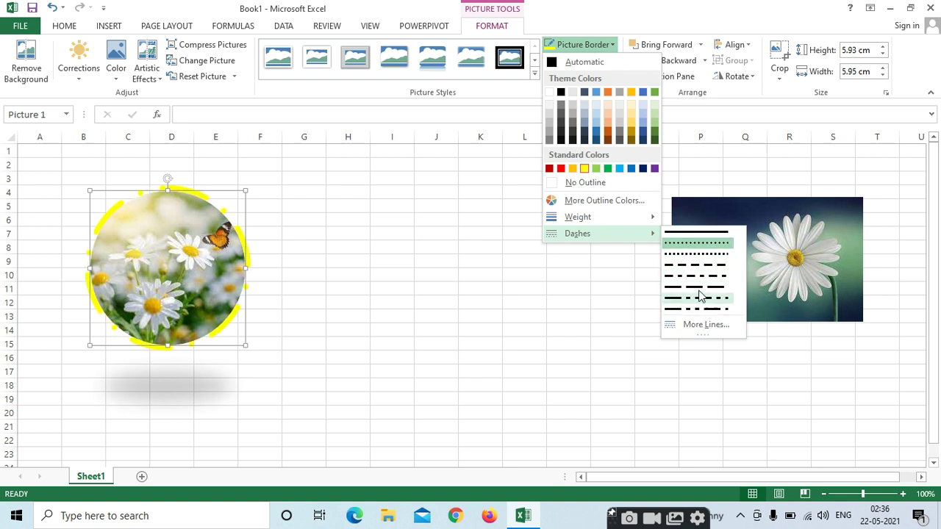
click(698, 243)
click(300, 149)
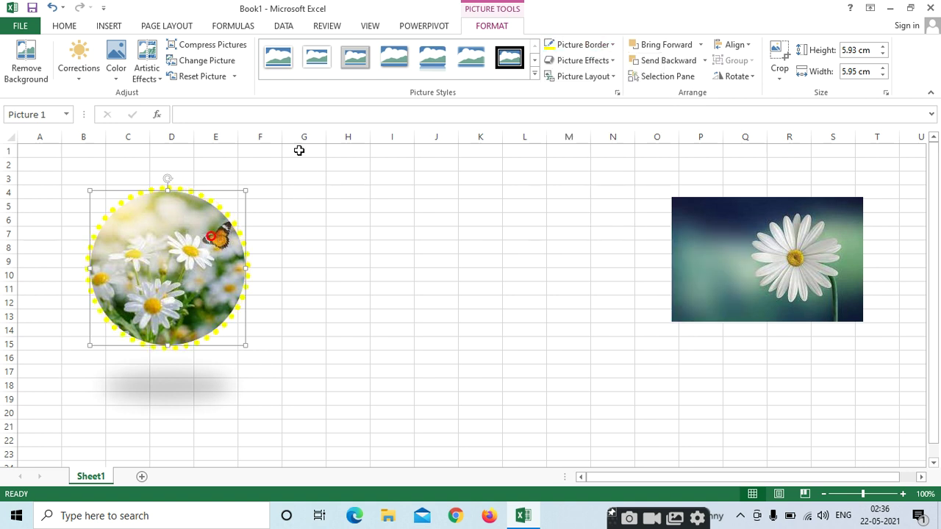
- Apply a 3-D preset effect and a blue glow variation to the picture
click(608, 61)
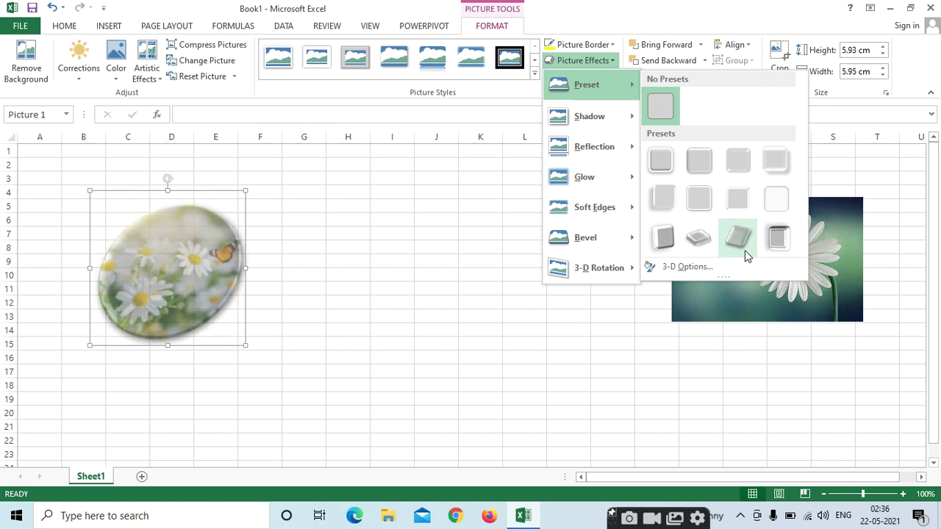
click(677, 244)
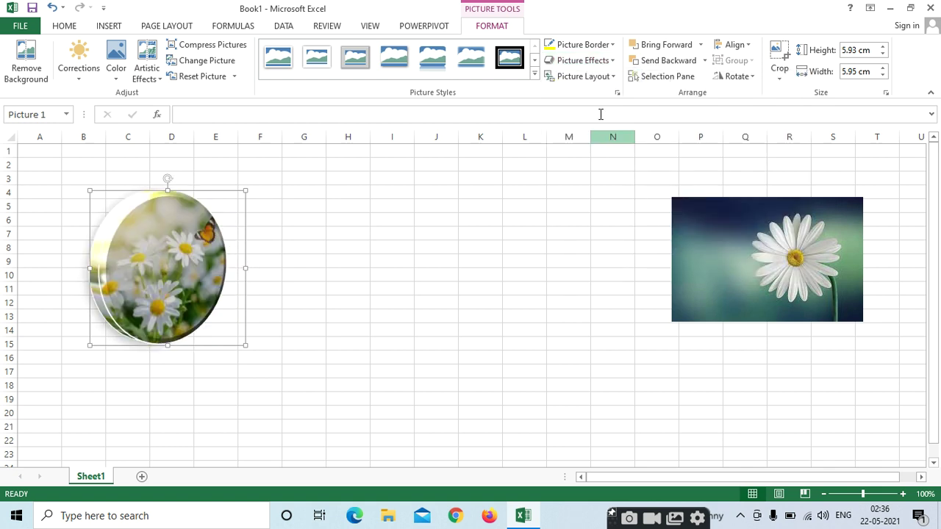
click(598, 60)
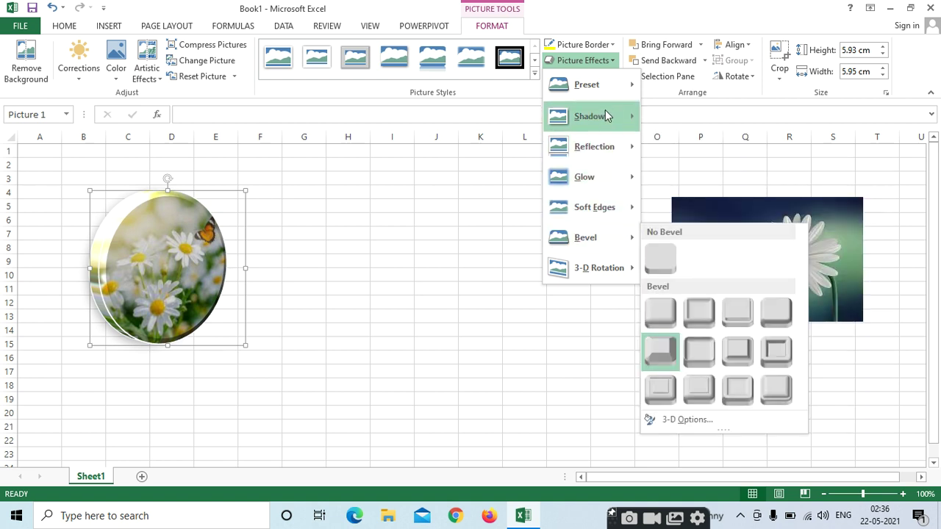
mouse_move(596, 268)
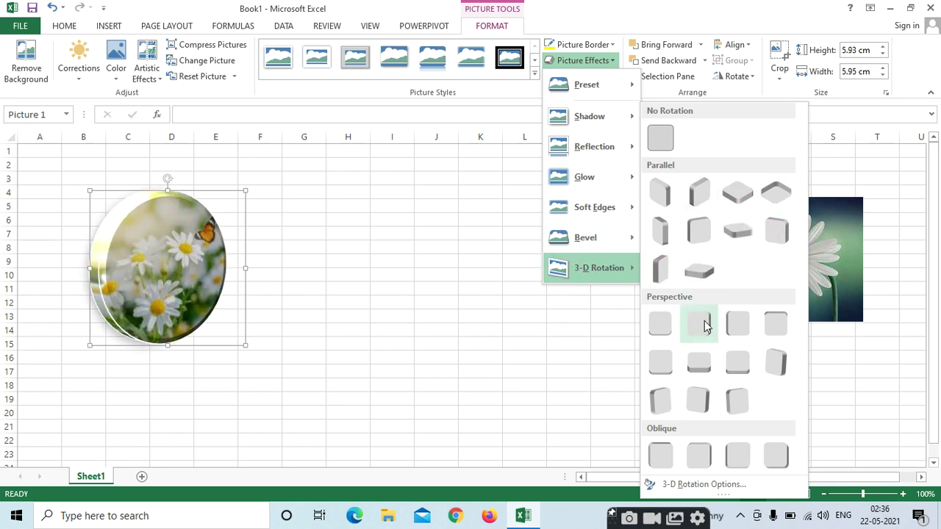
mouse_move(593, 178)
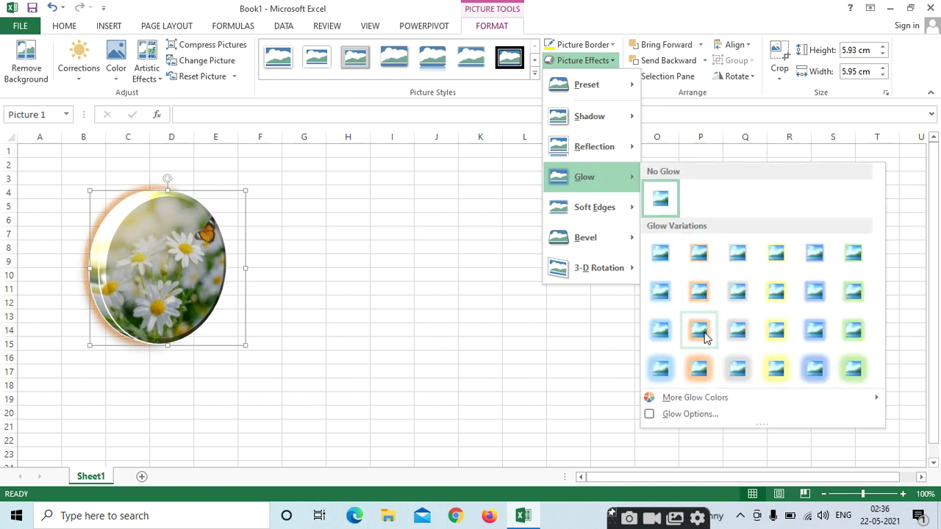
click(820, 370)
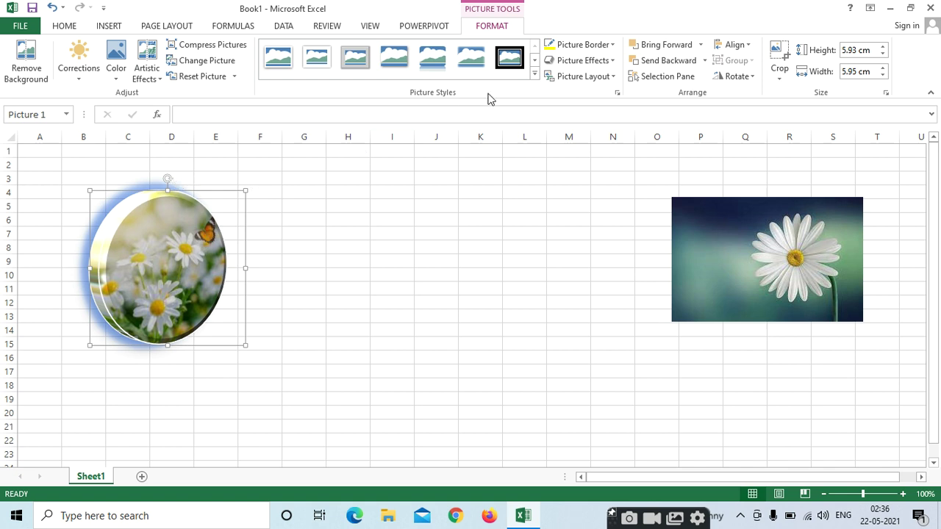
- Apply the Bending Picture Caption layout to the daisy picture and caption it 'flower'
click(611, 77)
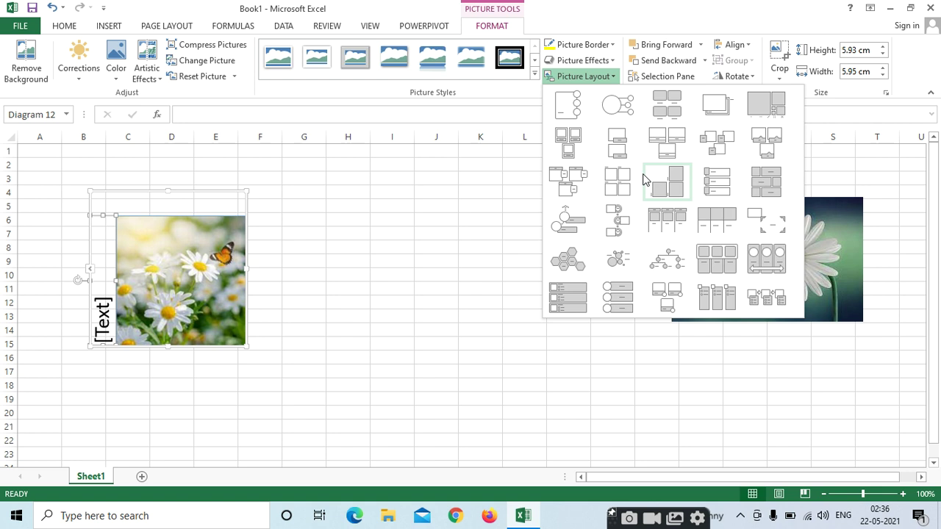
click(618, 152)
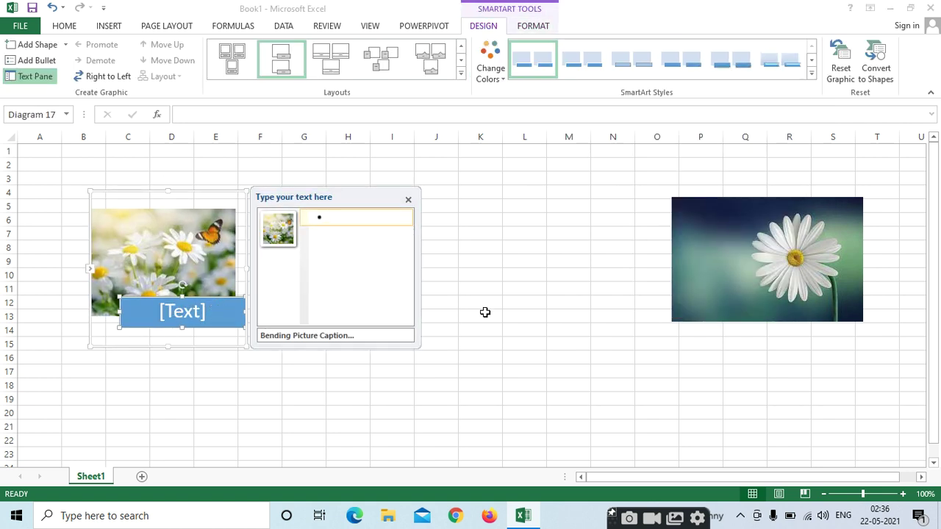
text(flower)
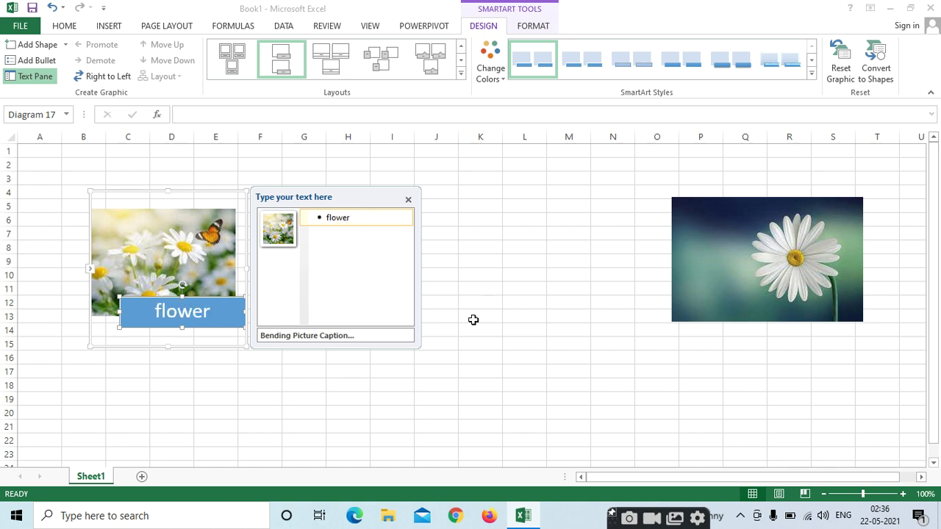
click(534, 192)
- Drag the flower caption to the top of the picture and close the caption text pane
click(180, 312)
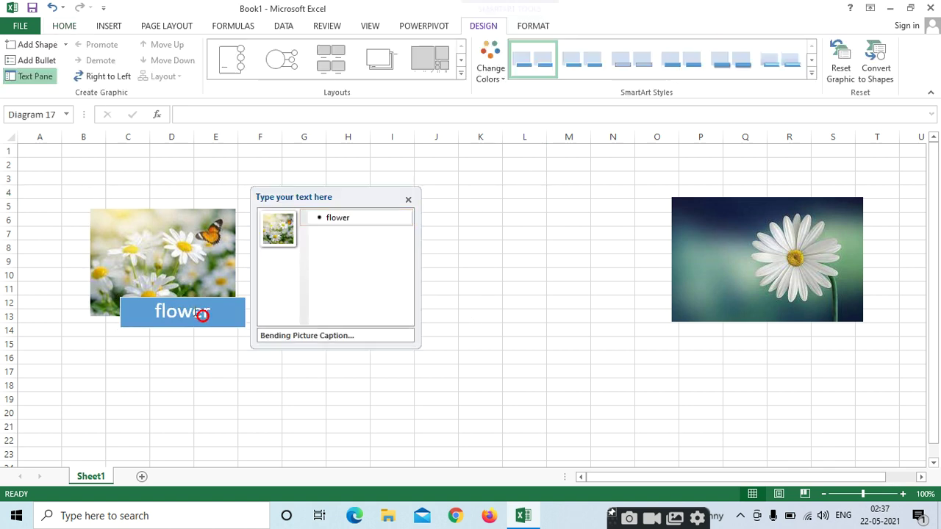
mouse_move(148, 298)
mouse_down()
mouse_move(144, 245)
mouse_move(126, 213)
mouse_up()
click(505, 193)
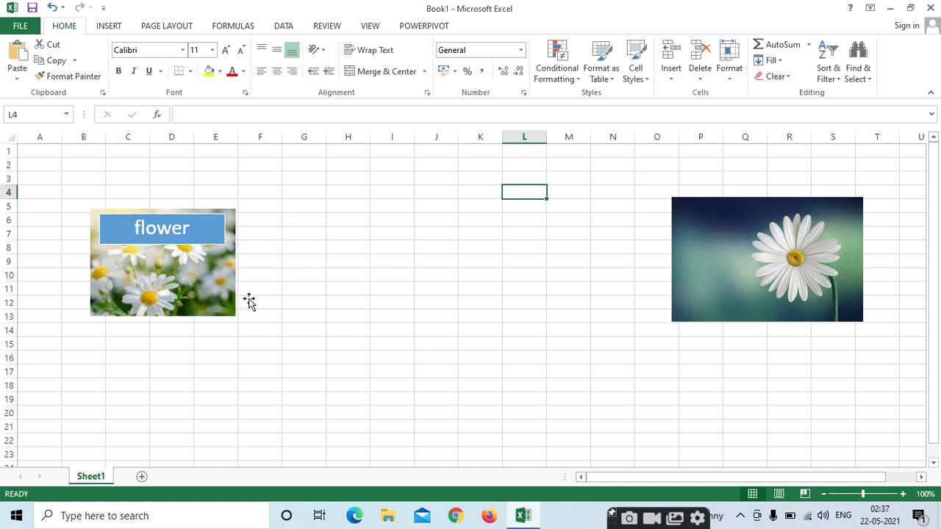
click(193, 279)
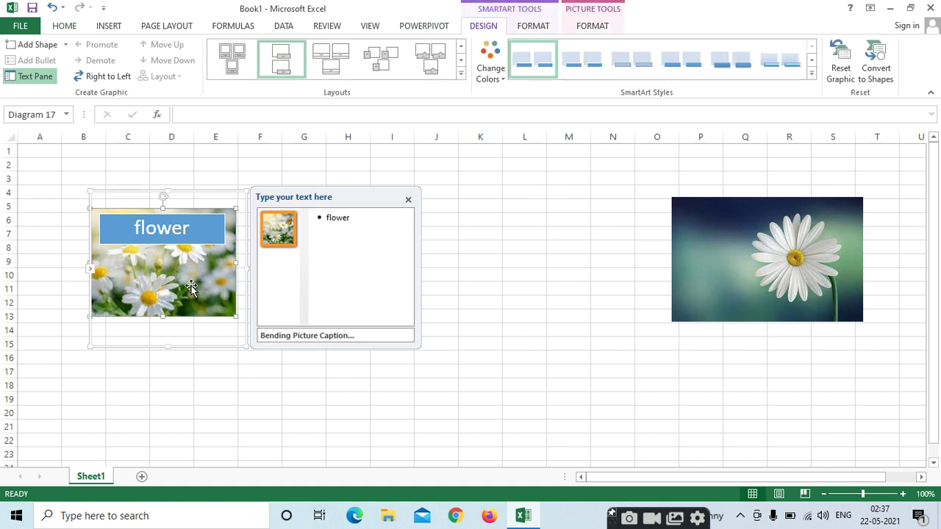
click(408, 200)
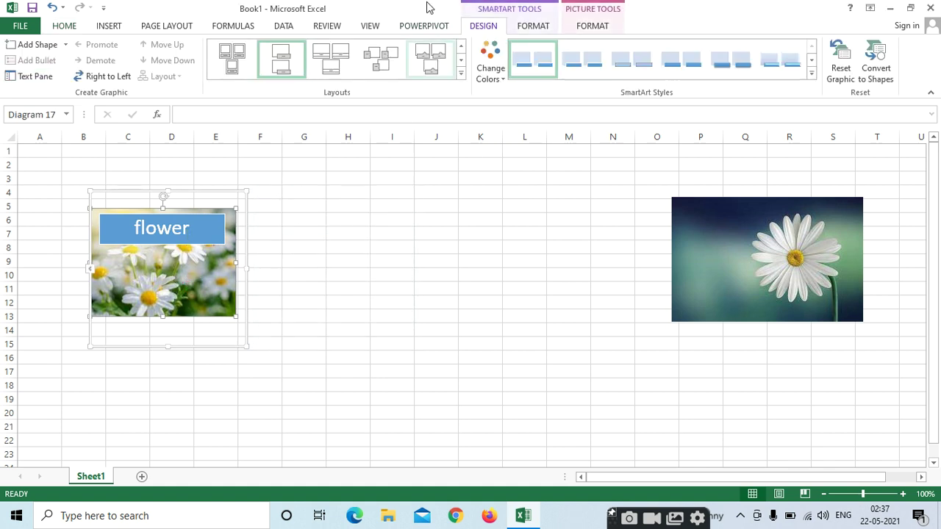
click(539, 27)
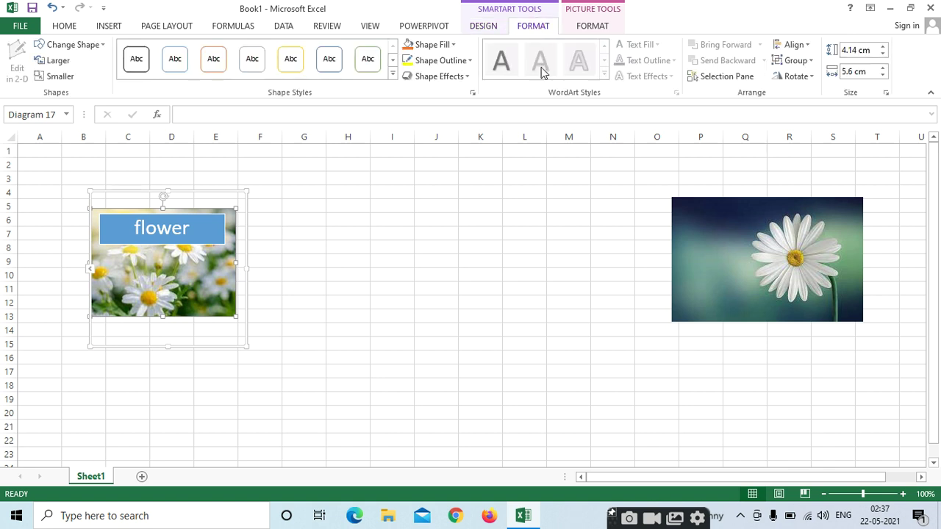
click(471, 278)
click(147, 291)
click(597, 28)
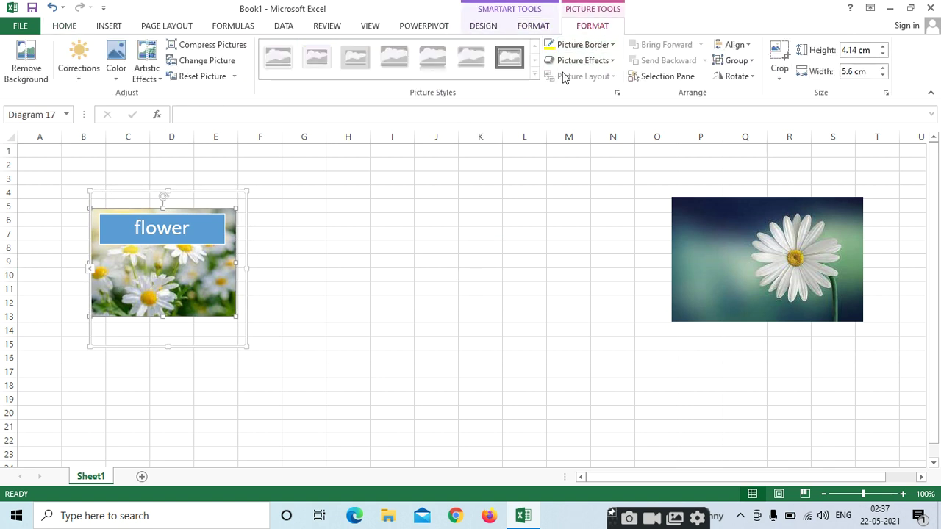
- Reposition the flower caption in several moves until it sits below the daisy picture
click(197, 227)
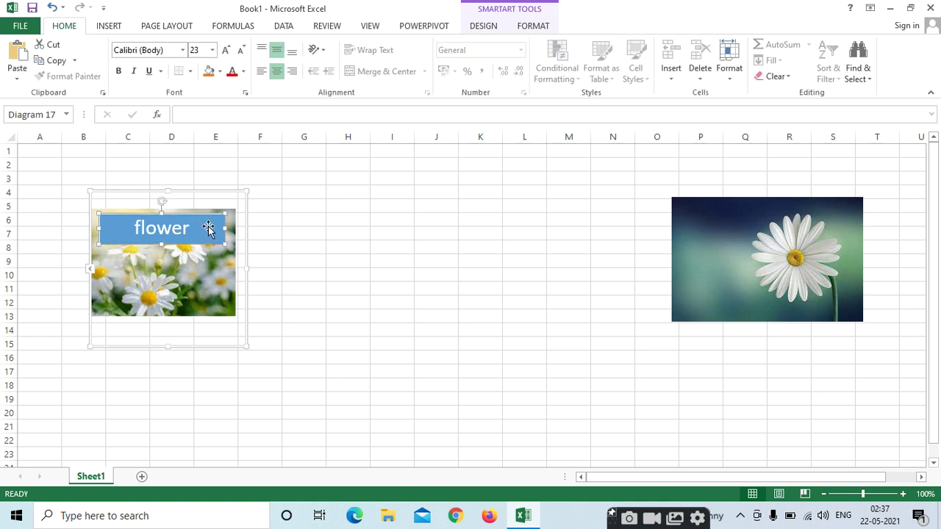
key(Delete)
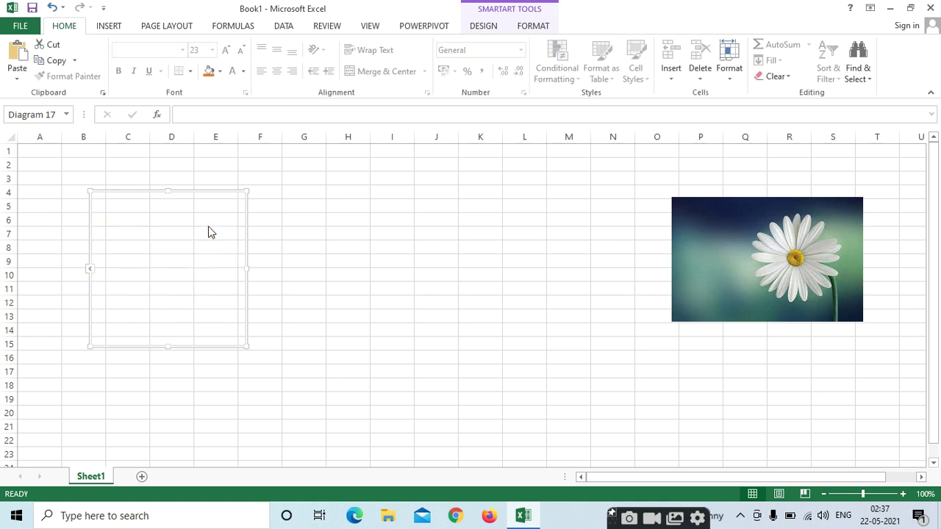
key(ctrl+z)
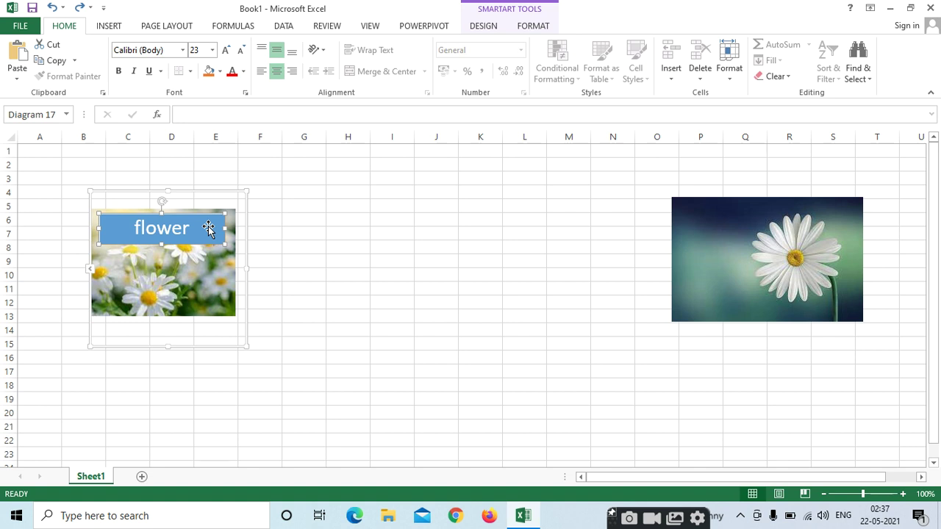
drag(209, 228, 397, 244)
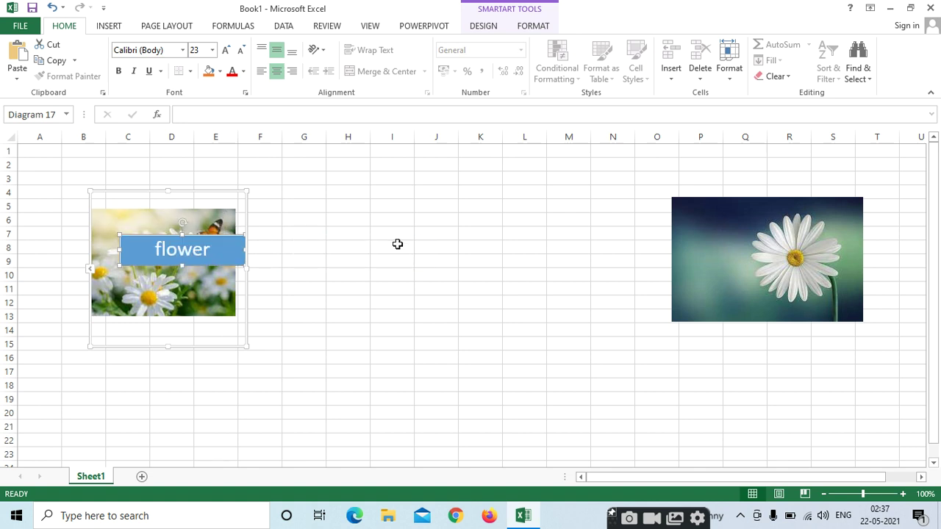
drag(219, 245, 426, 277)
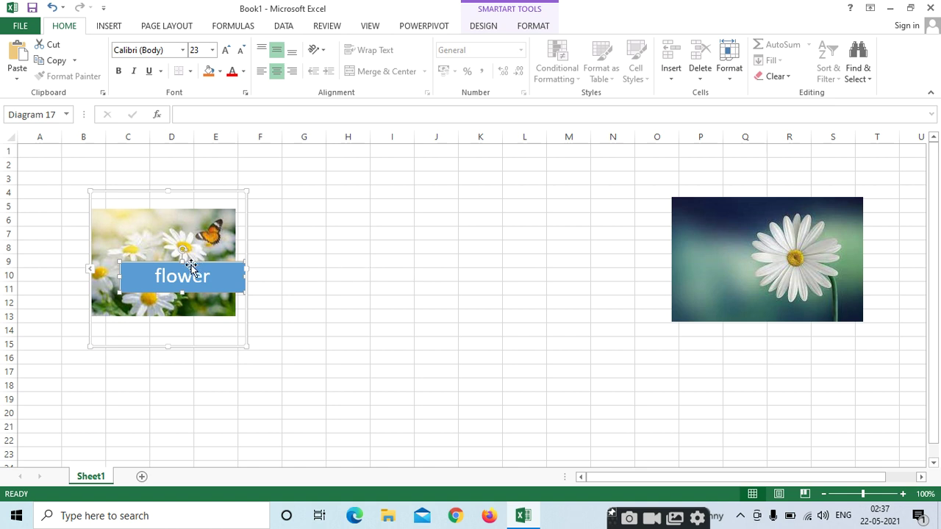
drag(191, 266, 191, 255)
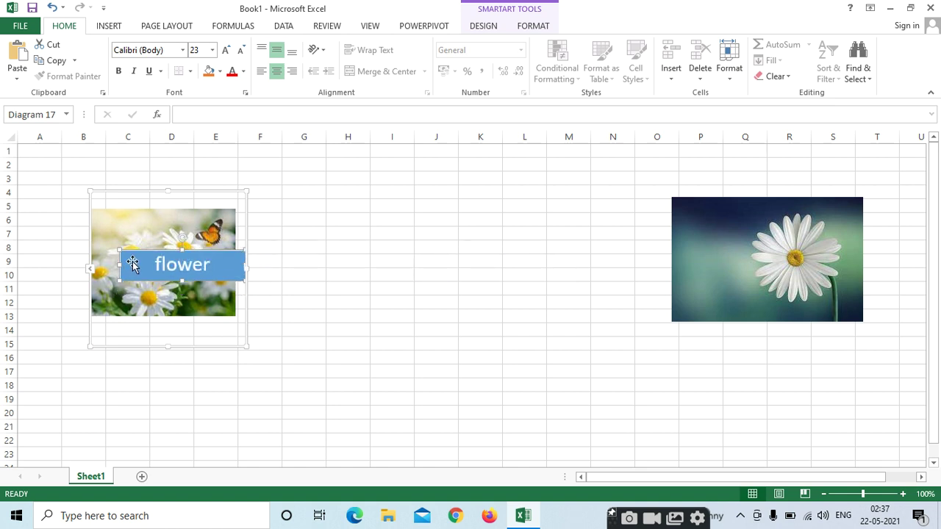
drag(132, 265, 172, 349)
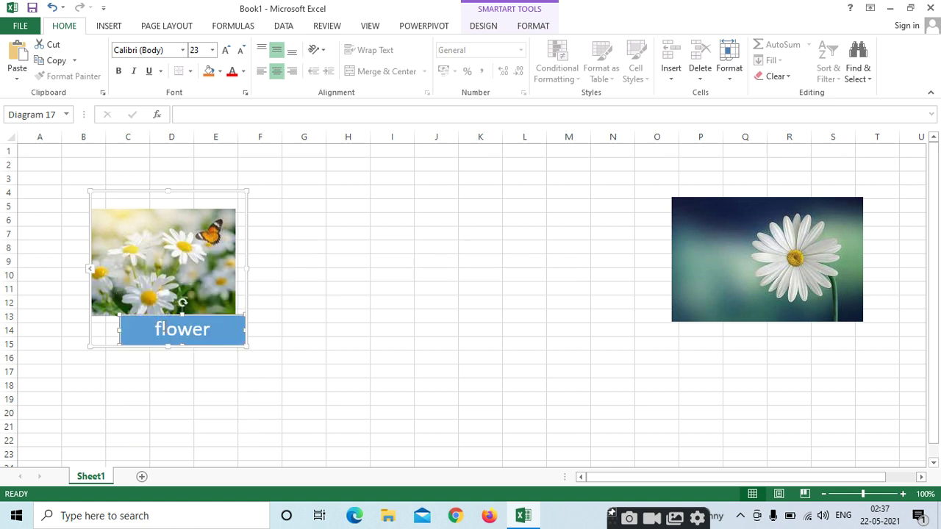
drag(126, 323, 160, 395)
- Browse the SmartArt colour schemes and close them without changing anything
click(527, 26)
click(483, 27)
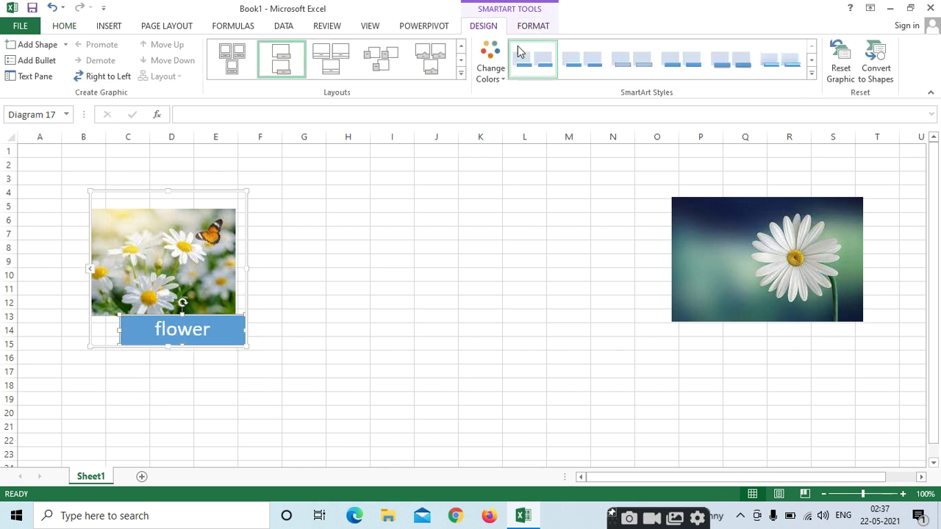
click(491, 74)
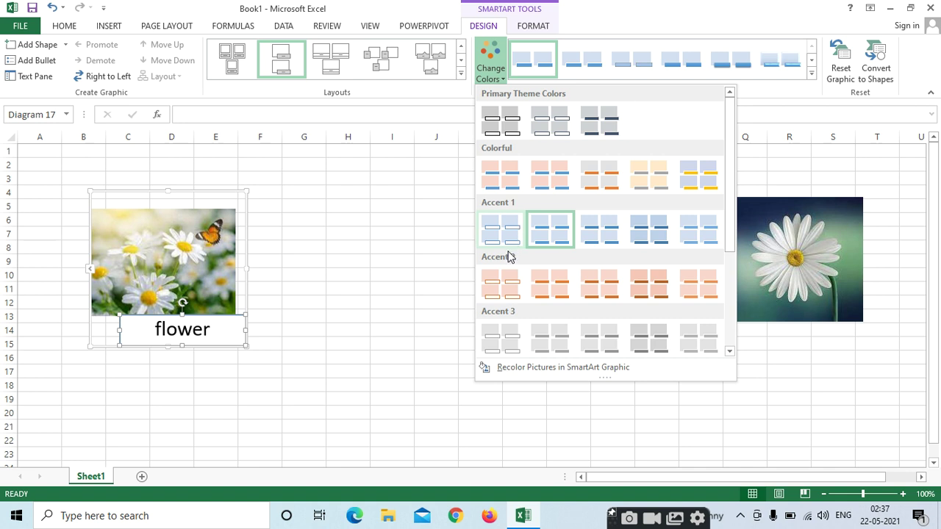
click(341, 233)
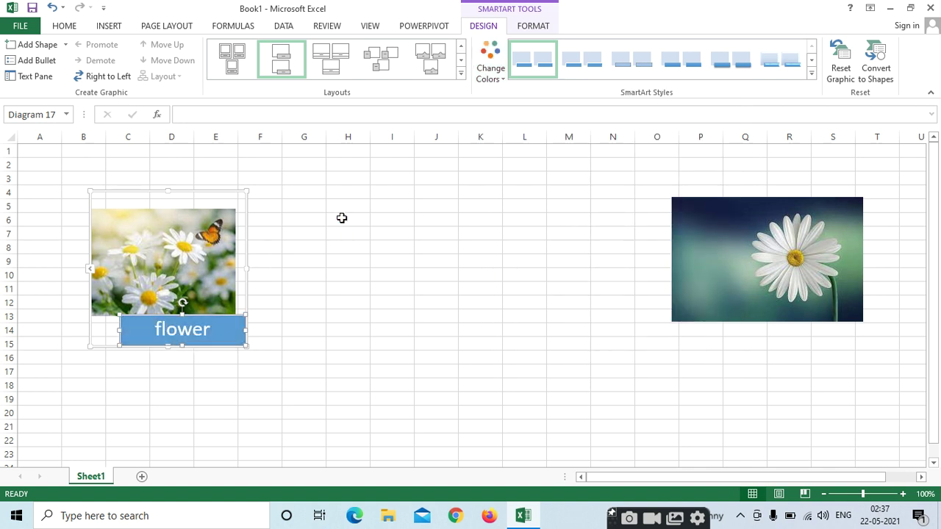
- Undo the recent caption moves and text with repeated Ctrl+Z
click(342, 218)
key(ctrl+z)
key(ctrl+z)
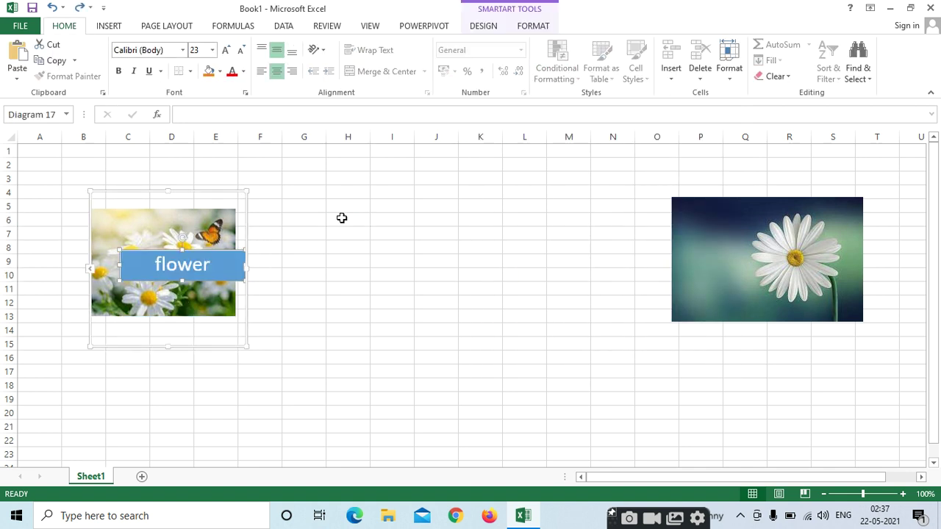
click(342, 217)
key(ctrl+z)
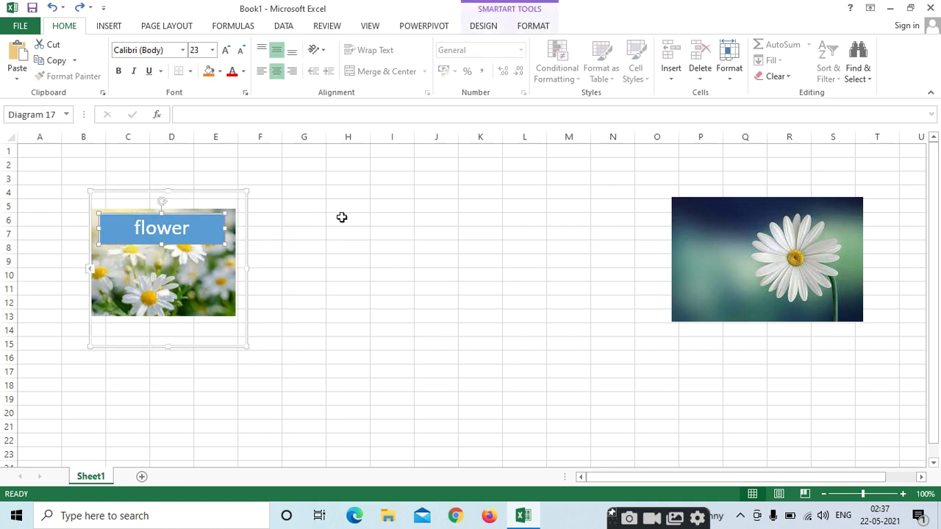
key(ctrl+z)
key(ctrl+z)
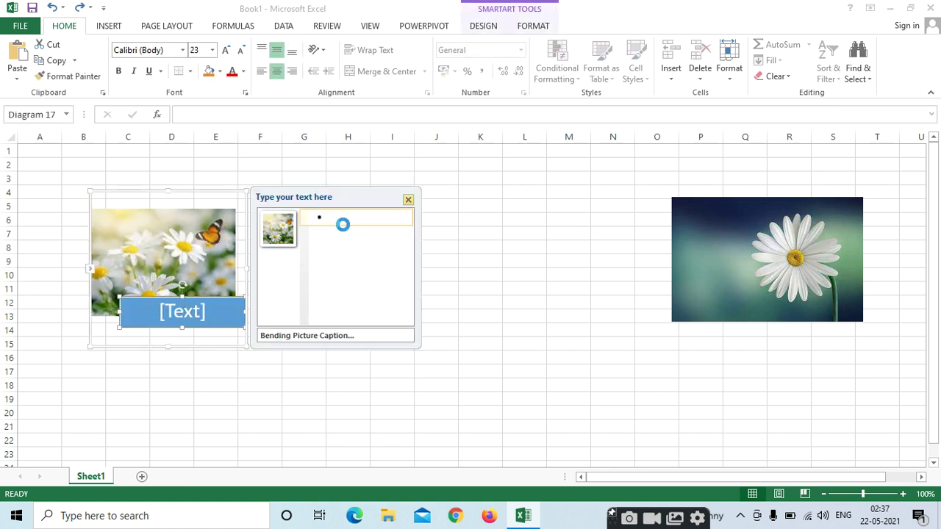
key(ctrl+z)
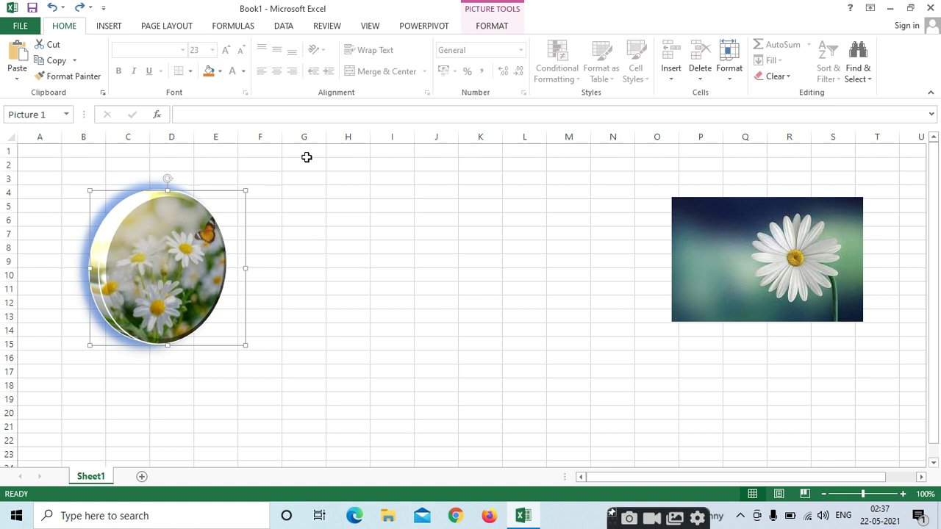
- Check the Picture Layout gallery and close it without choosing a layout
click(500, 27)
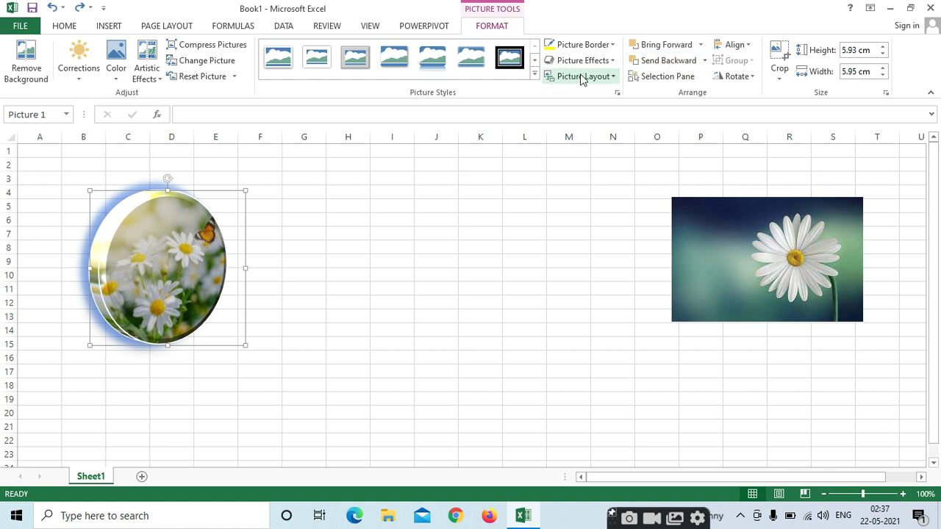
click(604, 77)
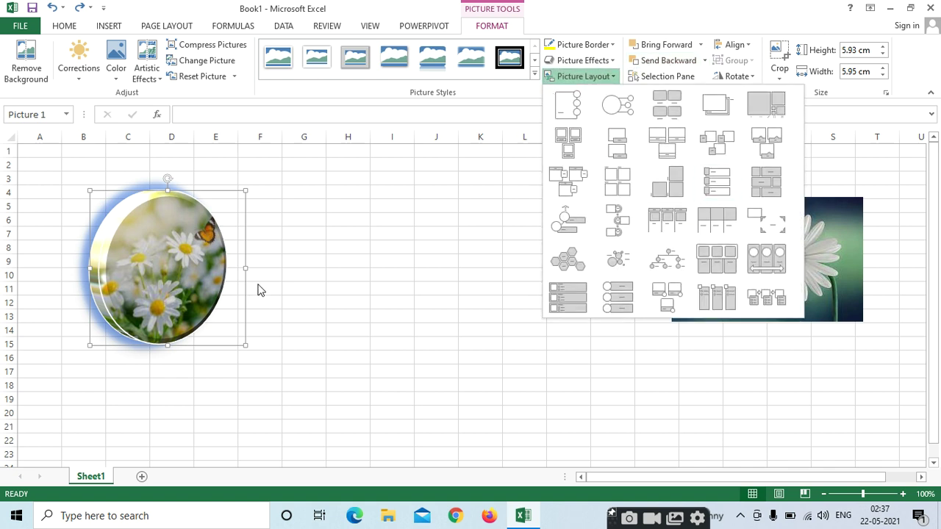
click(417, 237)
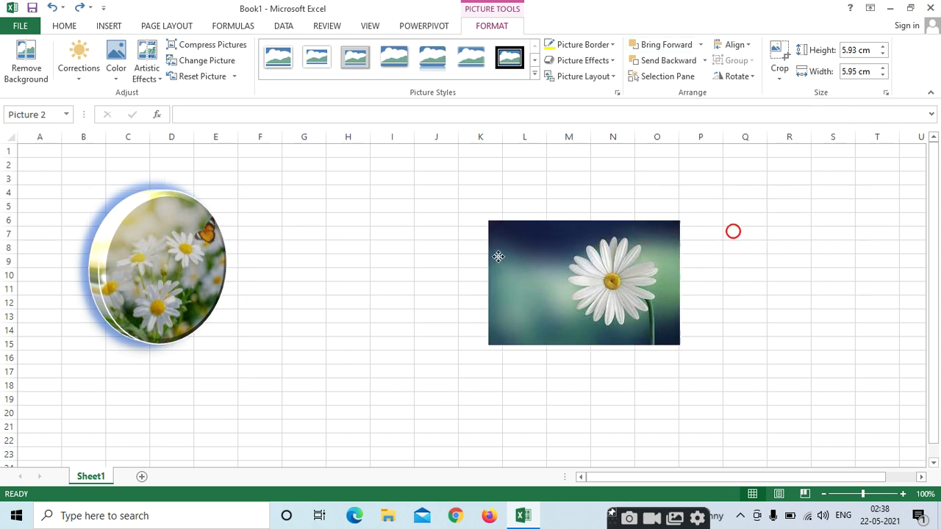
- Overlap the rectangular daisy photo with the round picture and widen it to 8.23 cm
drag(733, 236, 385, 225)
mouse_move(162, 273)
mouse_down()
mouse_move(406, 276)
mouse_move(404, 245)
mouse_up()
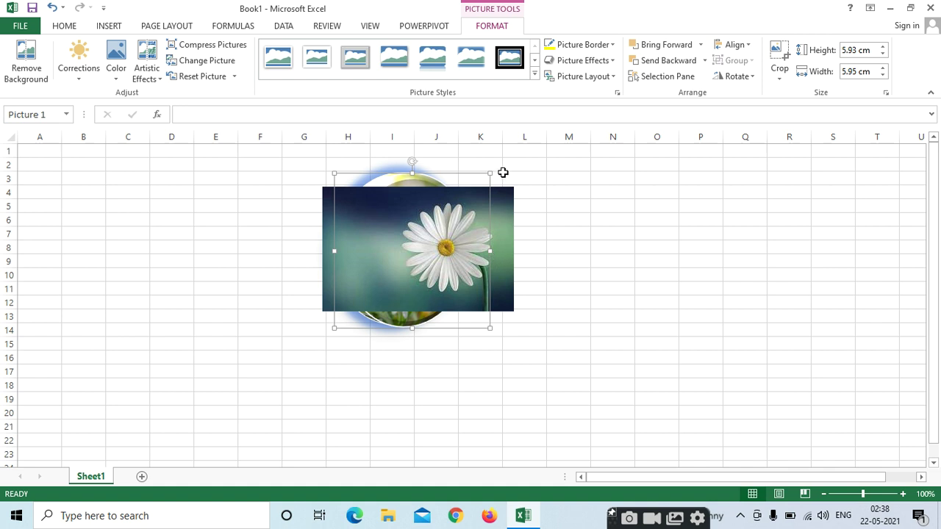
drag(492, 244, 540, 248)
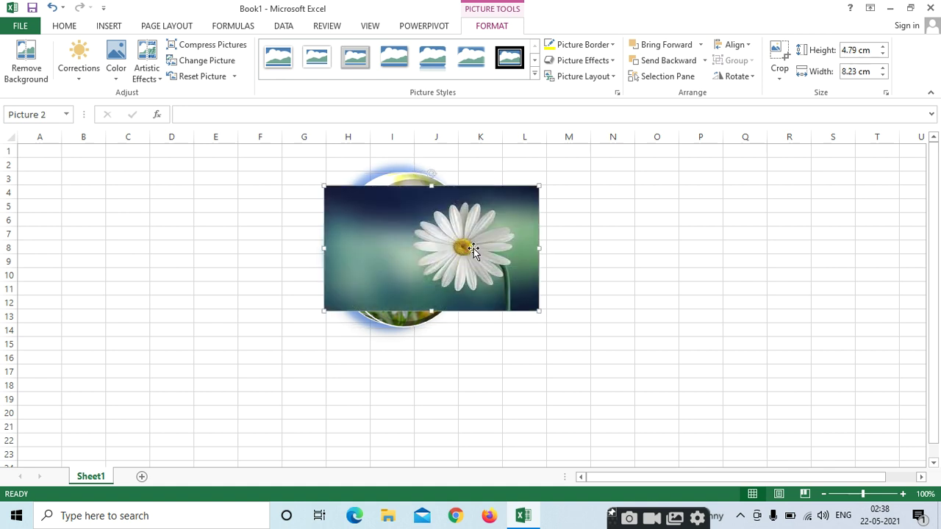
click(414, 180)
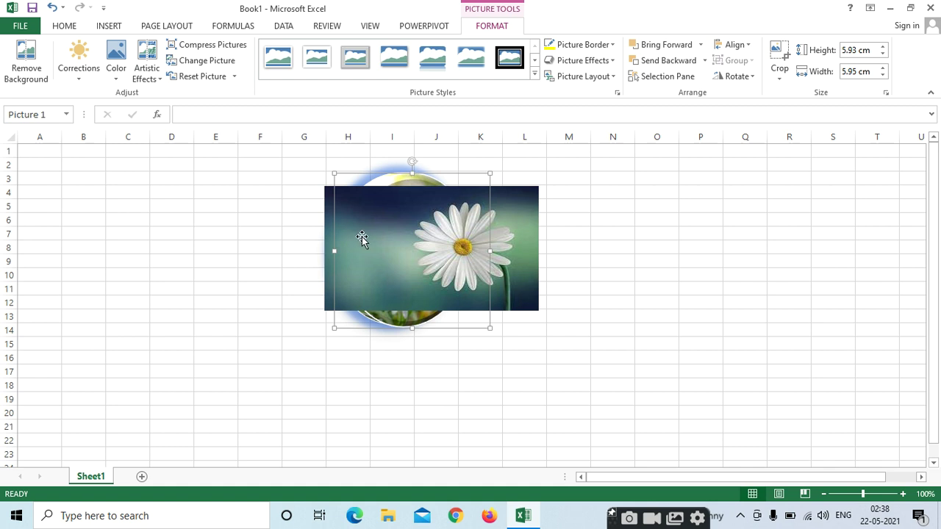
- Bring the round picture forward, then send it to back and show the Selection pane with Picture 1 and Picture 2
click(700, 45)
click(674, 75)
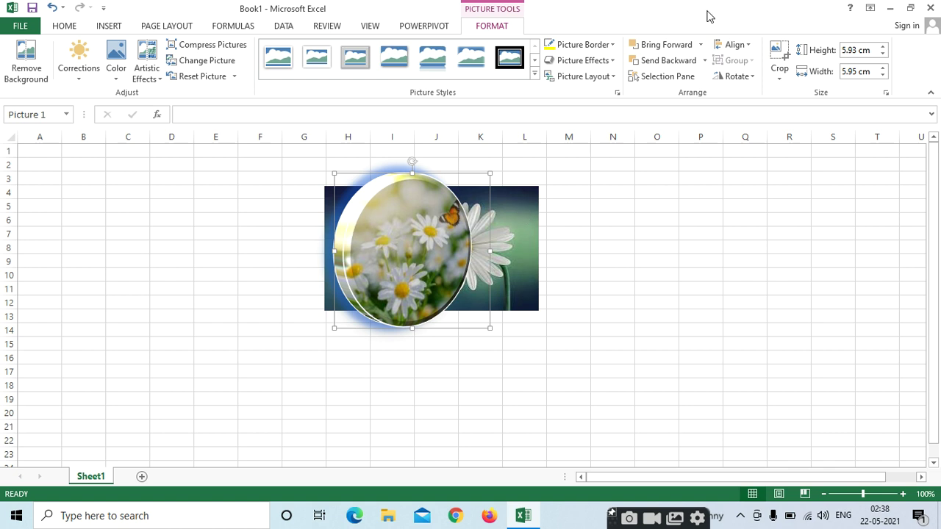
click(705, 62)
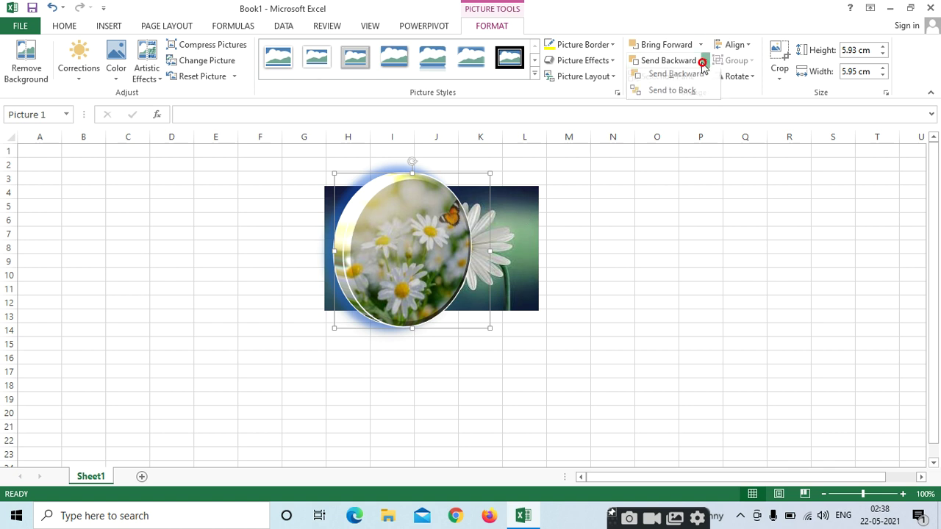
click(673, 95)
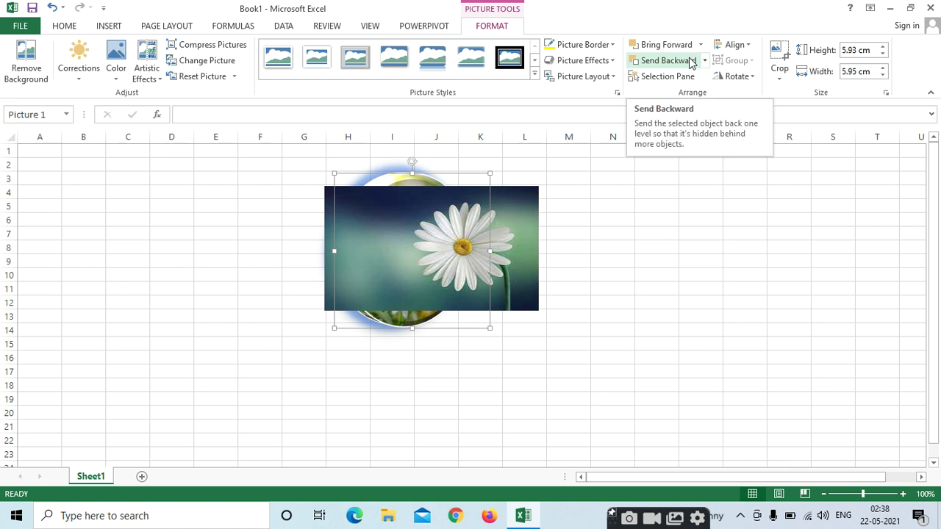
click(671, 77)
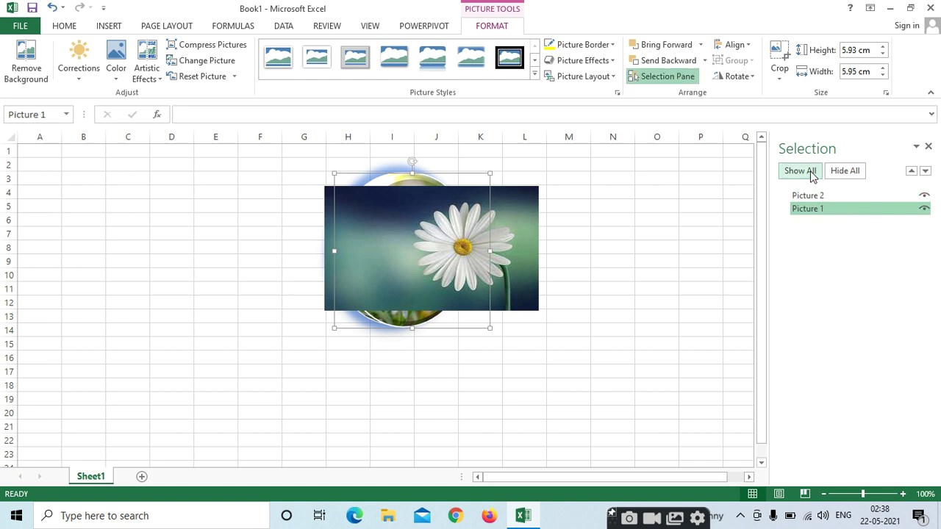
- Hide both pictures in the Selection pane, show them again, and close the pane
click(847, 172)
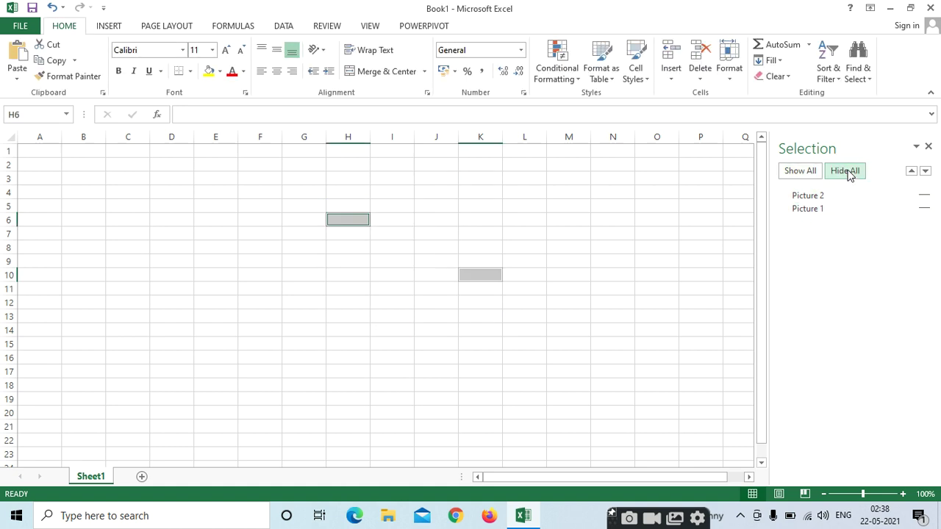
click(450, 224)
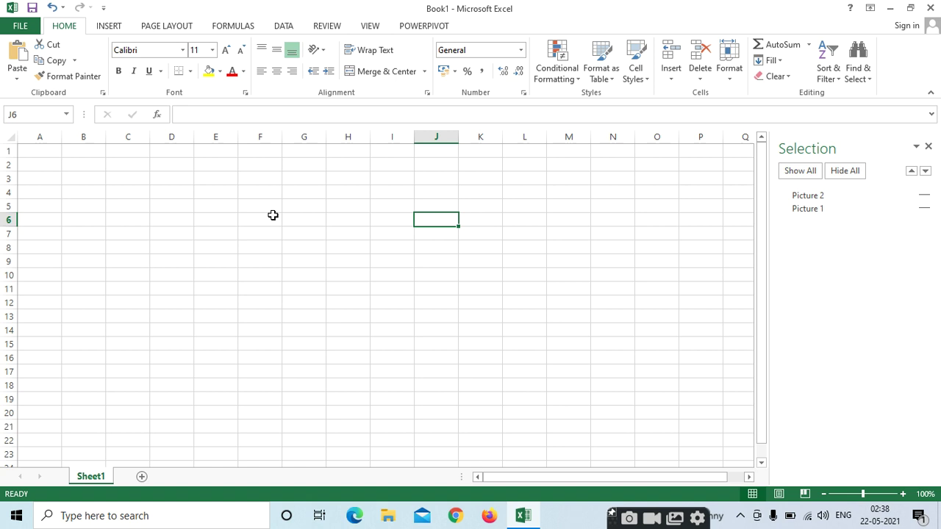
click(925, 208)
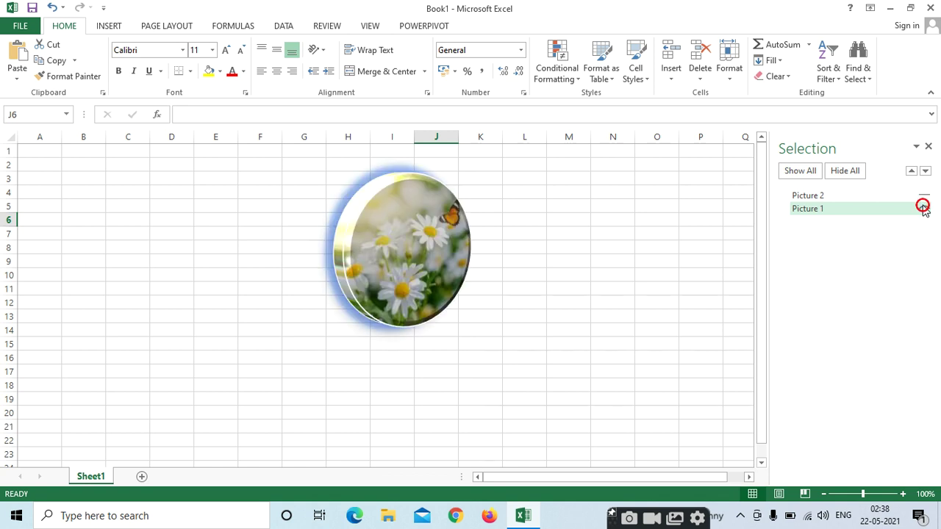
click(922, 197)
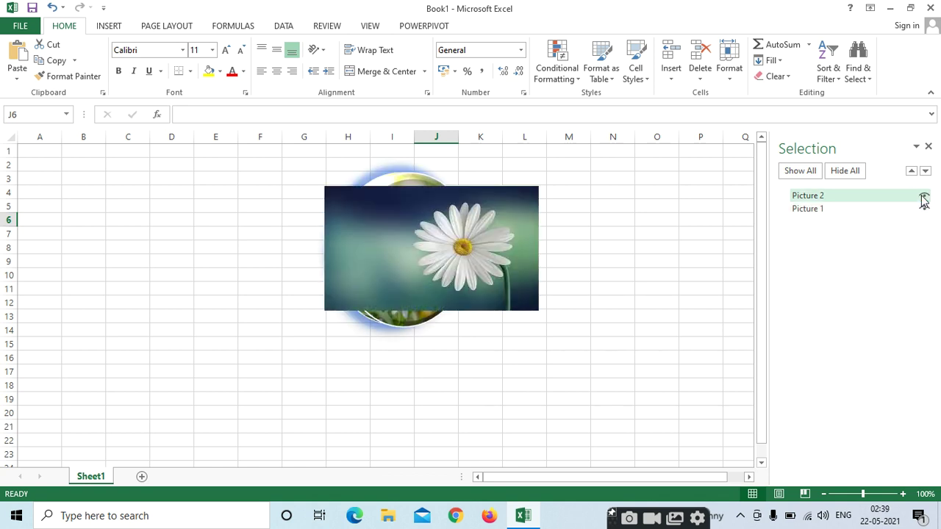
click(929, 146)
- Move the rectangular photo right of the round picture and select both pictures
click(410, 177)
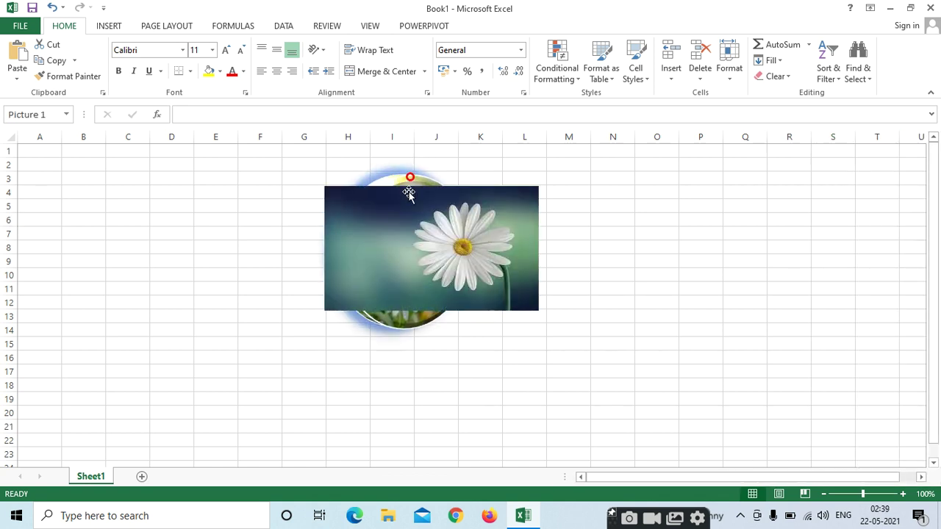
click(494, 25)
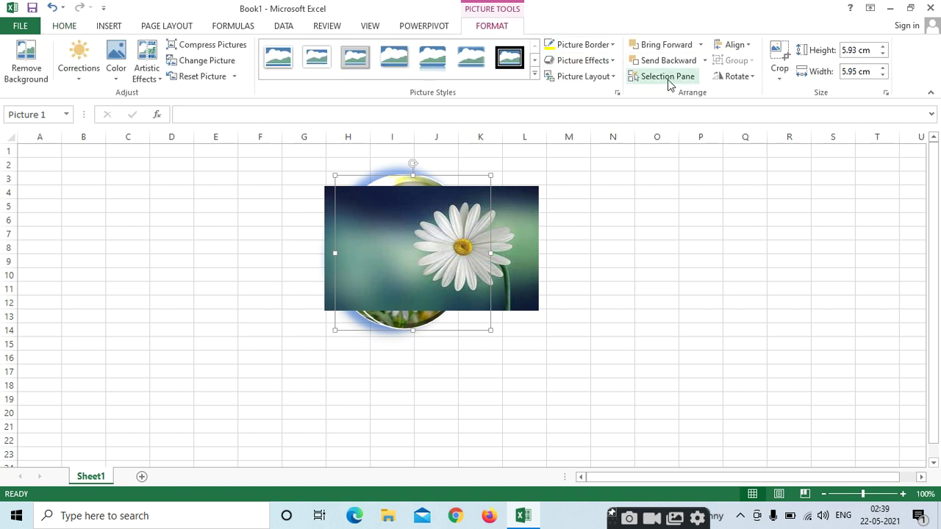
click(750, 46)
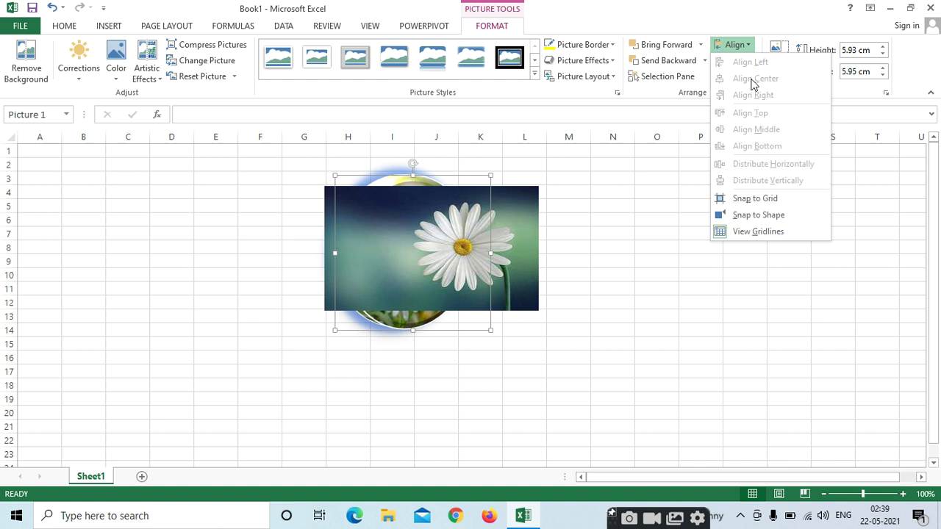
click(599, 191)
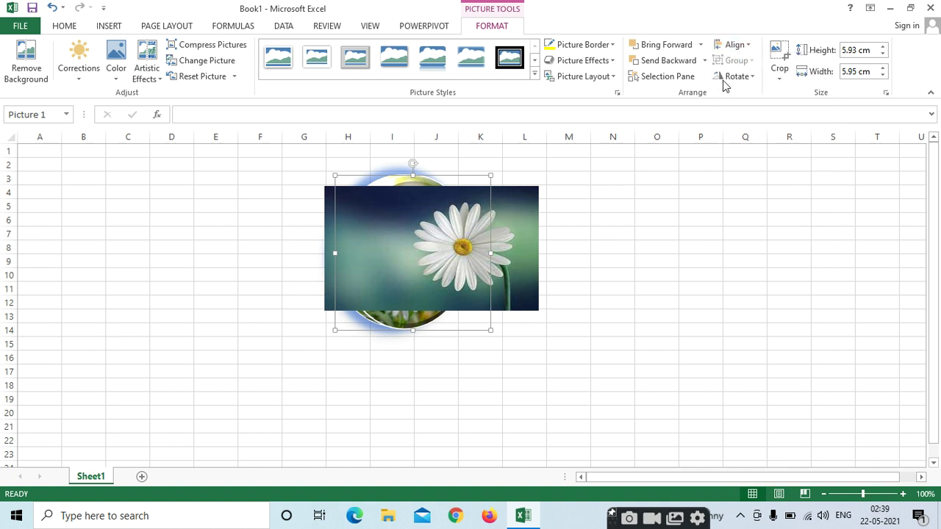
click(389, 226)
drag(417, 236, 594, 231)
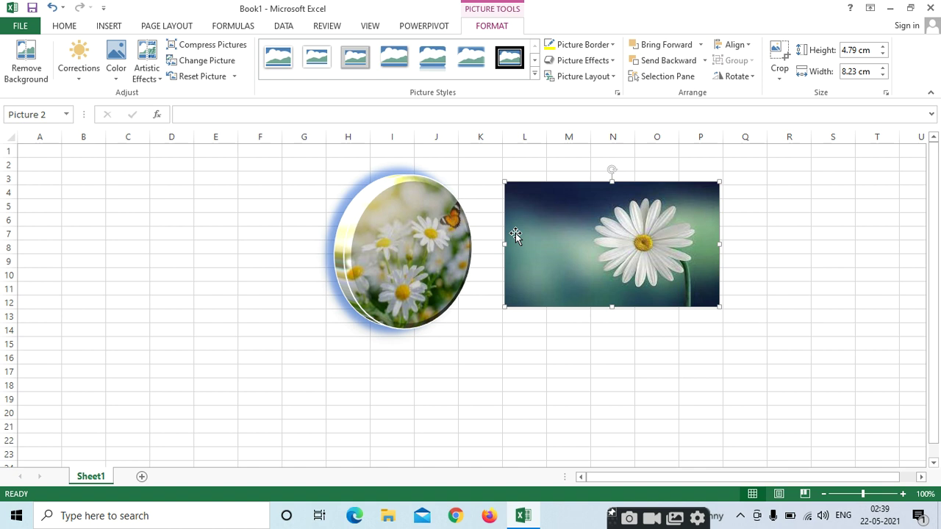
ctrl+click(425, 250)
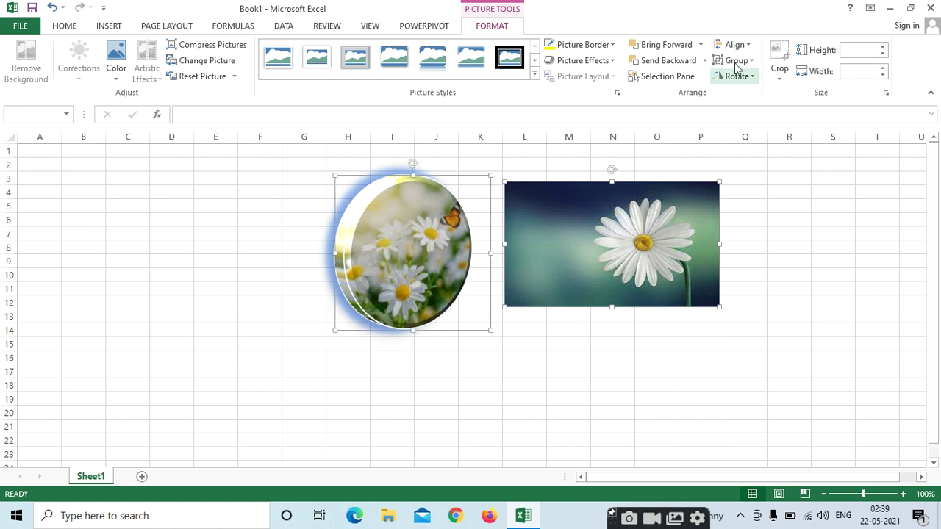
click(744, 50)
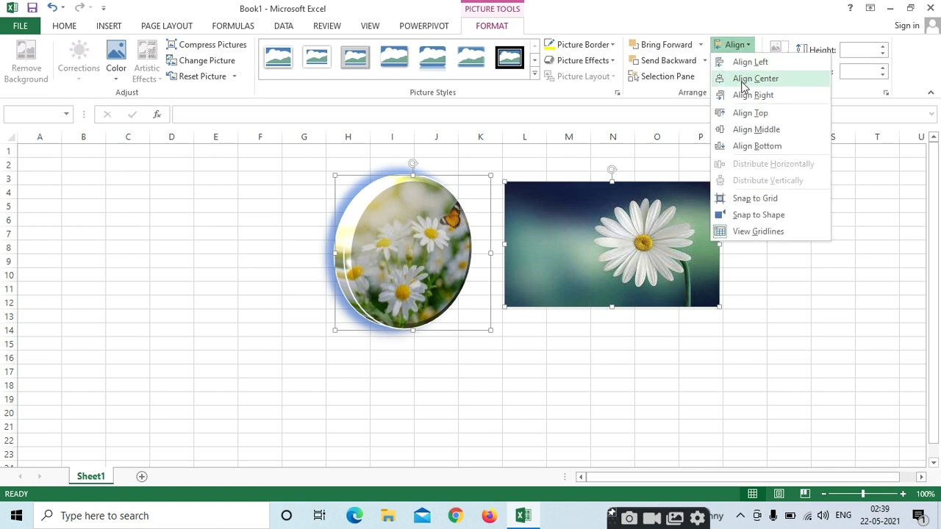
click(758, 353)
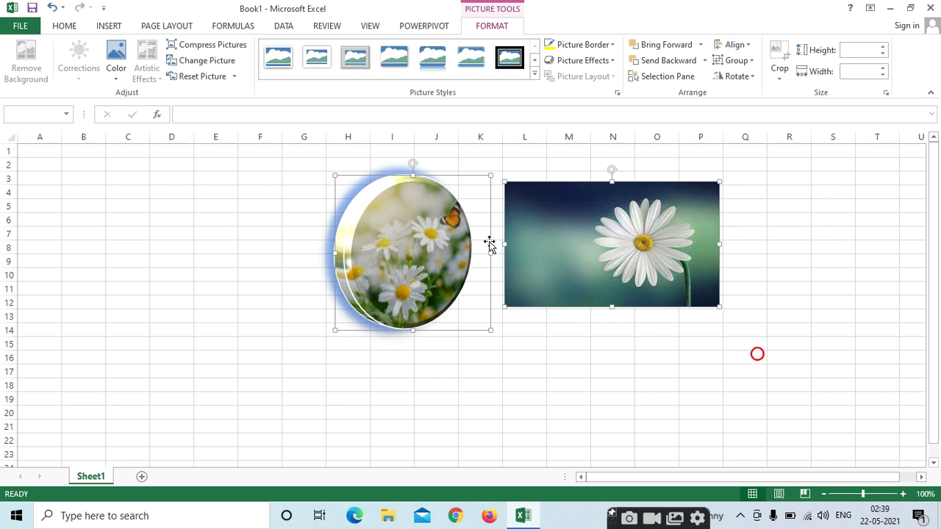
- Shrink both pictures together, align them left, centre, right and top, and toggle Snap to Grid
drag(504, 182, 584, 227)
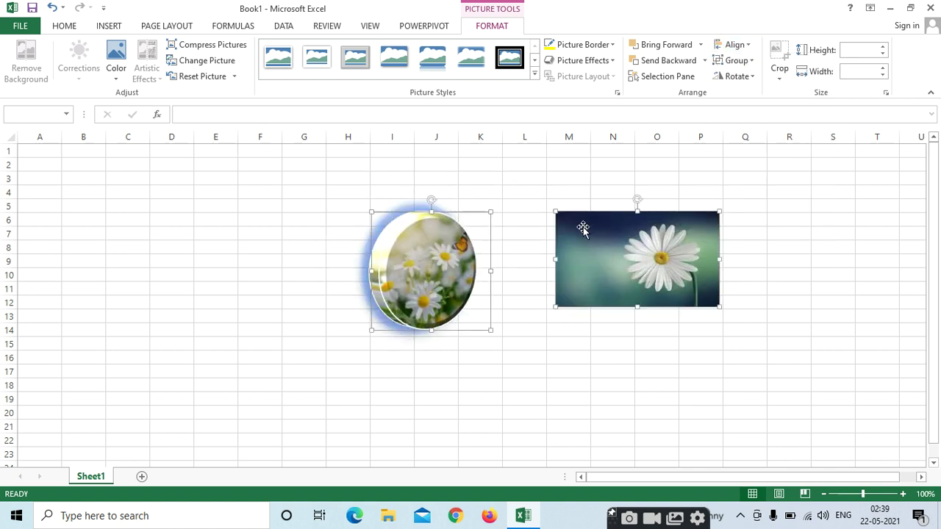
click(734, 44)
click(747, 63)
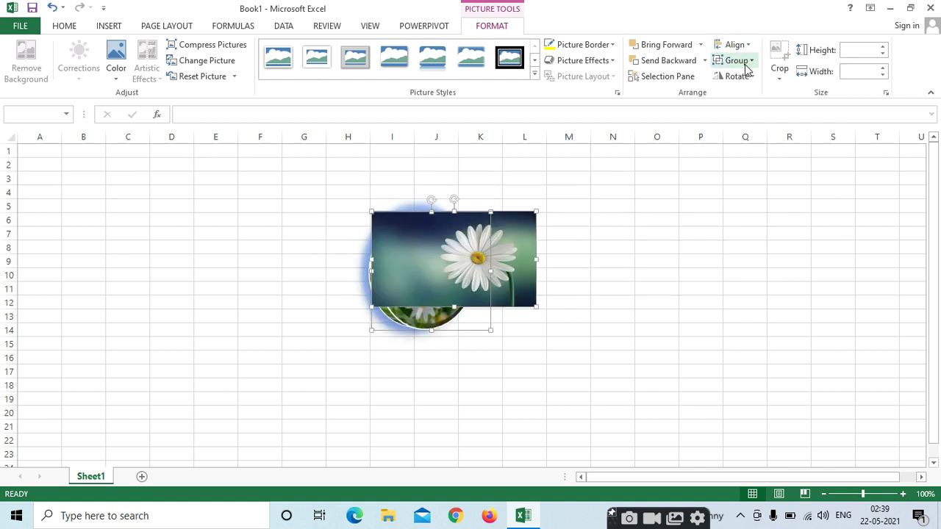
click(736, 44)
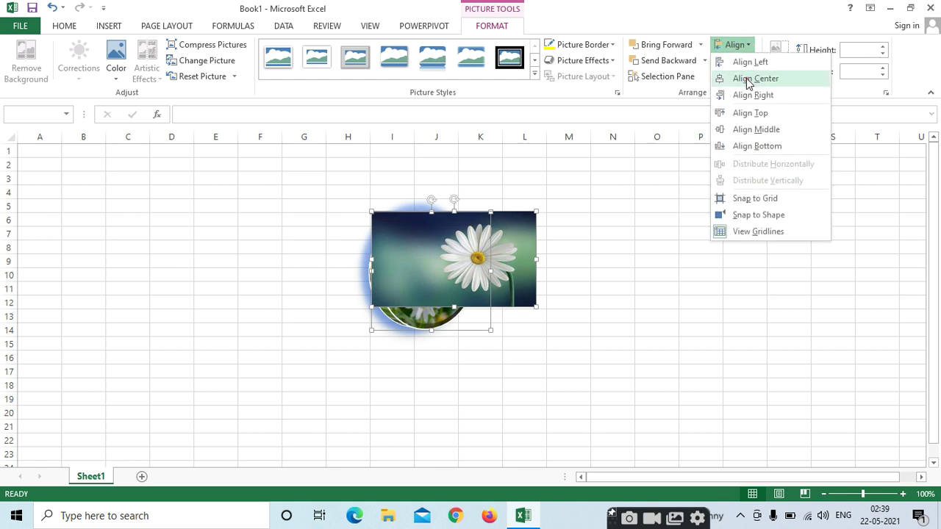
click(747, 79)
click(738, 44)
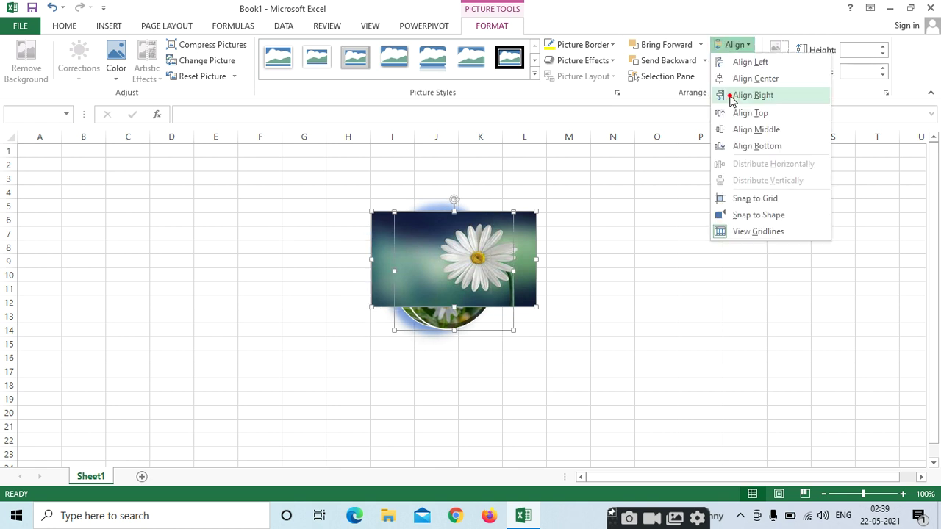
click(731, 96)
click(735, 46)
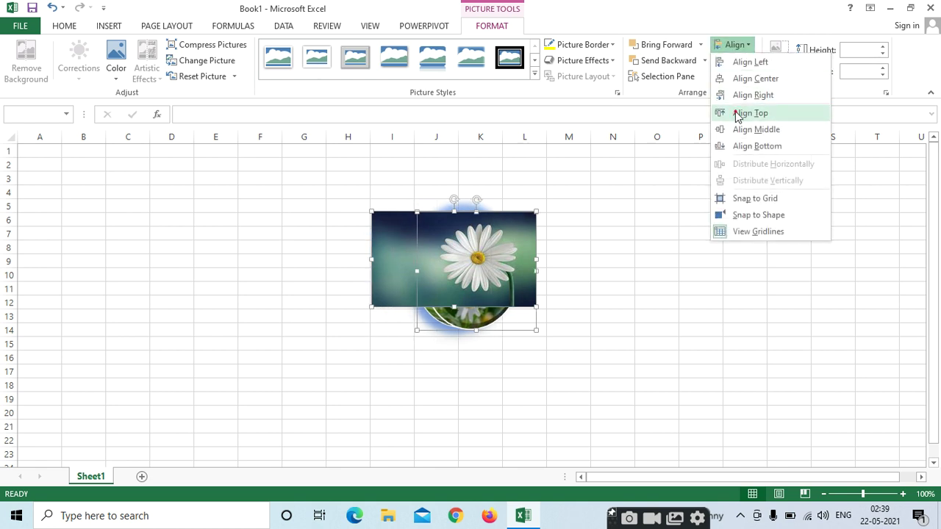
click(737, 114)
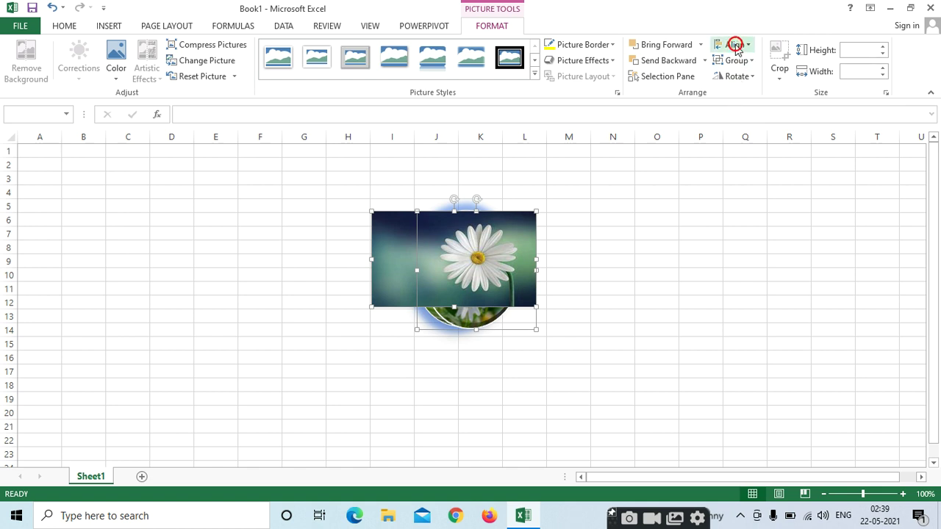
click(736, 46)
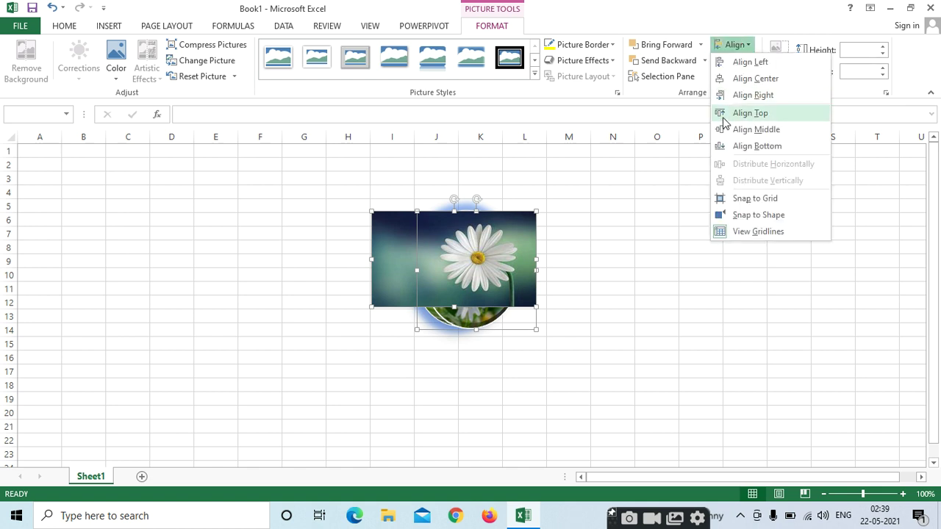
click(748, 199)
- Separate the rectangular daisy from the circle and shuffle both pictures around the sheet
drag(474, 242, 675, 244)
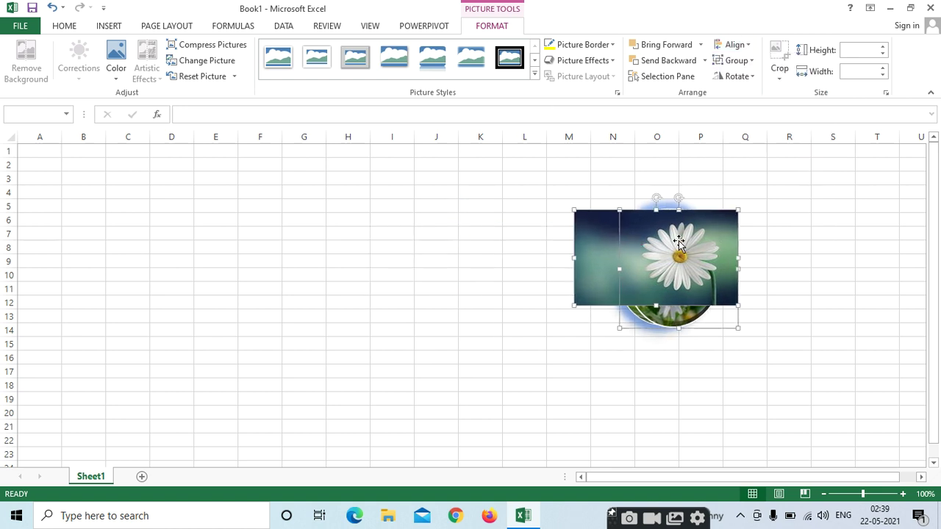
drag(591, 222, 346, 231)
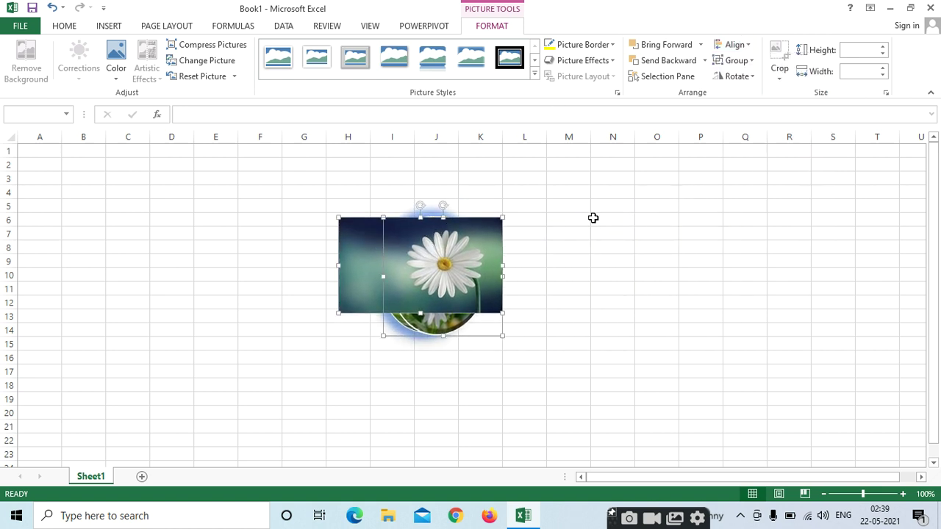
click(655, 219)
click(491, 236)
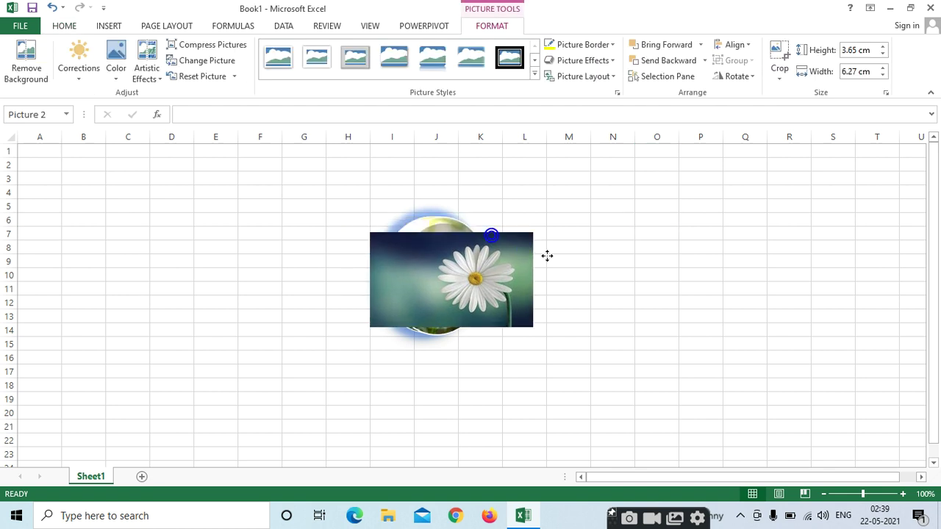
drag(491, 236, 678, 230)
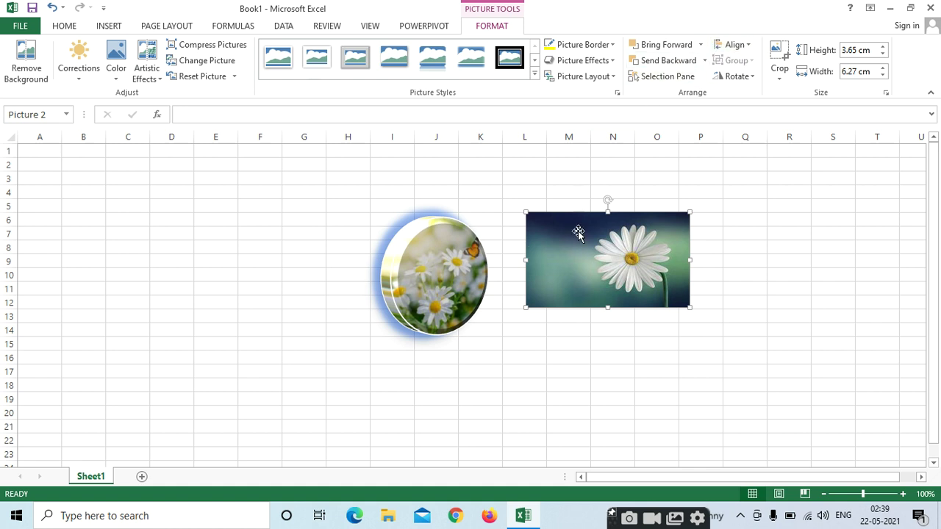
drag(439, 271, 593, 250)
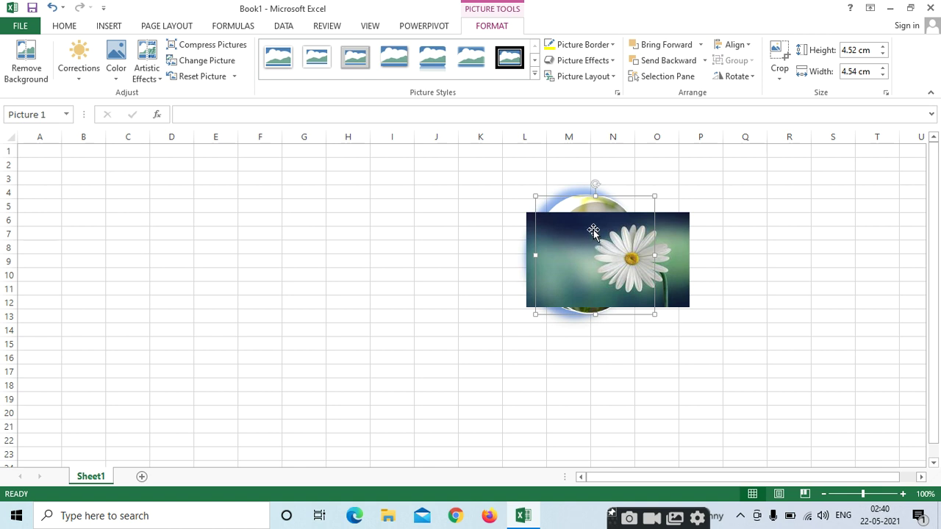
ctrl+click(591, 237)
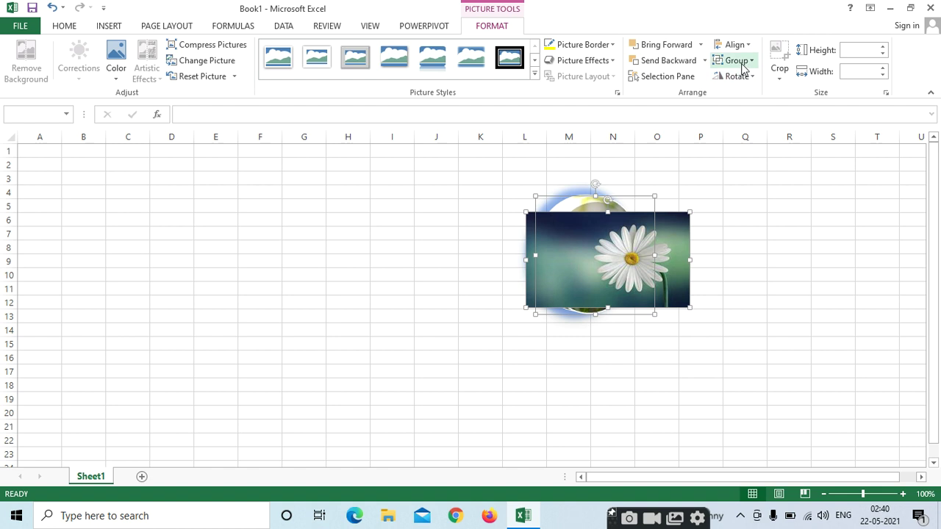
drag(574, 249, 322, 237)
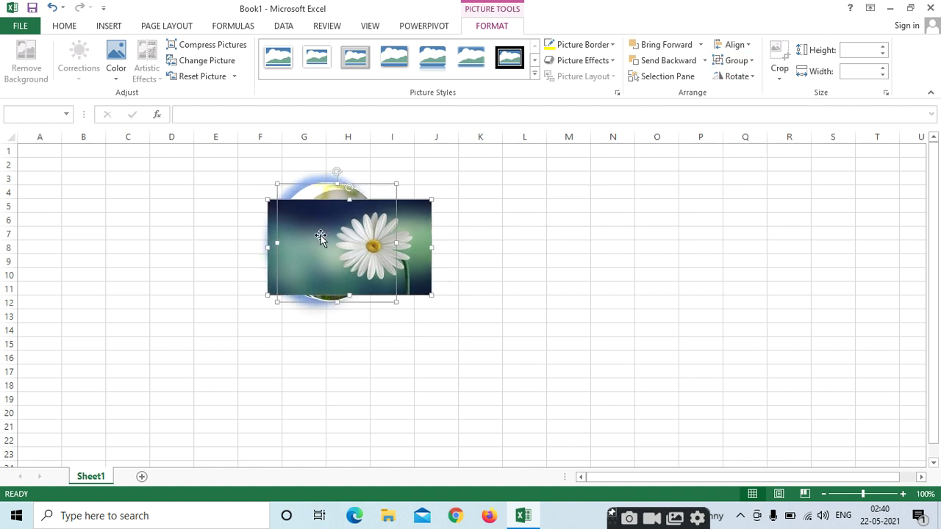
drag(422, 216, 603, 213)
click(718, 243)
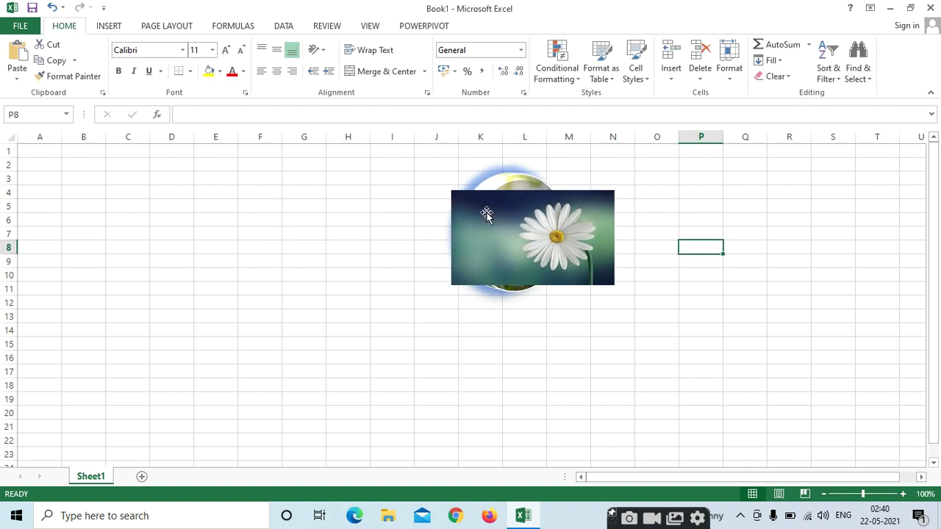
- Move the rectangle to columns D–H, shrink the circle to about 2 cm, and place it on the rectangle's left
mouse_move(486, 212)
mouse_down()
mouse_move(223, 203)
mouse_move(212, 194)
mouse_up()
mouse_move(528, 230)
mouse_down()
mouse_move(240, 219)
mouse_move(588, 237)
mouse_up()
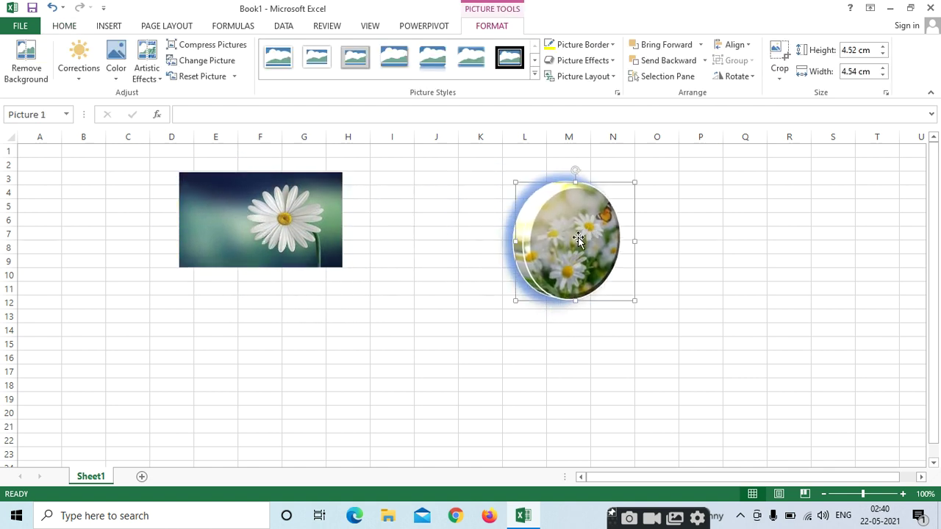
drag(634, 181, 584, 235)
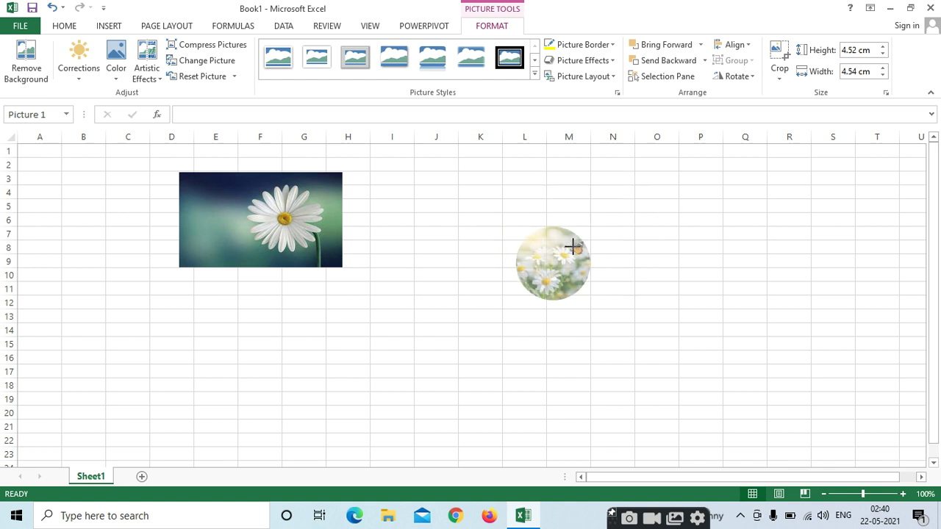
mouse_move(573, 246)
mouse_down()
mouse_move(222, 227)
mouse_move(232, 222)
mouse_up()
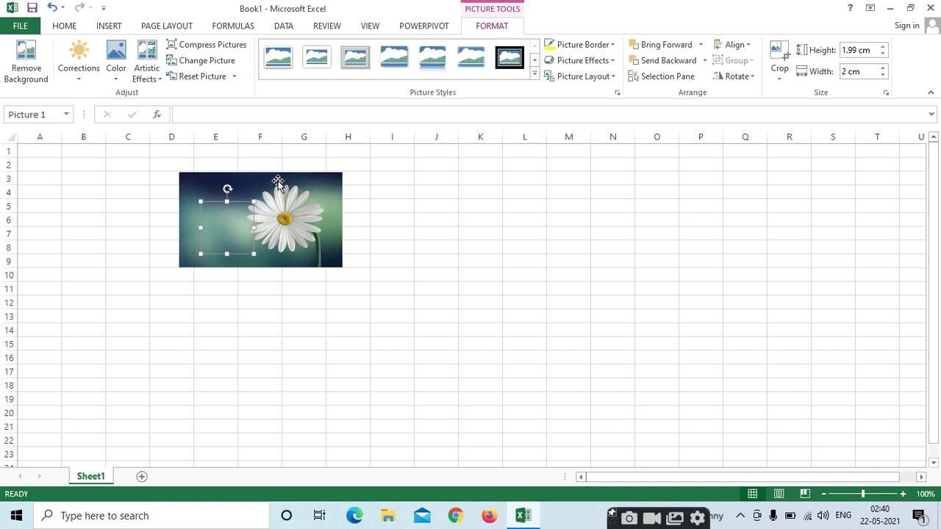
- Group the round inset with the daisy rectangle
ctrl+click(328, 195)
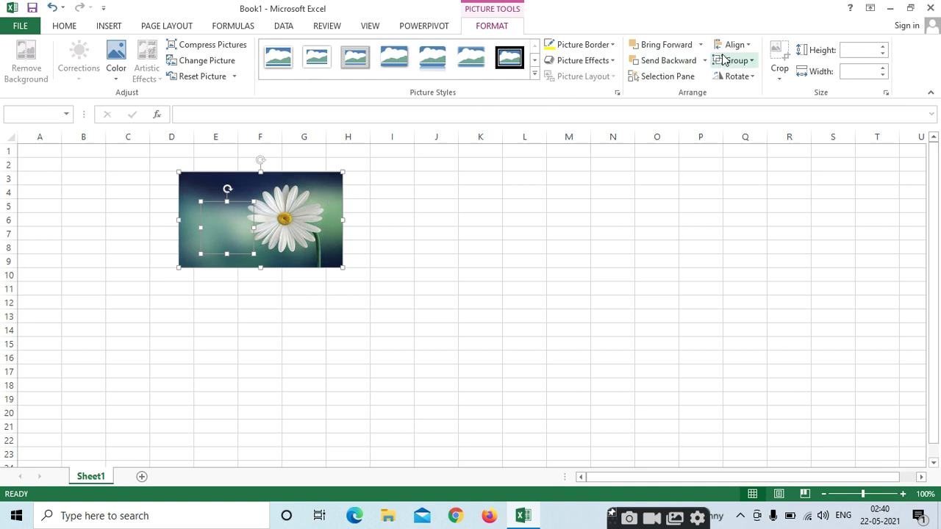
click(751, 65)
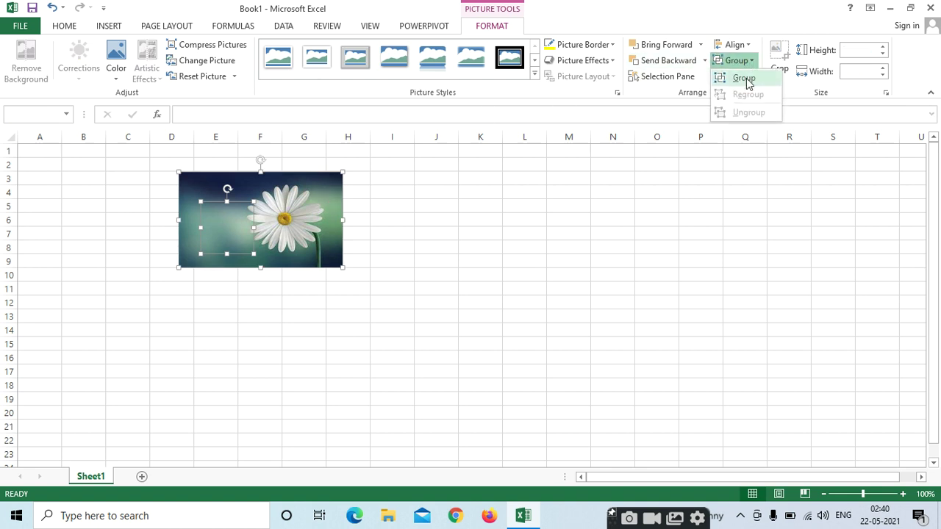
click(744, 77)
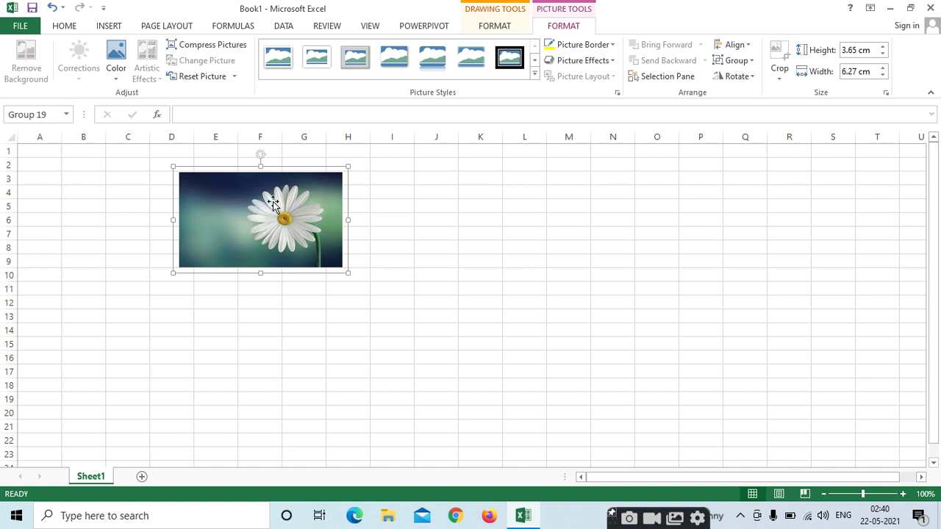
- Put the small circle in front of the rectangle and reposition both around columns I–M
click(219, 217)
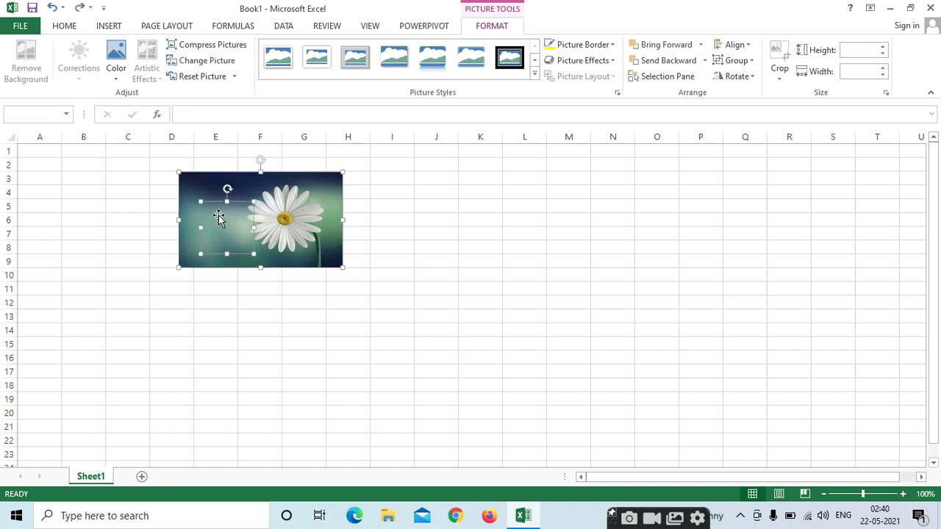
click(701, 45)
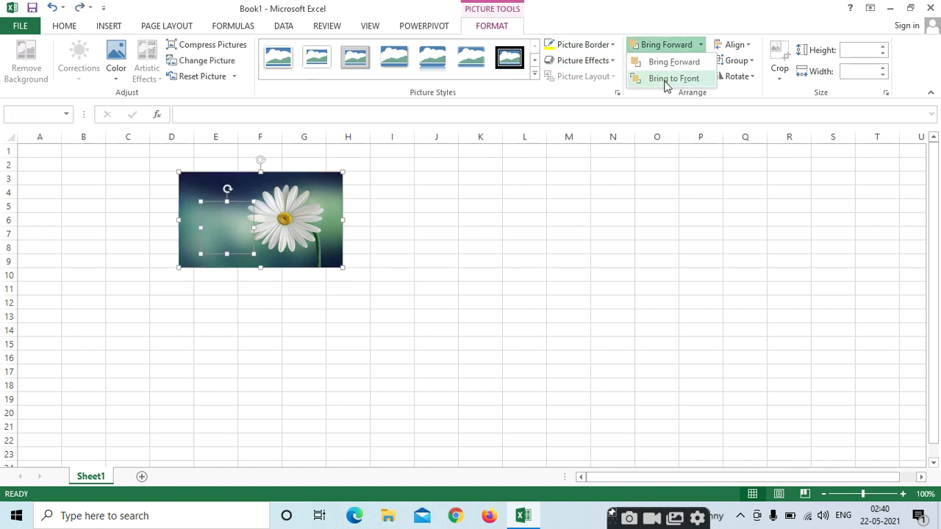
click(667, 83)
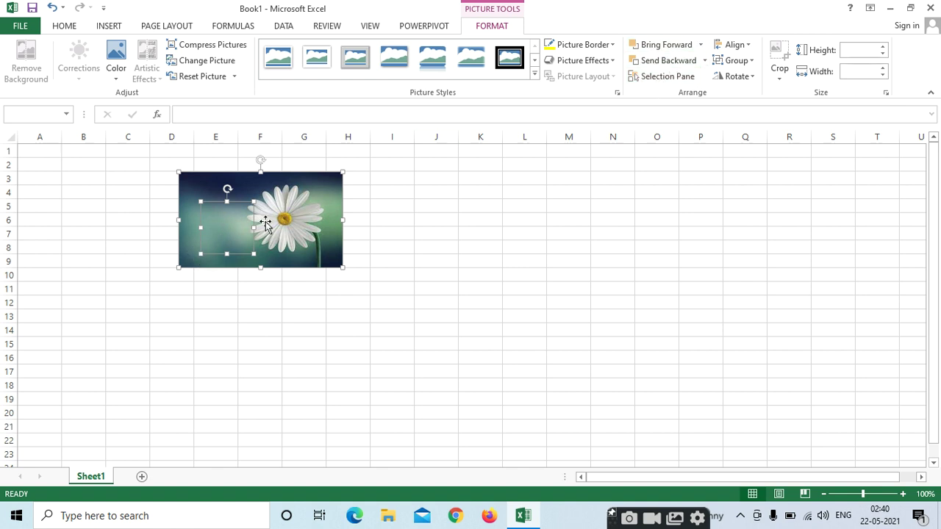
click(391, 208)
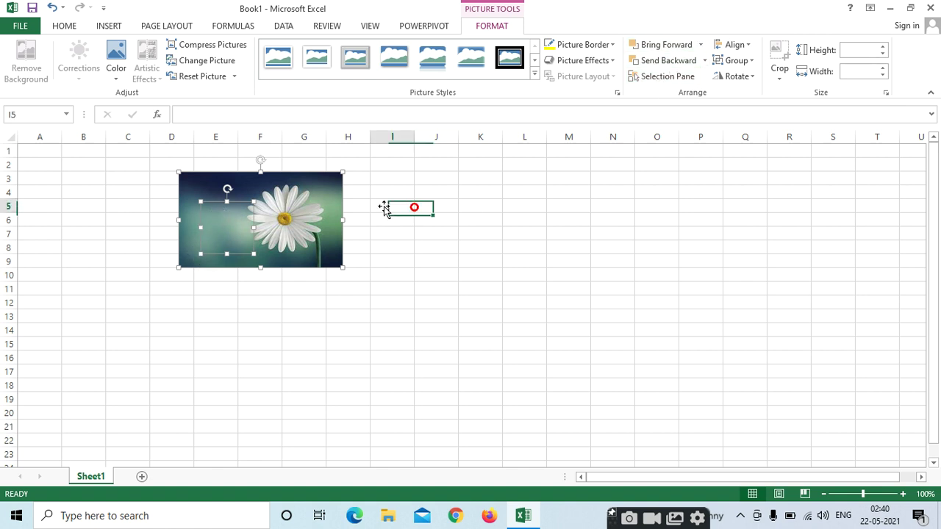
click(225, 222)
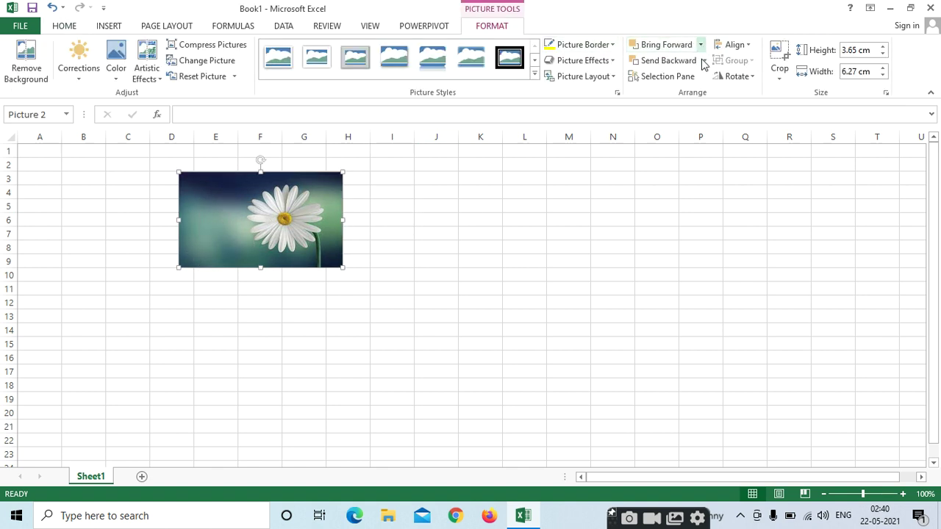
click(694, 61)
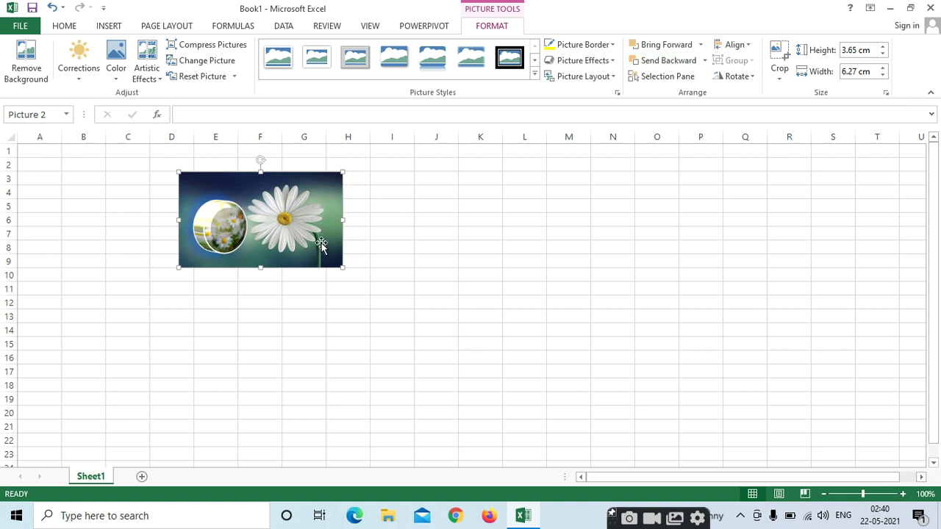
drag(304, 212, 524, 234)
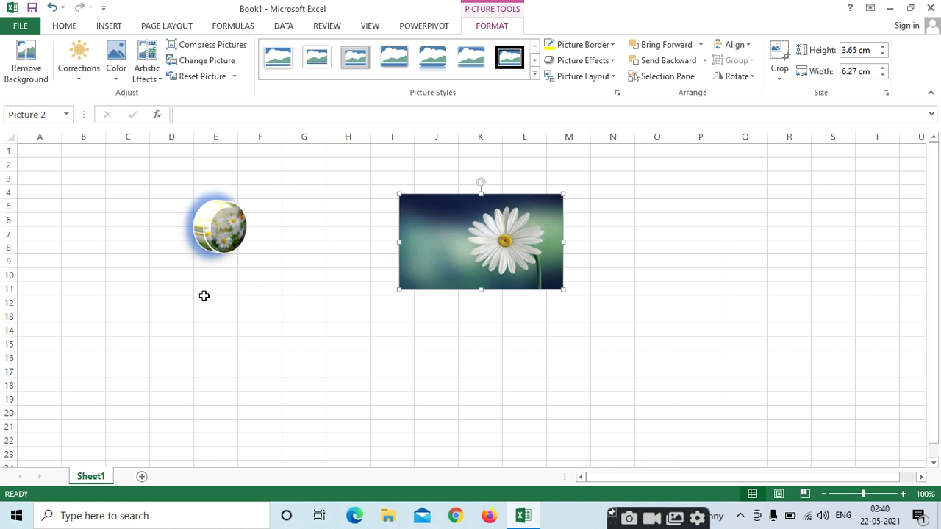
drag(209, 230, 423, 245)
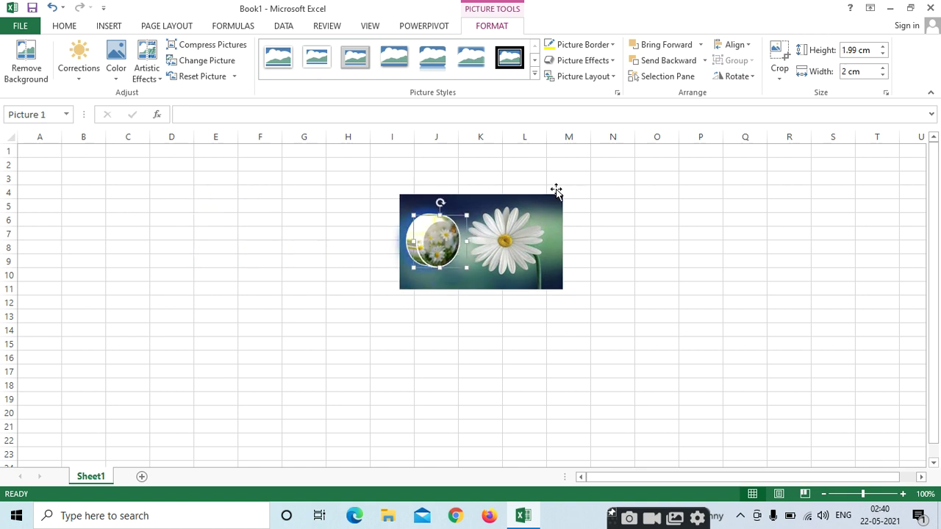
- Select the circle and daisy rectangle together and group them into one object
ctrl+click(549, 212)
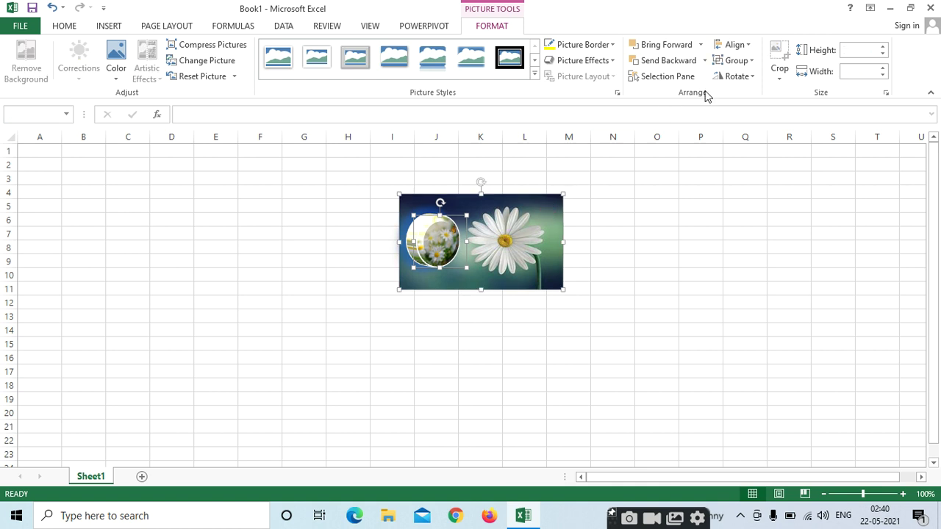
click(738, 60)
click(735, 79)
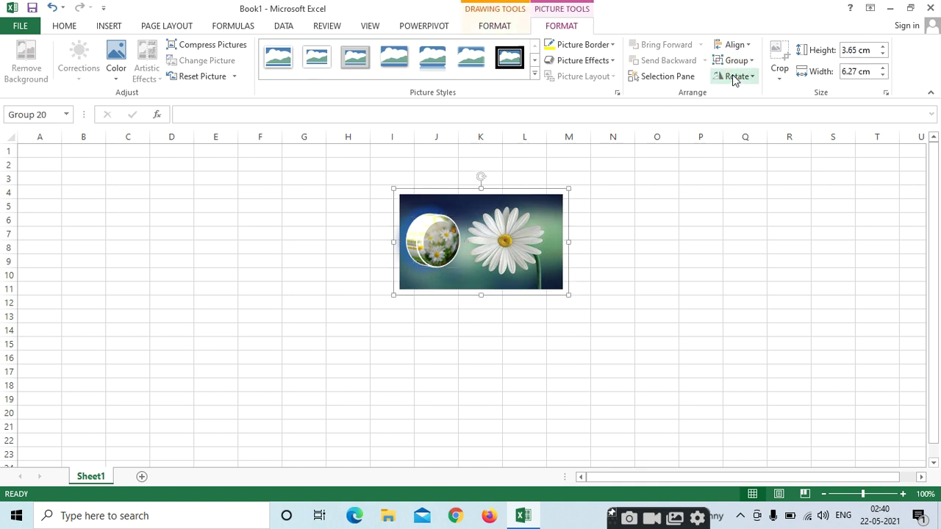
click(421, 386)
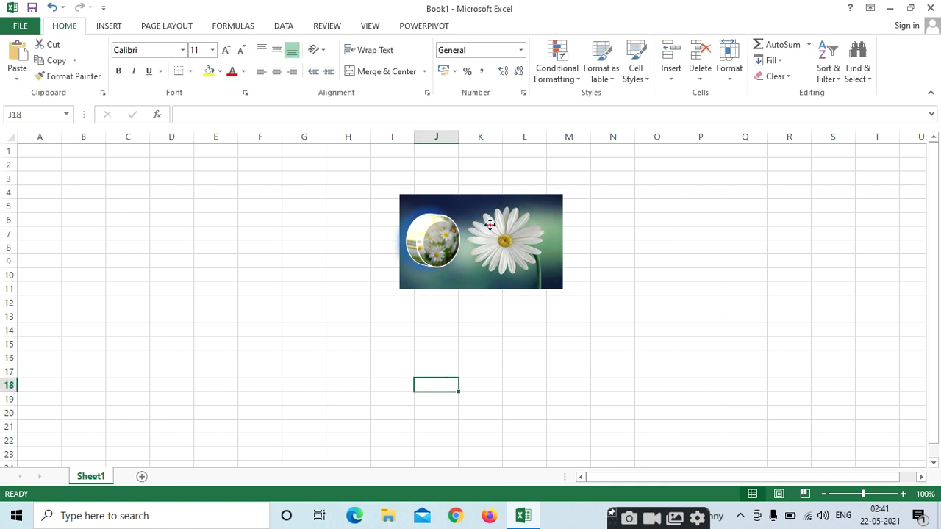
- Drag the grouped daisy pictures left to about columns G–I, rows 4–11
mouse_move(490, 224)
mouse_down()
mouse_move(592, 259)
mouse_move(243, 342)
mouse_up()
mouse_move(312, 363)
mouse_down()
mouse_move(612, 271)
mouse_move(749, 403)
mouse_move(287, 215)
mouse_up()
click(525, 233)
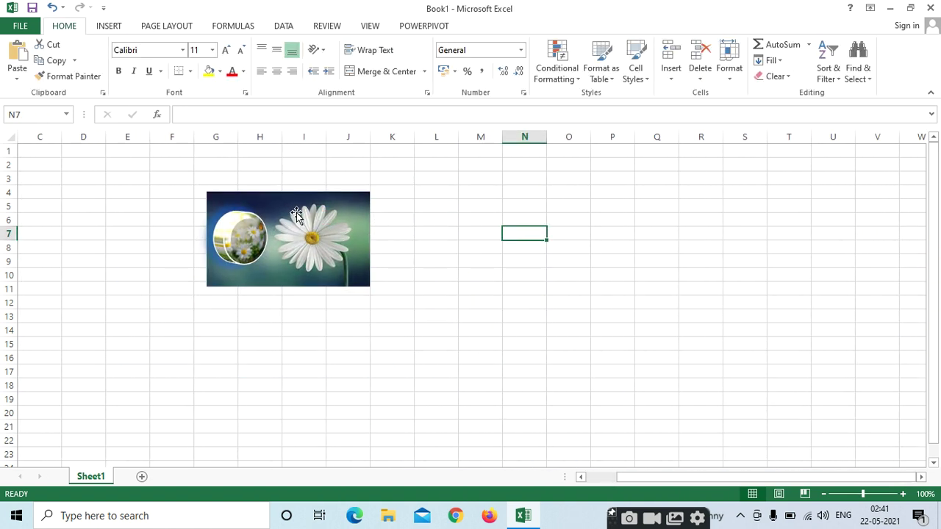
click(296, 213)
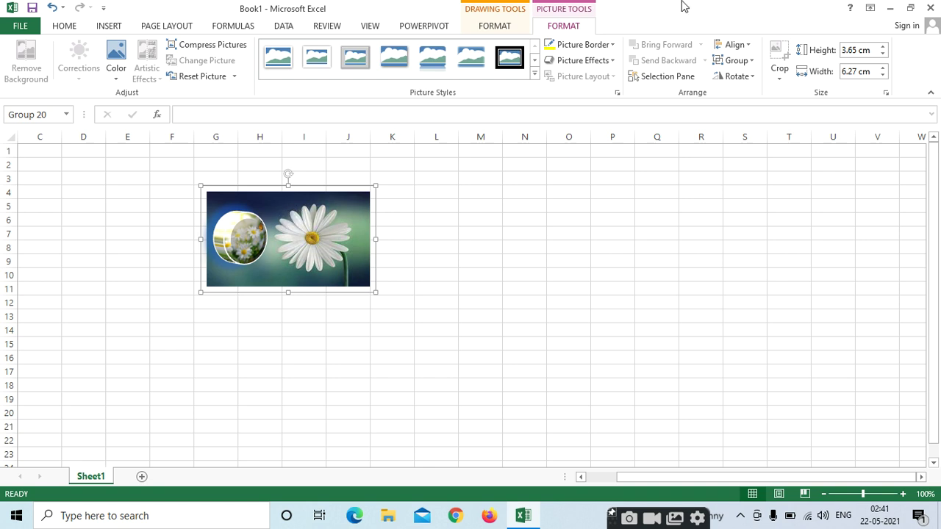
- Ungroup the two pictures and regroup them as Group 21
click(735, 60)
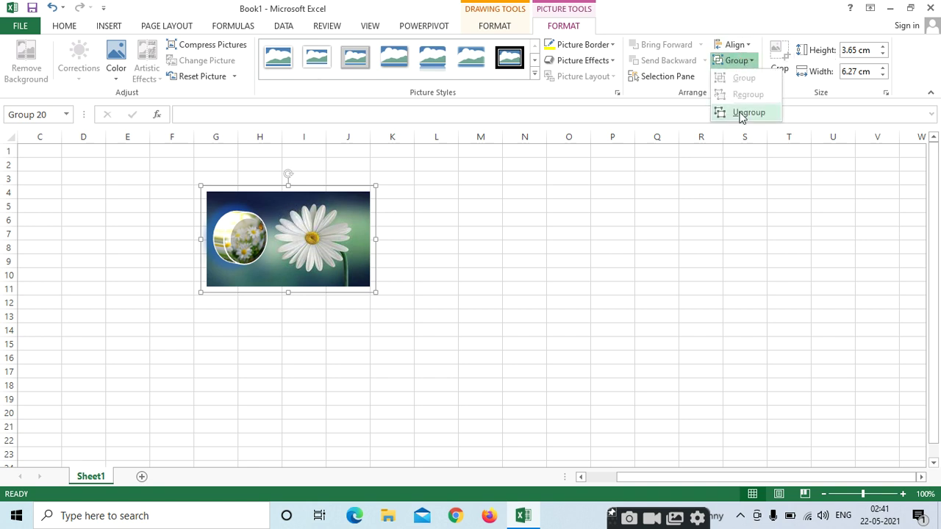
click(740, 114)
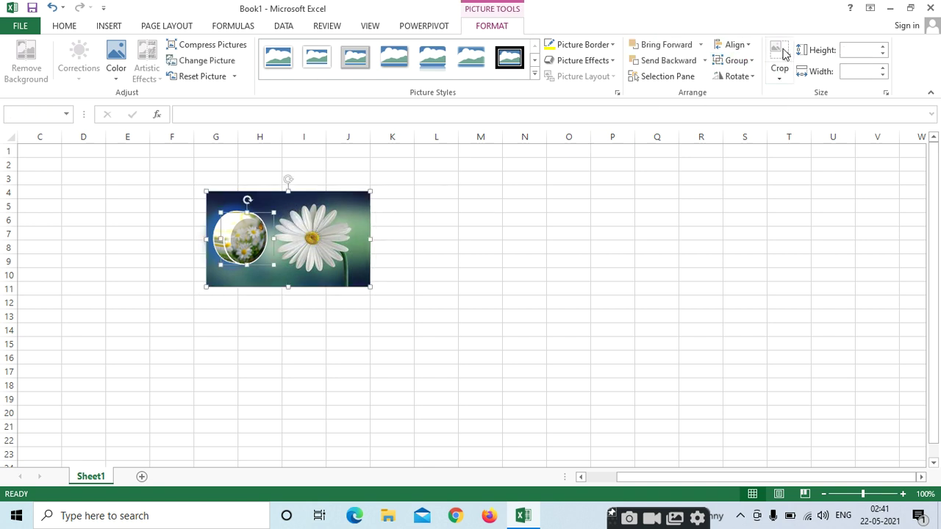
click(739, 60)
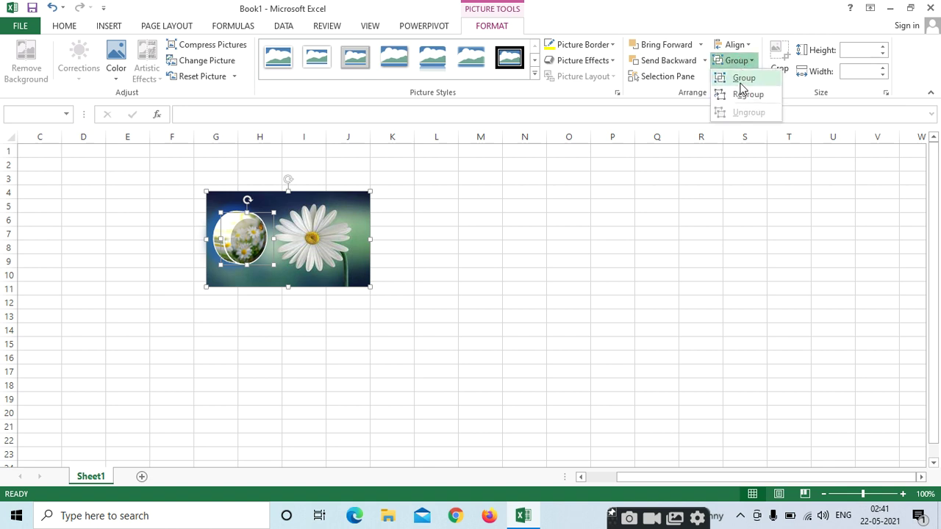
click(741, 80)
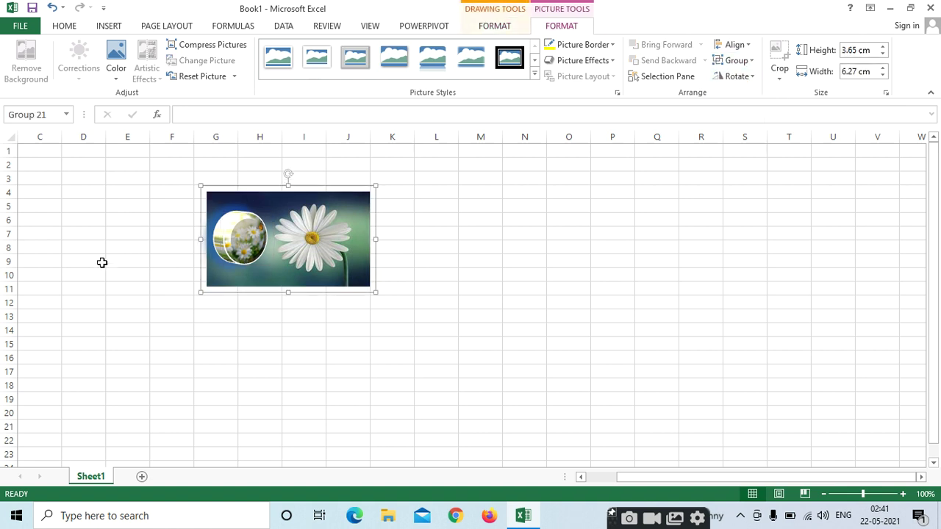
- Drag Group 21's corner outward to 8.73 × 18.13 cm, spanning columns G–Q
click(751, 78)
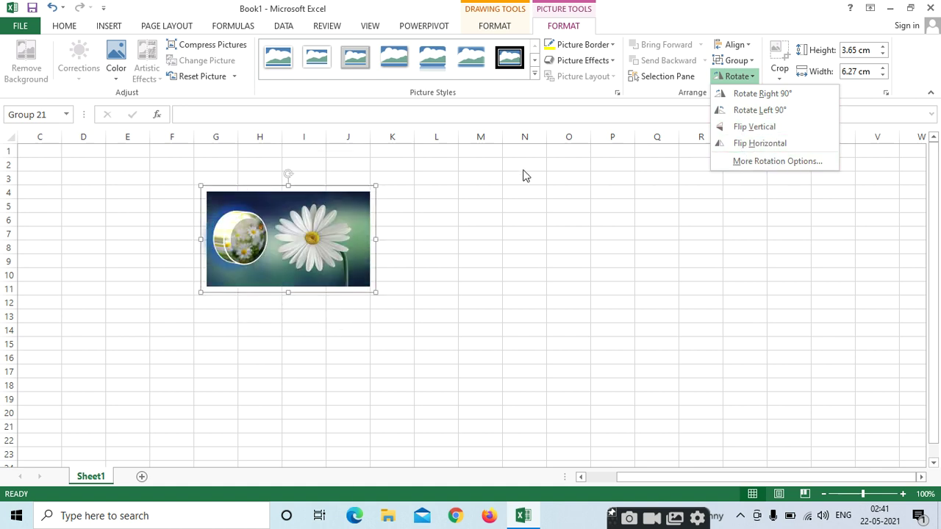
click(372, 294)
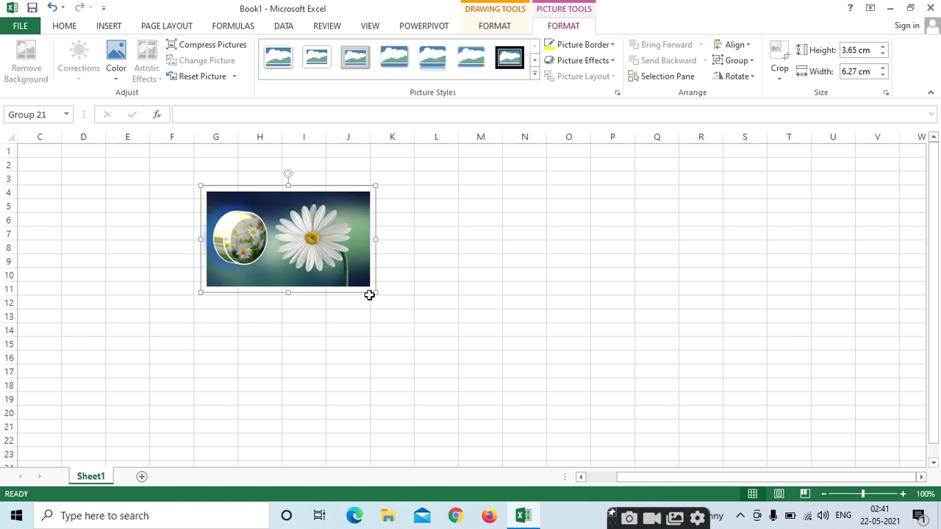
drag(376, 292, 689, 413)
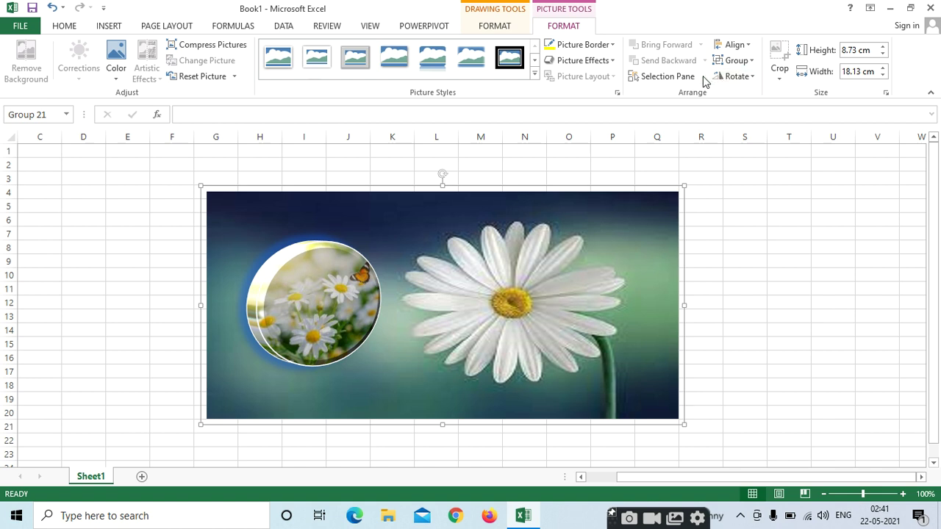
- Crop the right and top edges off the large daisy picture, leaving the group at 8.47 × 16.43 cm
click(583, 261)
click(780, 73)
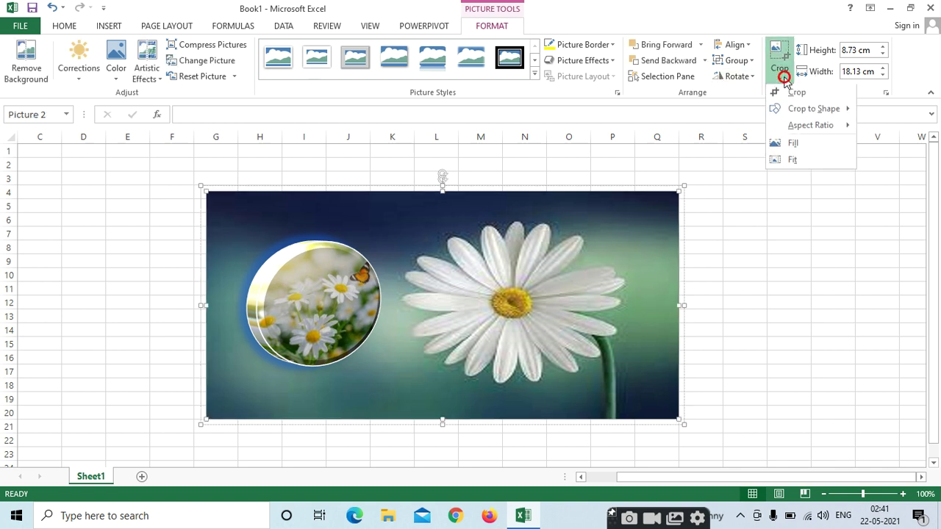
click(794, 94)
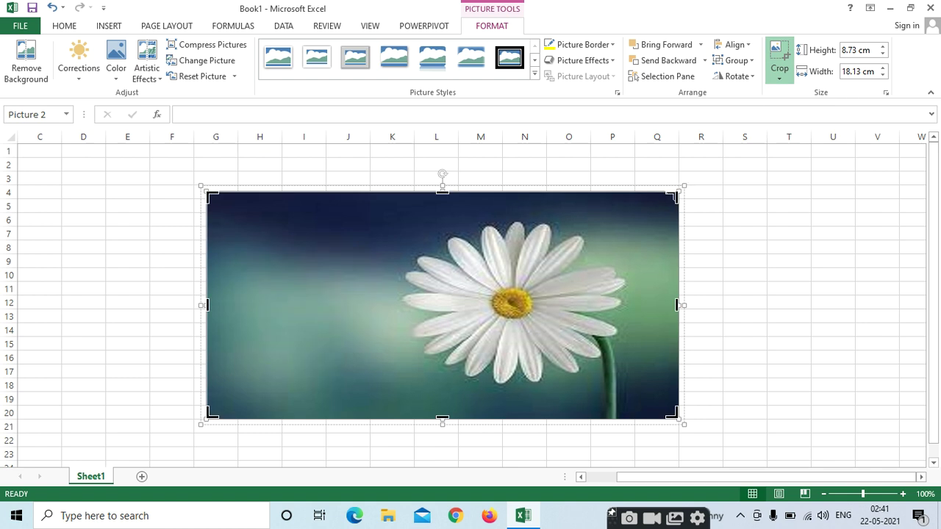
drag(675, 194, 650, 204)
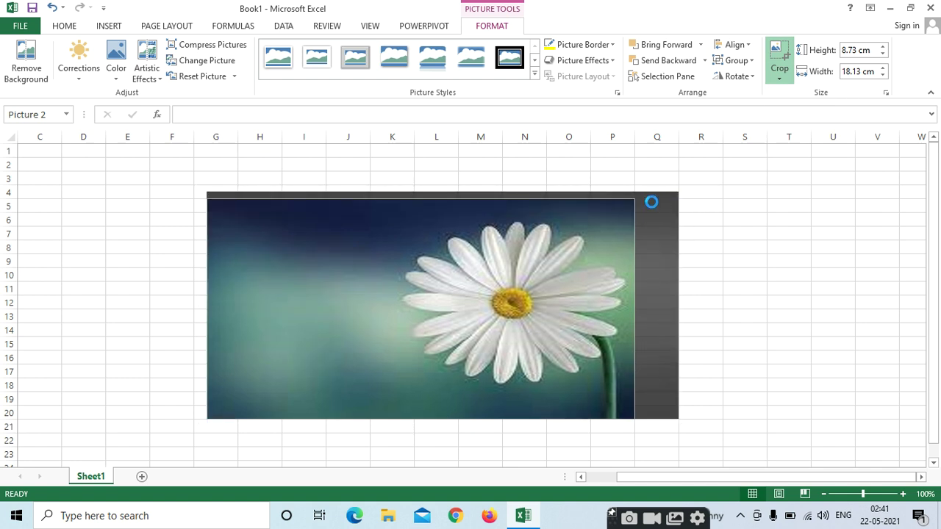
click(795, 208)
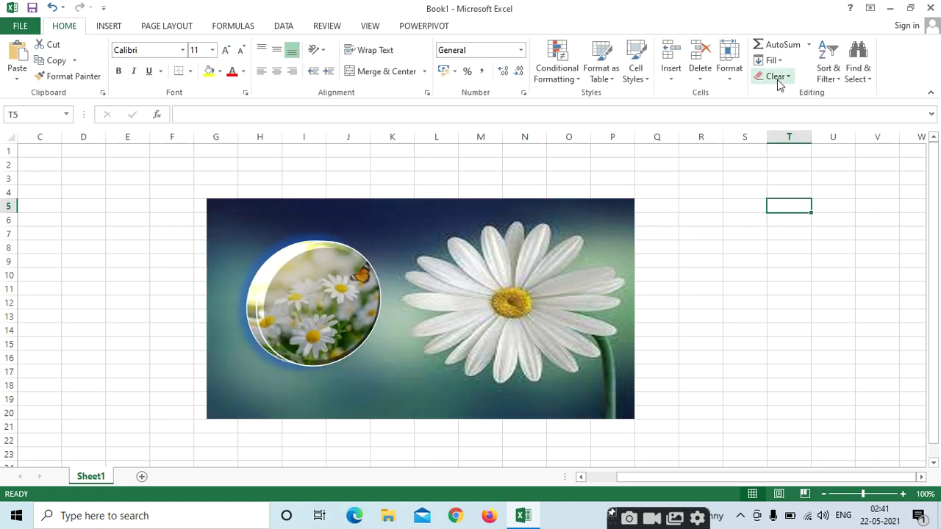
click(513, 300)
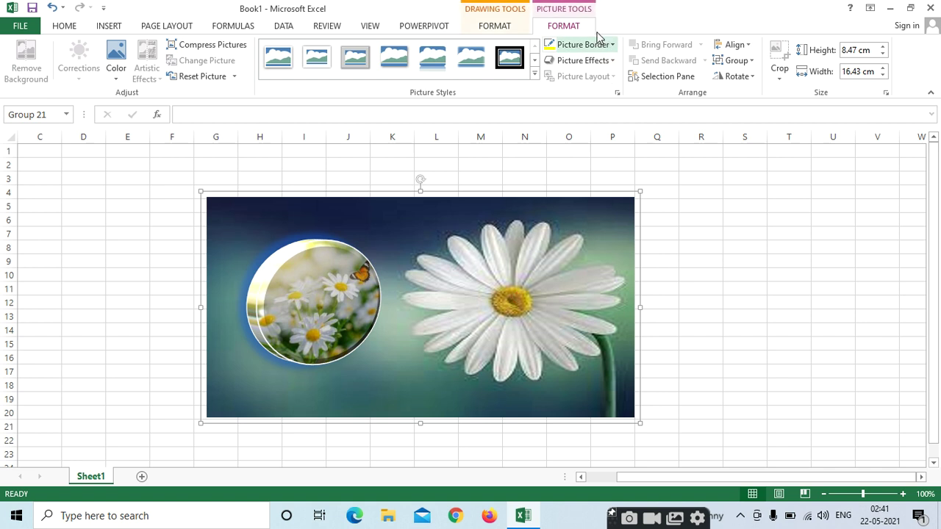
- Try cropping the grouped pictures to a pentagon, a six-point star and then an oval
click(780, 77)
mouse_move(803, 117)
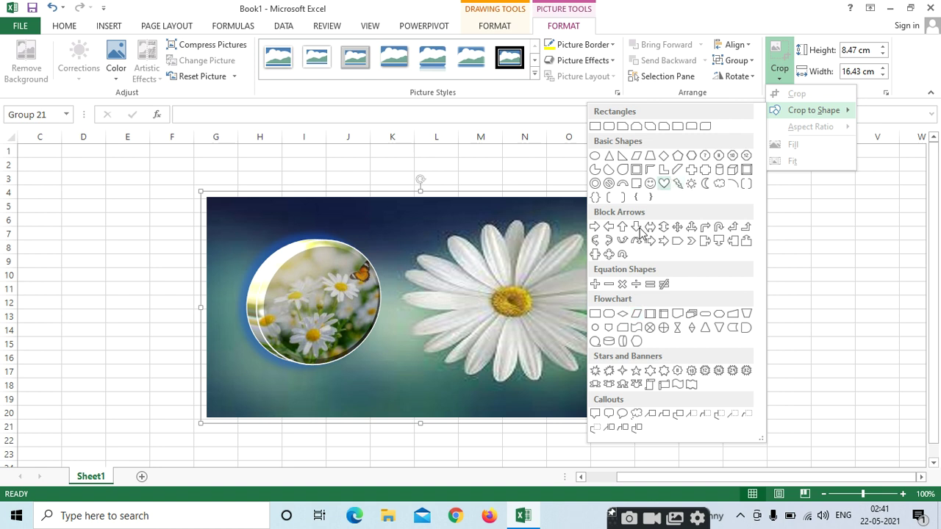
click(677, 158)
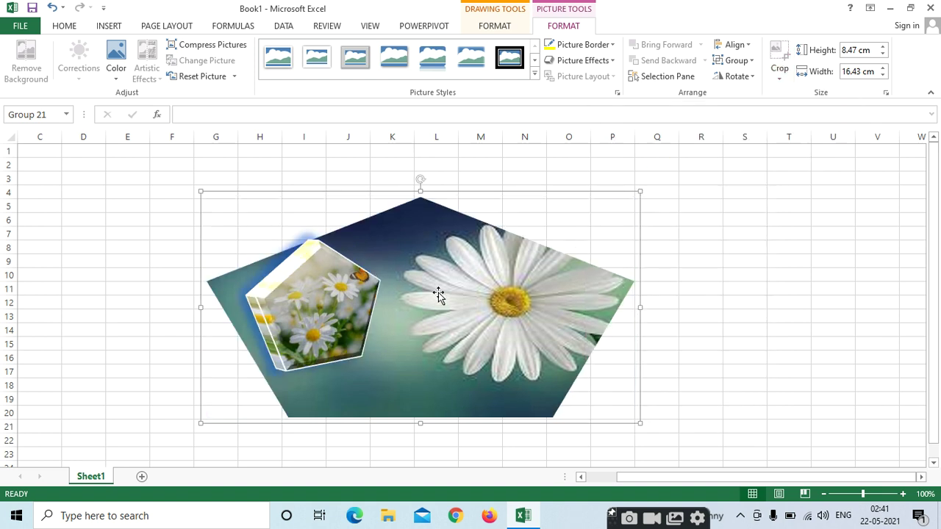
click(780, 80)
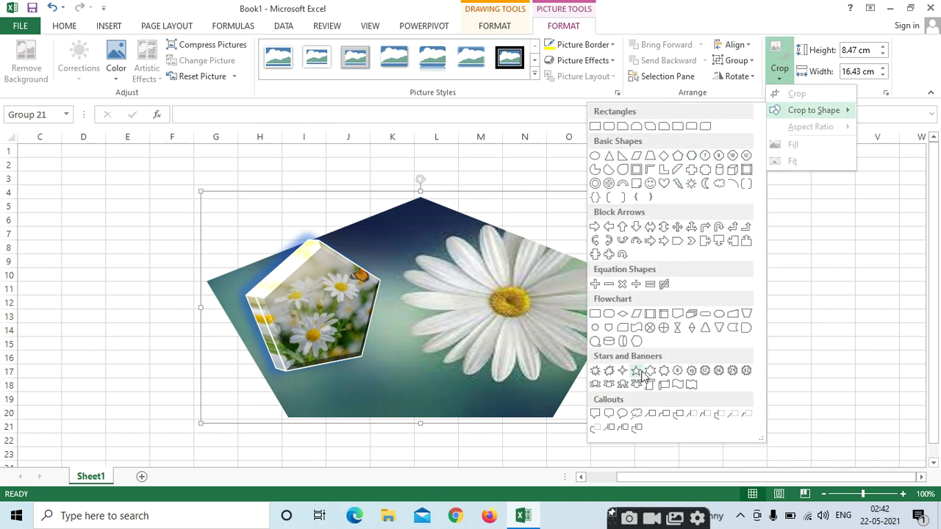
click(650, 371)
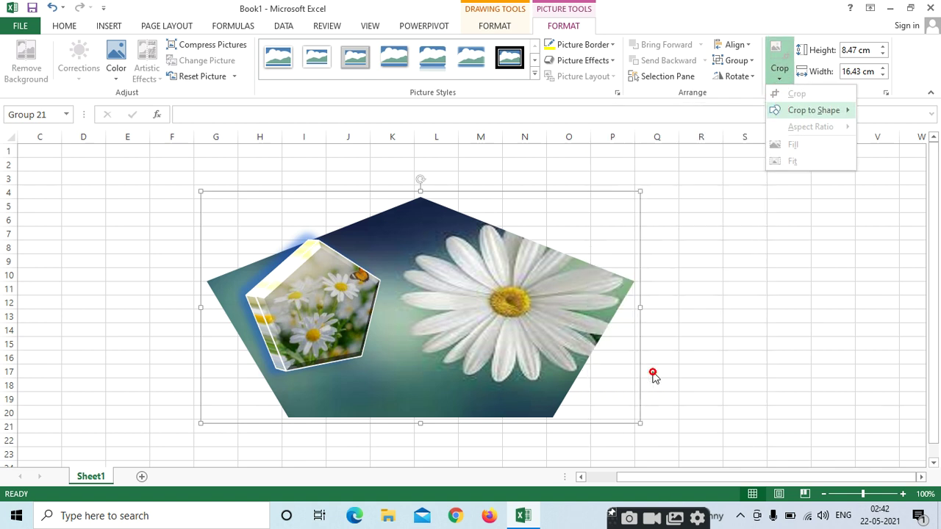
click(780, 74)
mouse_move(804, 109)
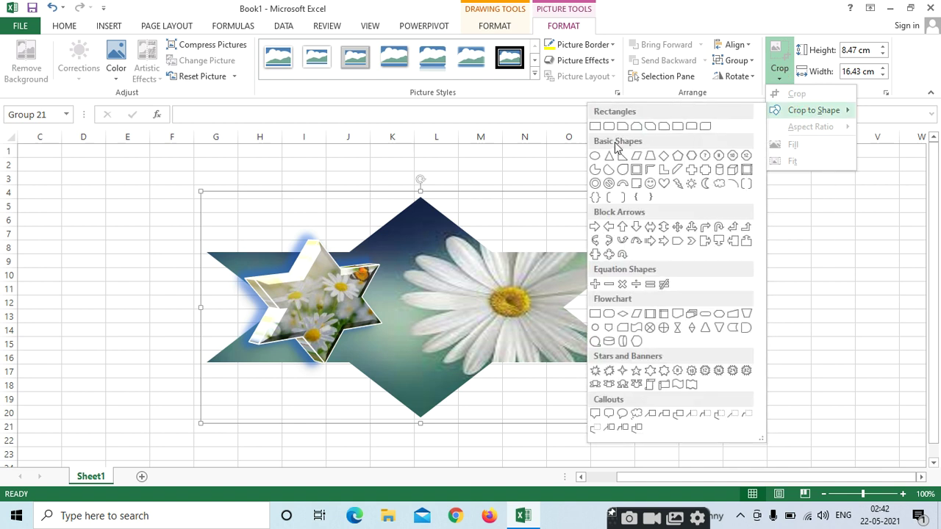
click(595, 156)
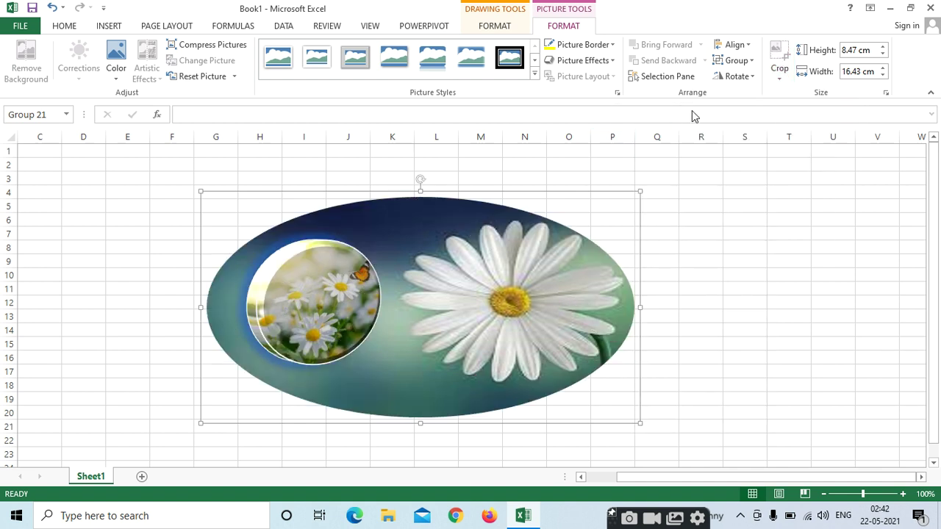
- Crop the grouped pictures to the Flowchart: Magnetic Disk cylinder shape
click(780, 74)
click(798, 110)
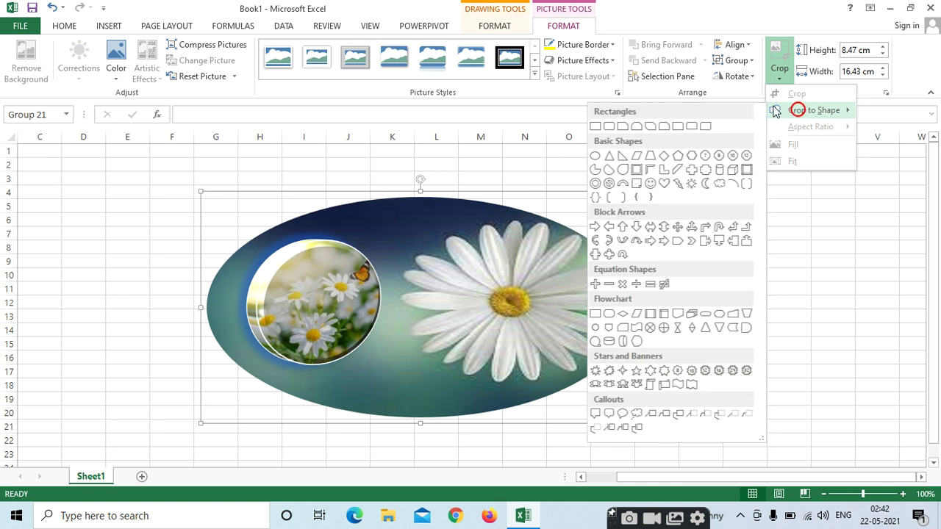
click(636, 179)
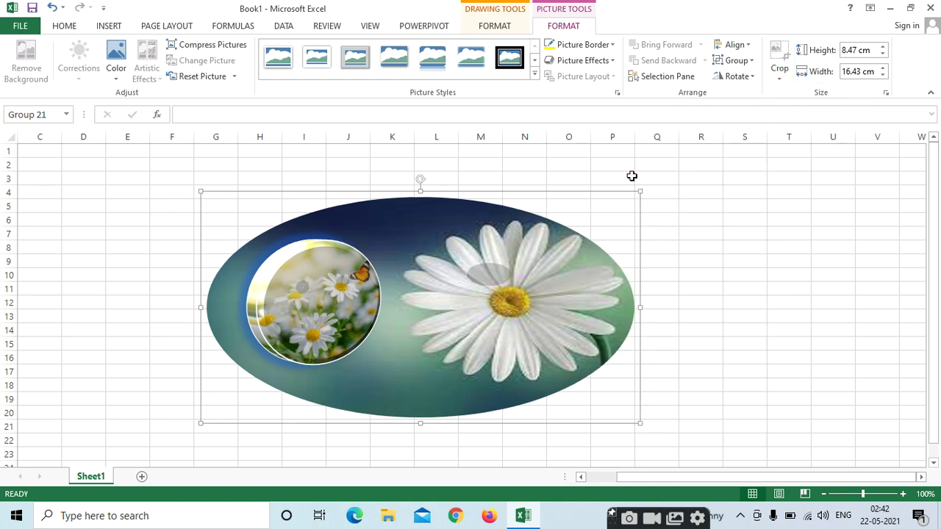
click(780, 71)
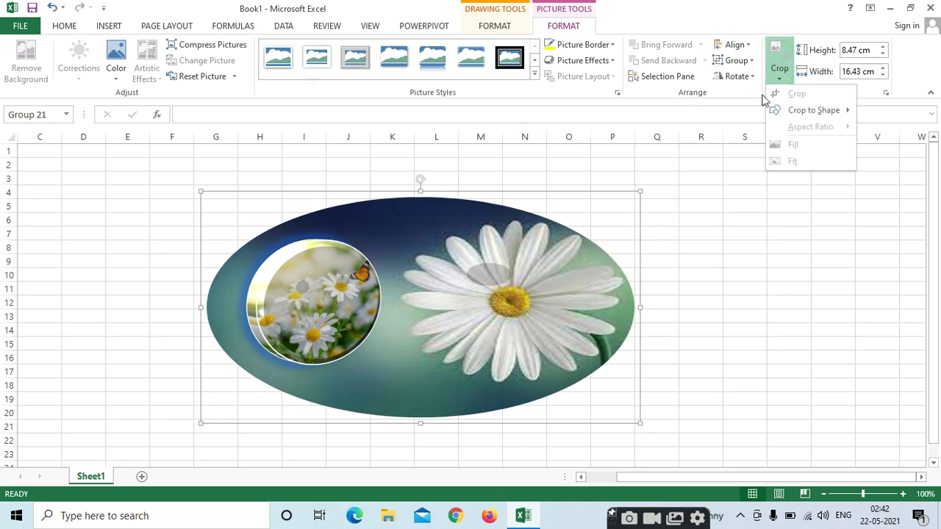
mouse_move(784, 117)
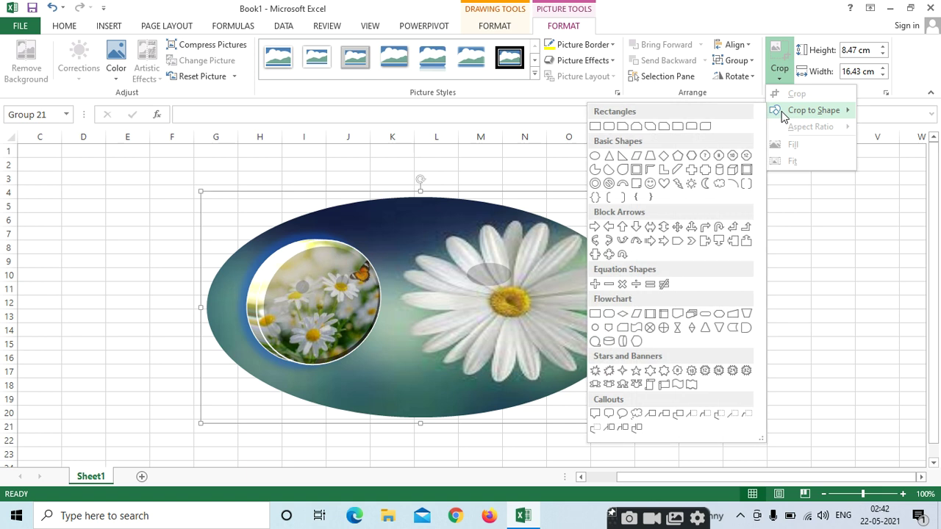
click(609, 341)
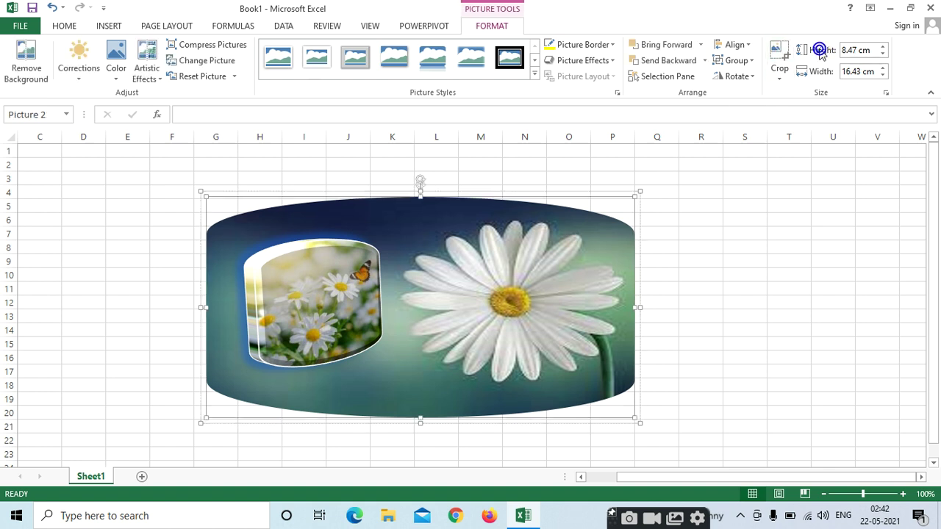
- Raise the daisy picture's height to 9.8 cm and stretch it to 21.51 cm wide
click(883, 47)
click(884, 46)
click(884, 47)
click(884, 47)
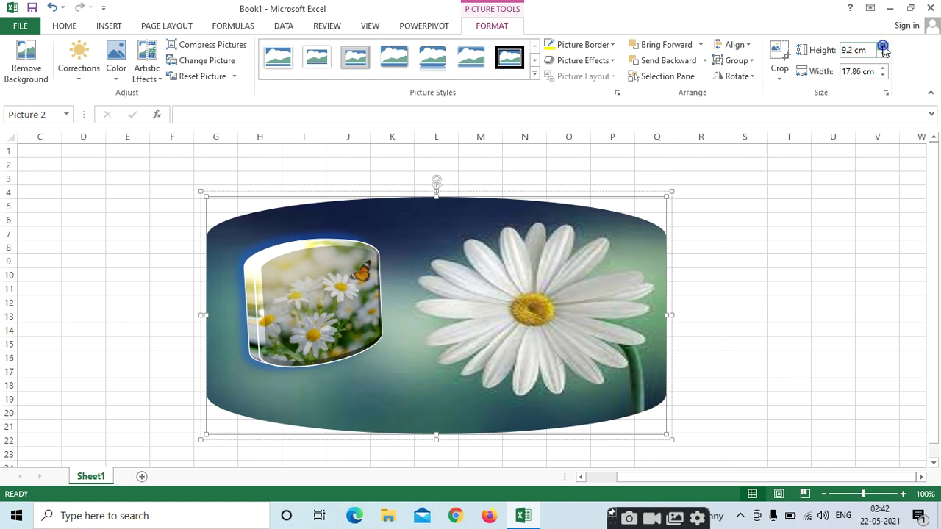
click(884, 46)
click(884, 46)
click(883, 46)
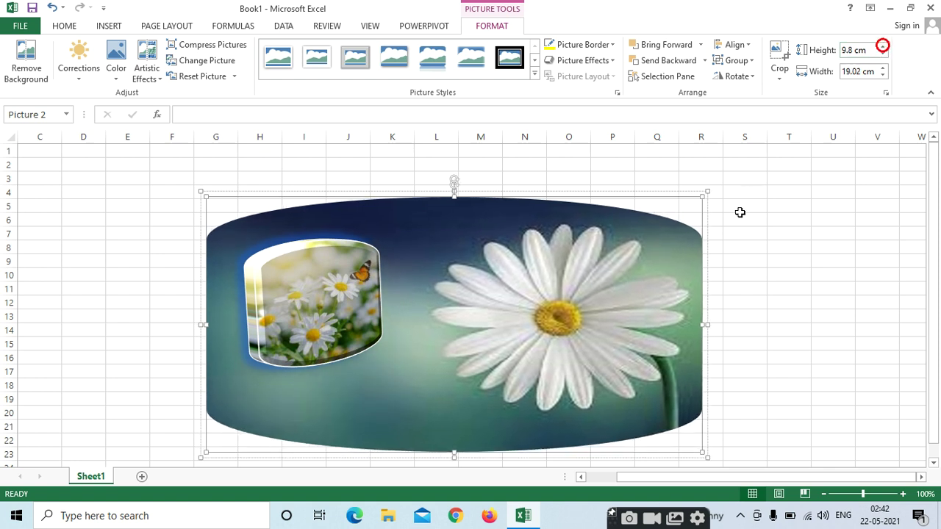
drag(703, 325, 769, 325)
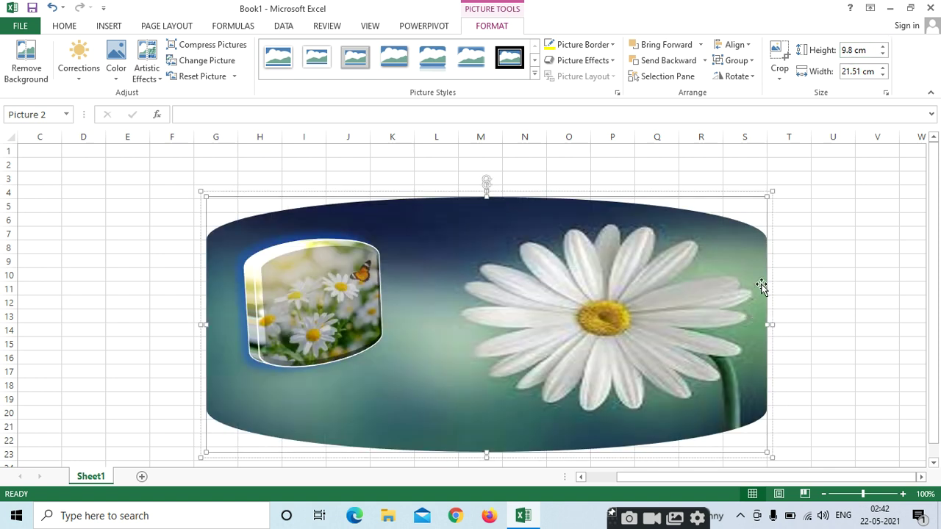
- Fine-tune the daisy picture's size to 9 × 19.76 cm, keeping its proportions
click(883, 76)
click(884, 76)
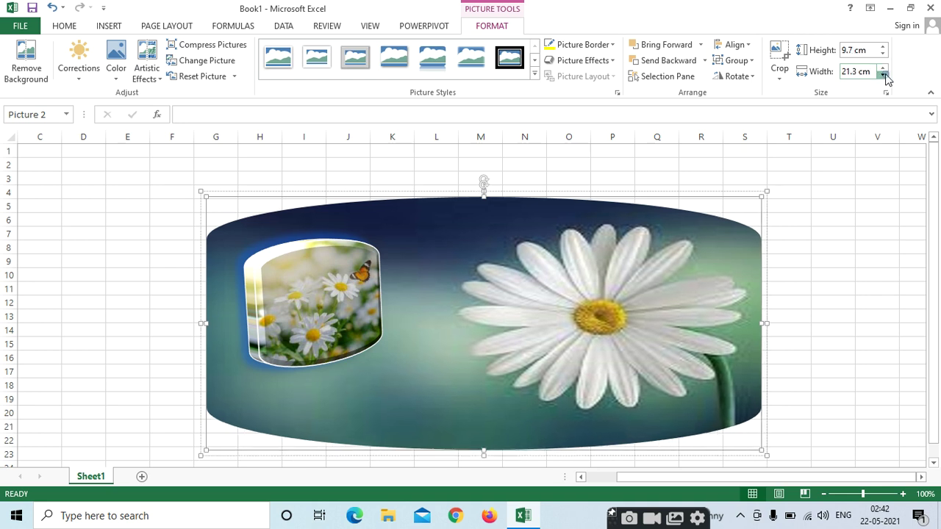
click(884, 76)
click(884, 76)
click(884, 76)
click(884, 76)
click(885, 76)
click(885, 76)
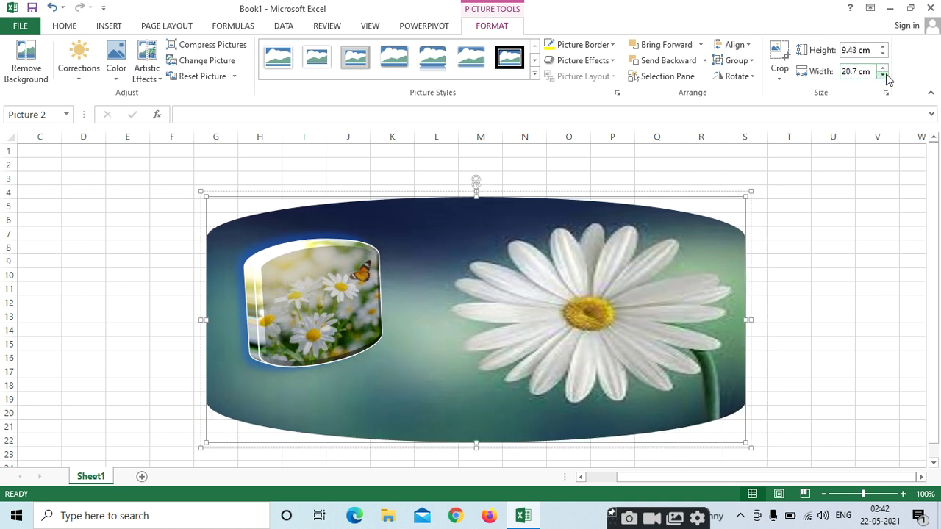
click(884, 76)
click(885, 76)
click(884, 76)
click(885, 76)
click(884, 75)
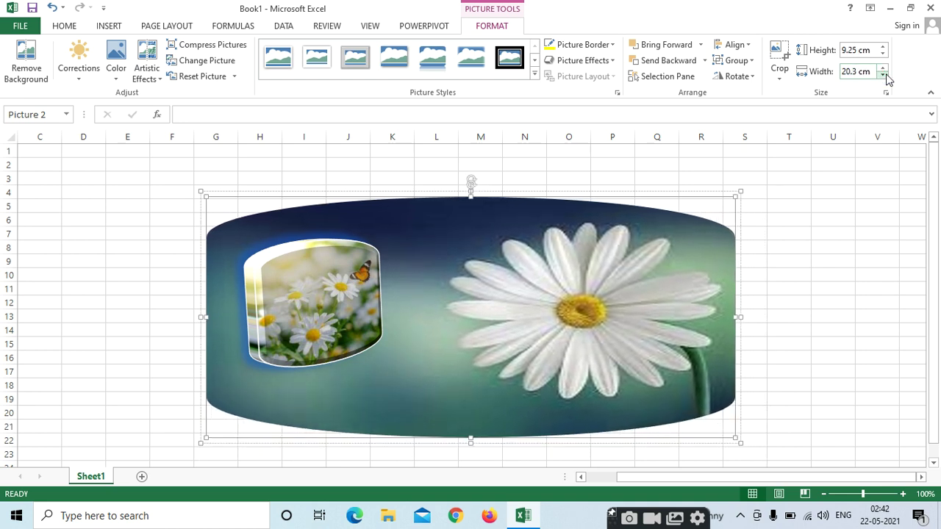
click(884, 75)
click(884, 75)
click(880, 68)
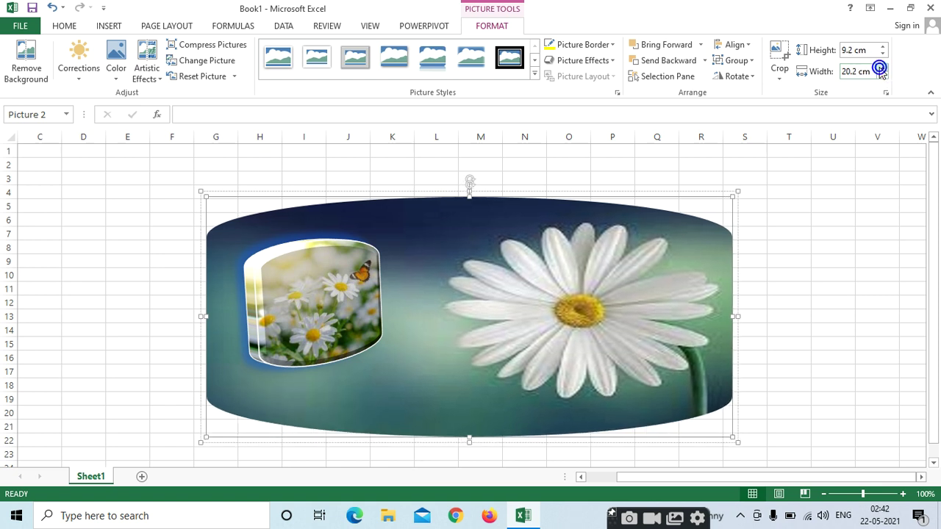
click(880, 68)
click(880, 67)
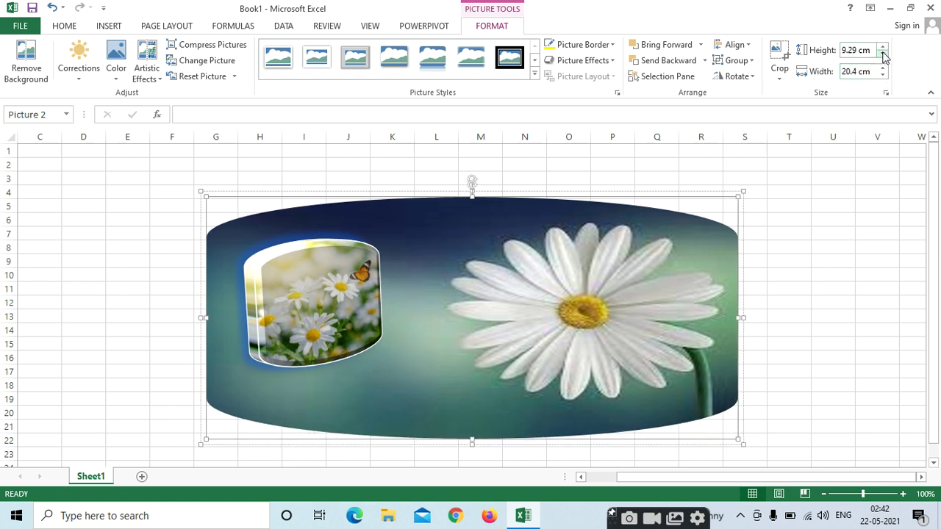
click(883, 54)
click(883, 54)
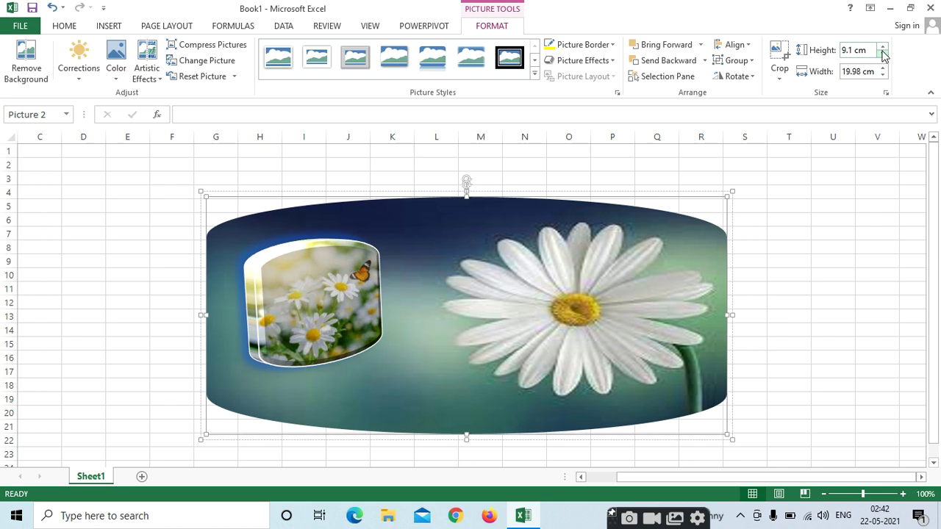
click(883, 55)
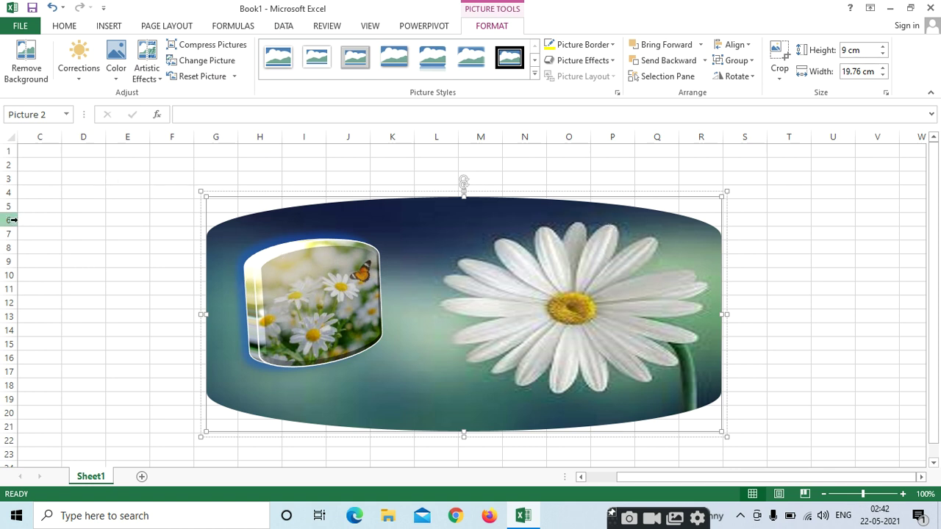
click(68, 210)
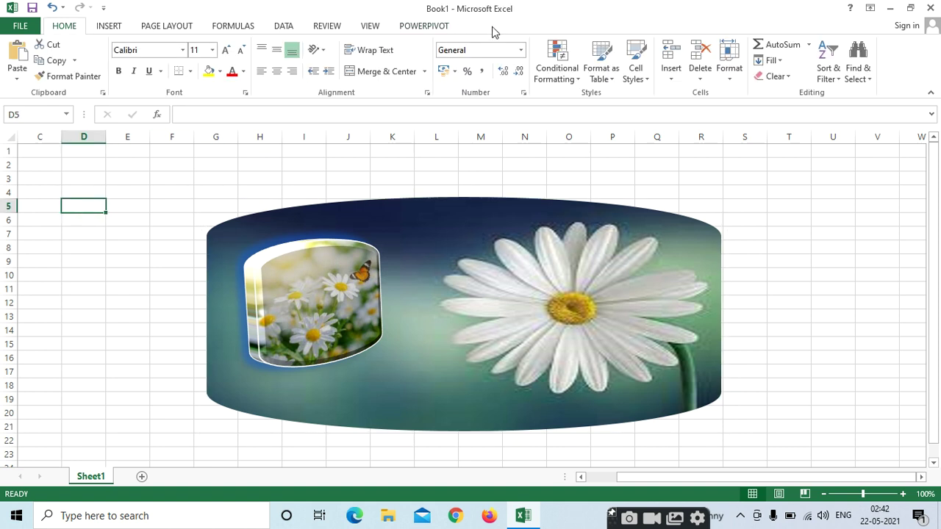
- Select Group 21, the 9 × 19.76 cm daisy composition
click(436, 233)
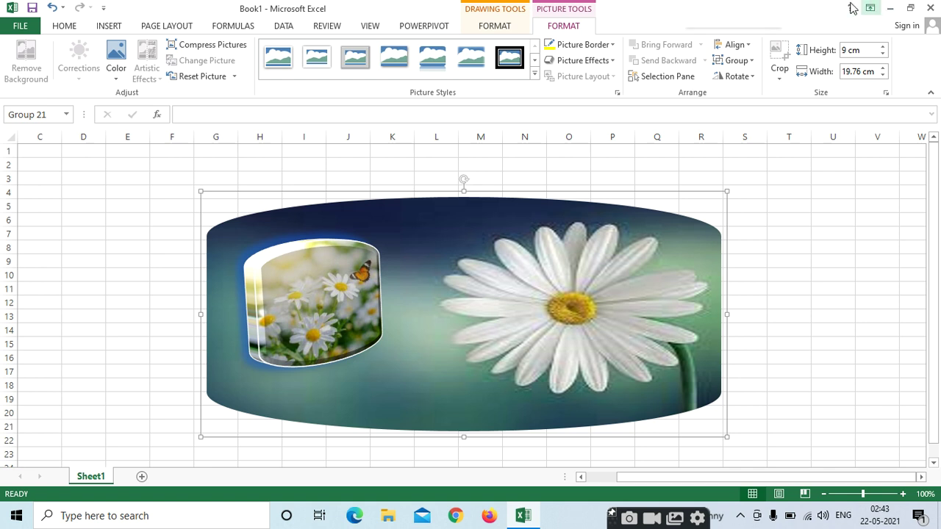
- Ungroup the composition and move the small framed picture out to the left
click(737, 60)
click(738, 112)
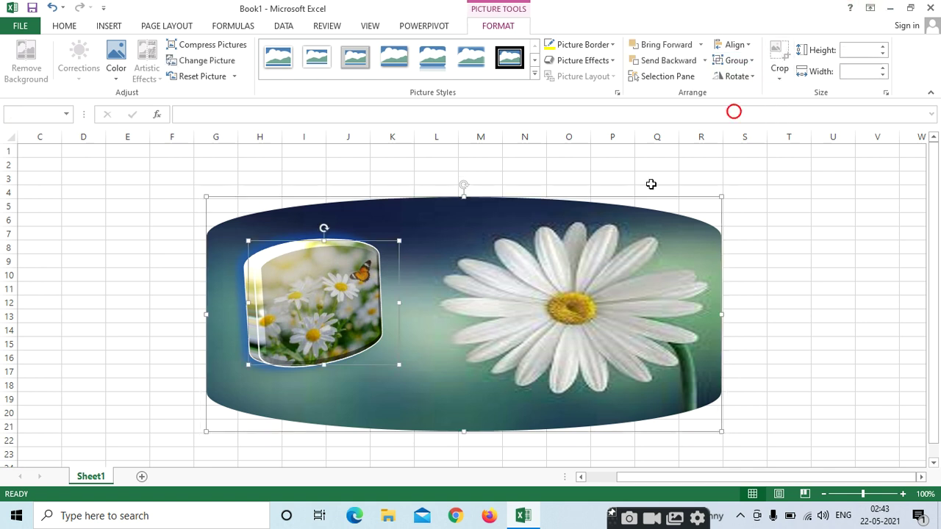
click(858, 194)
drag(314, 309, 84, 294)
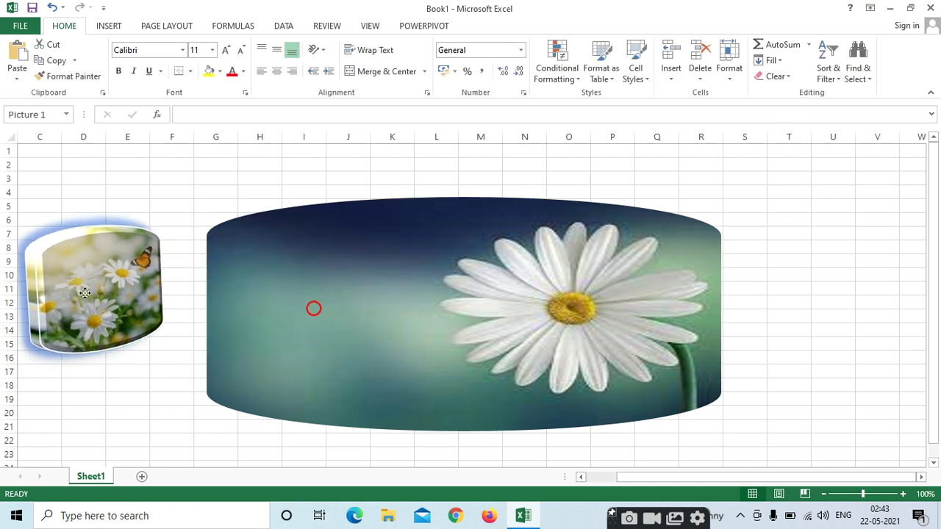
- Shrink the large daisy picture to 17.6 cm wide (8.02 × 17.6 cm)
click(445, 261)
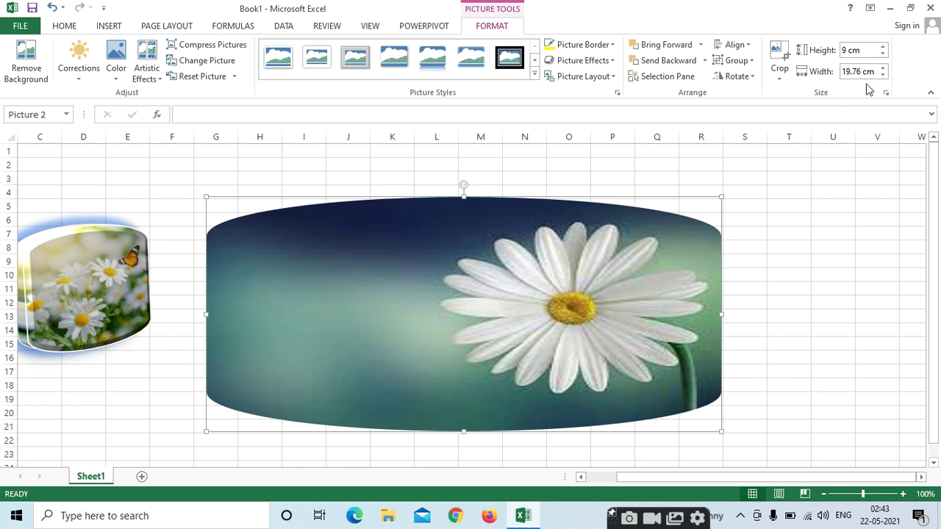
click(884, 76)
click(884, 75)
click(884, 76)
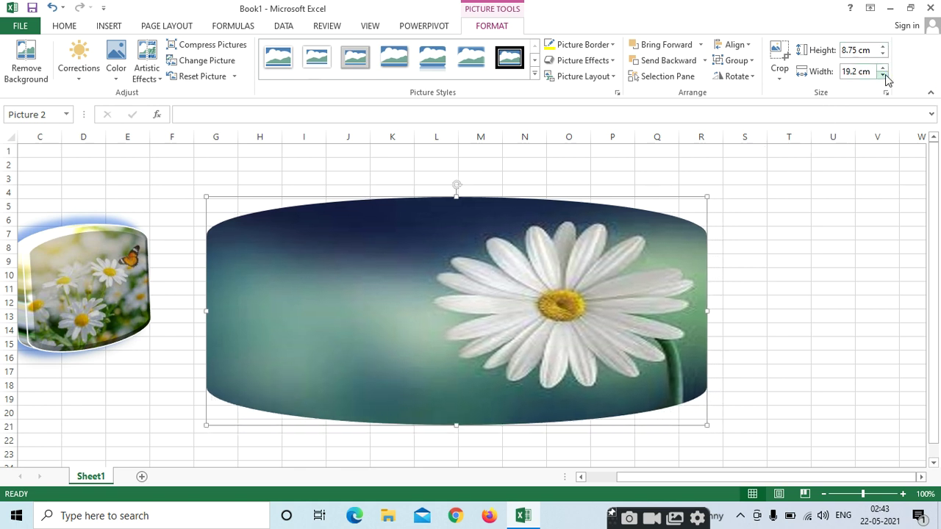
click(885, 75)
click(884, 76)
click(884, 76)
click(884, 75)
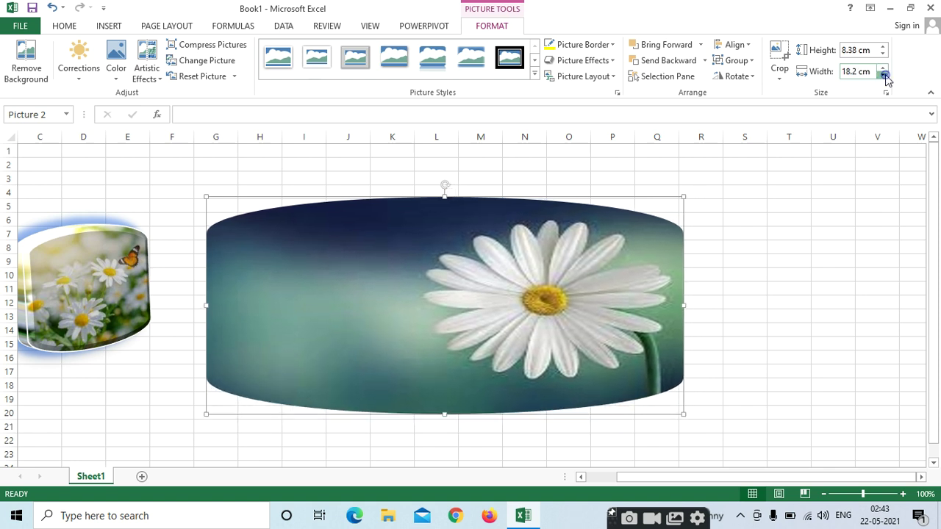
click(883, 76)
click(884, 75)
click(884, 76)
click(884, 76)
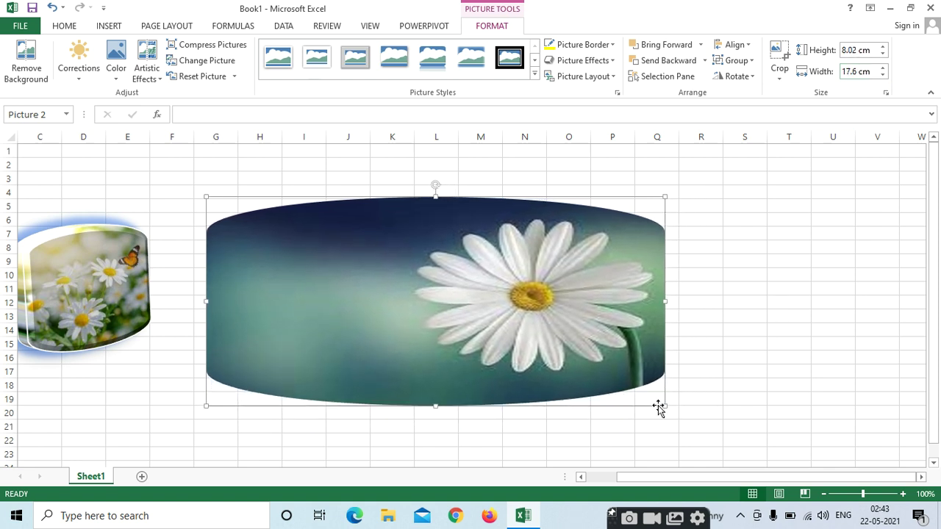
- Resize the daisy picture to 15.1 cm wide and place the small framed picture on its left side
drag(665, 406, 546, 357)
drag(508, 344, 509, 339)
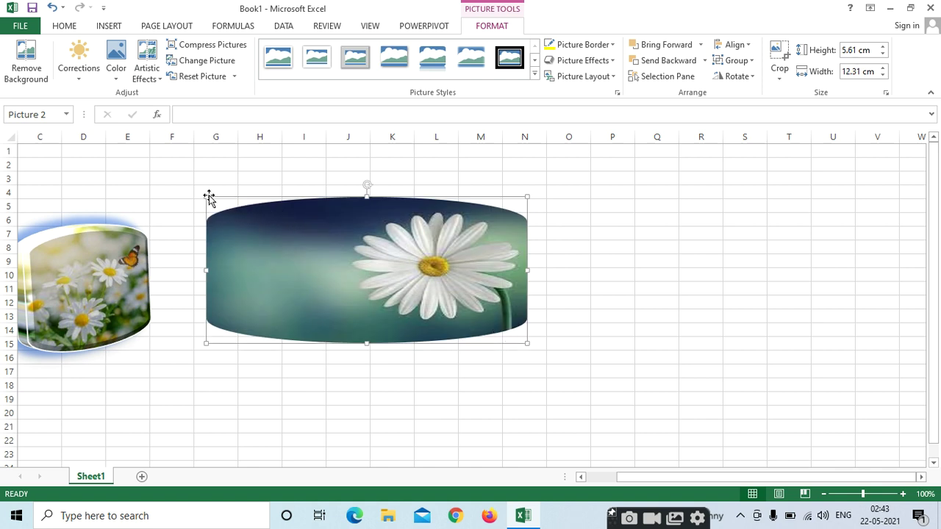
drag(209, 197, 135, 164)
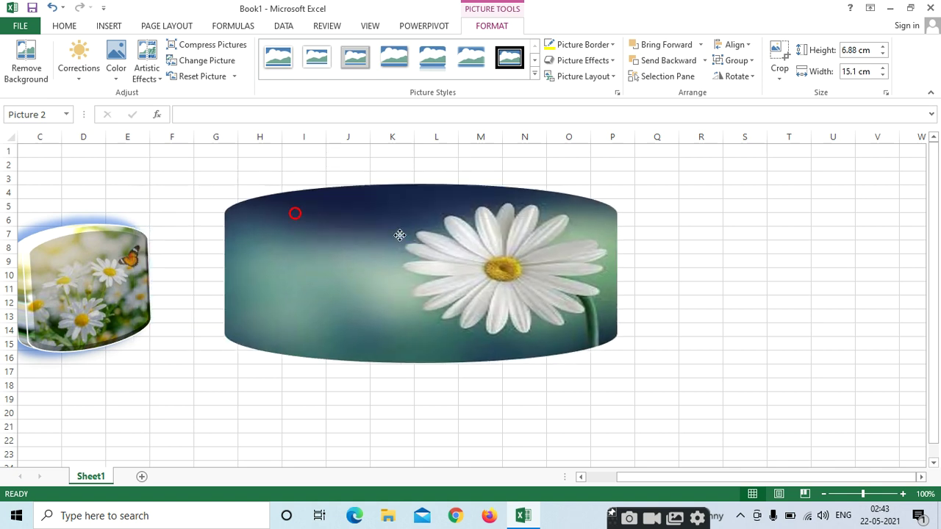
drag(304, 210, 500, 216)
drag(42, 311, 185, 261)
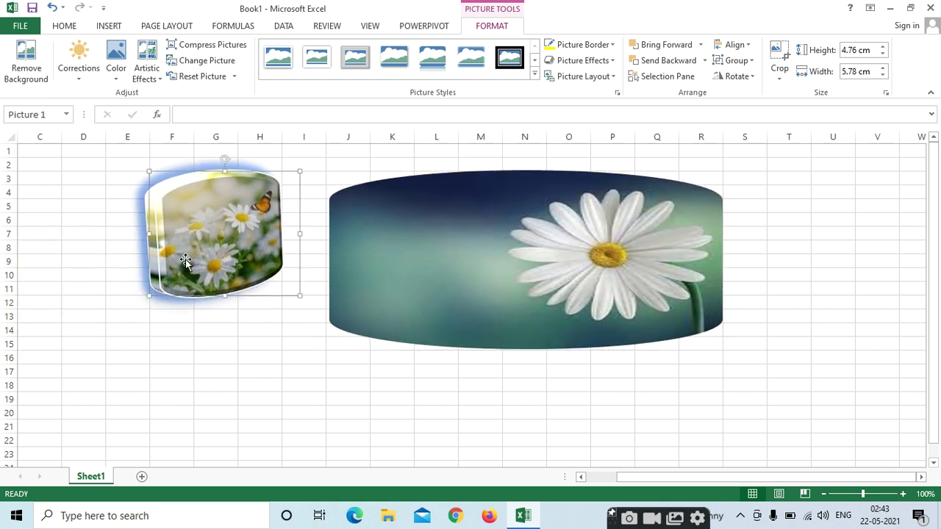
mouse_move(513, 254)
mouse_down()
mouse_move(539, 244)
mouse_move(451, 233)
mouse_up()
drag(178, 243, 398, 245)
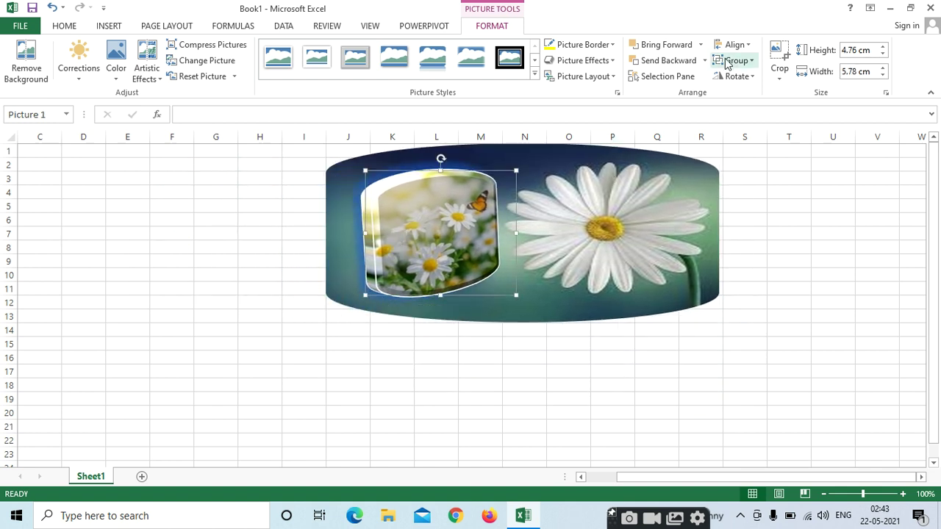
- Regroup the two pictures into Group 22 at 6.88 × 15.1 cm
click(736, 60)
click(748, 95)
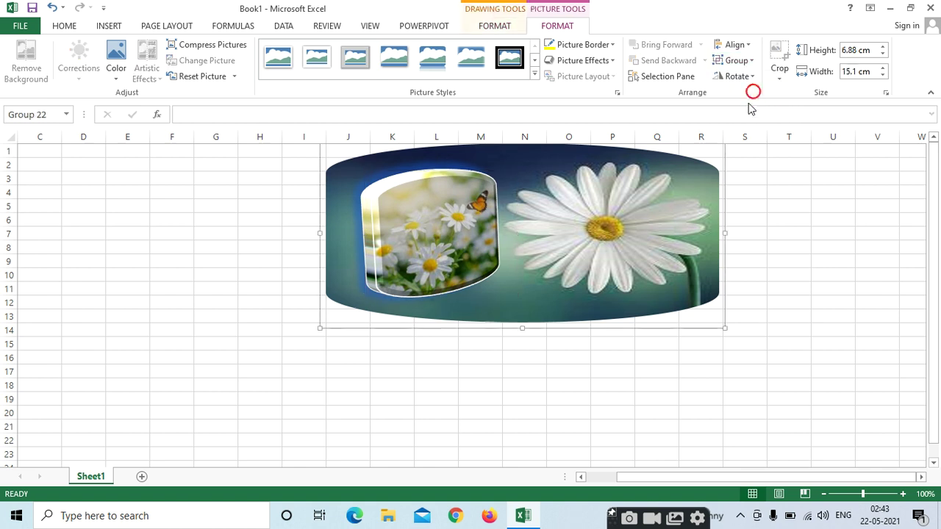
click(808, 211)
click(512, 252)
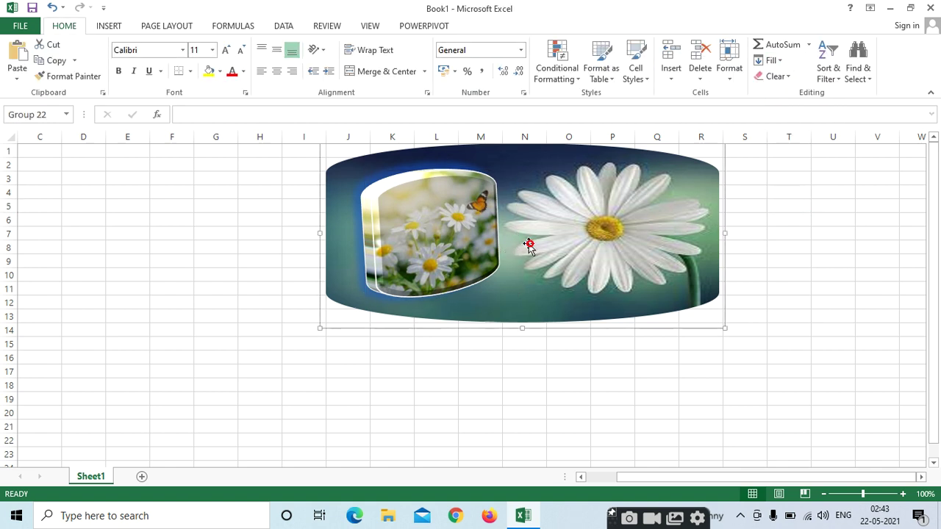
click(114, 28)
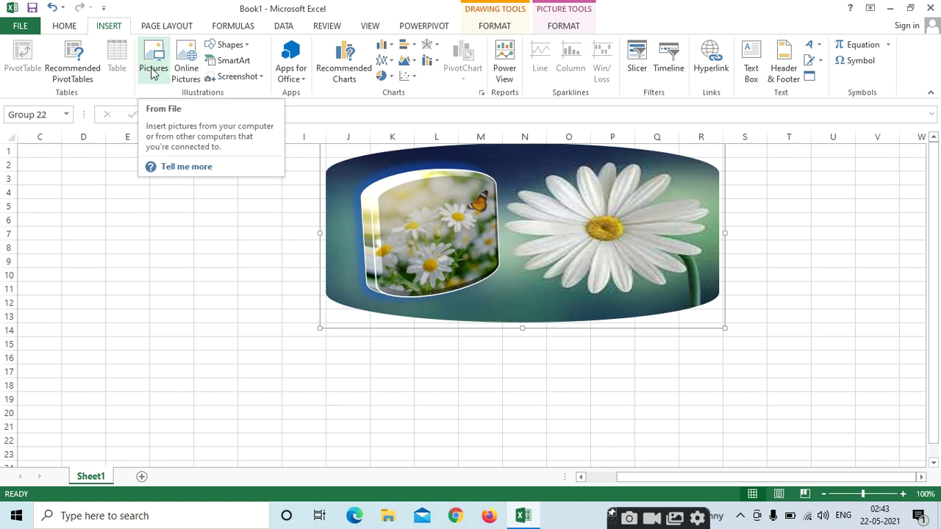
- Insert a teddy bear photo from a Bing online picture search and move it left onto the sheet
click(186, 69)
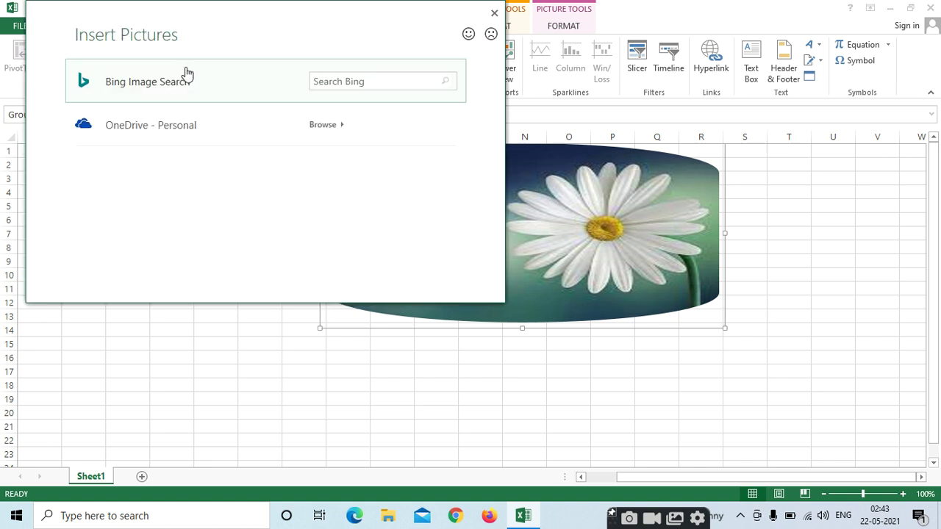
click(367, 82)
text(teady bears)
key(Return)
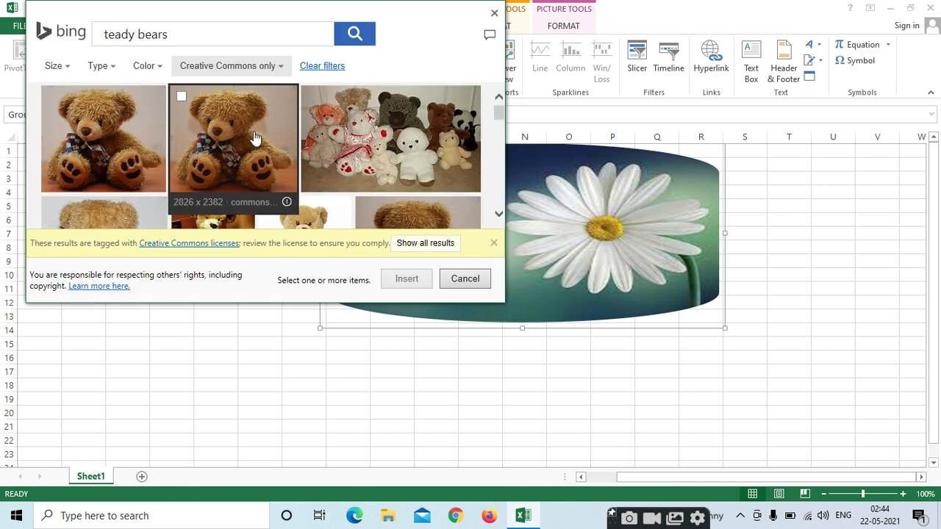
click(255, 140)
click(409, 283)
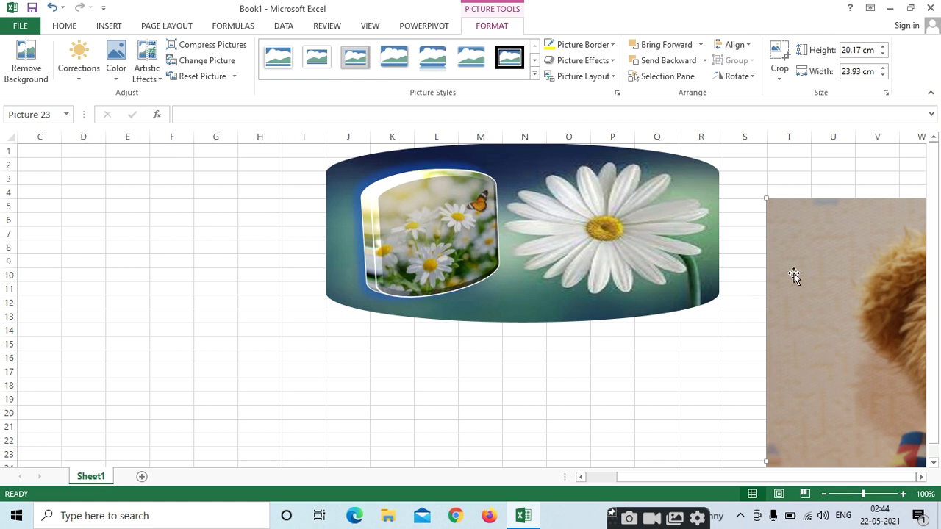
drag(794, 275, 95, 233)
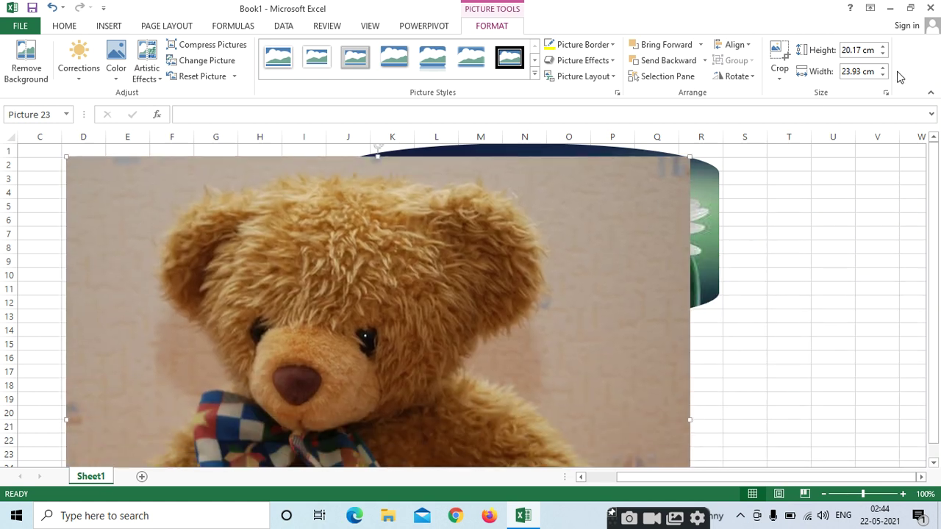
- Shrink the teddy bear photo proportionally to 3.79 × 4.5 cm
click(884, 73)
click(884, 73)
click(885, 73)
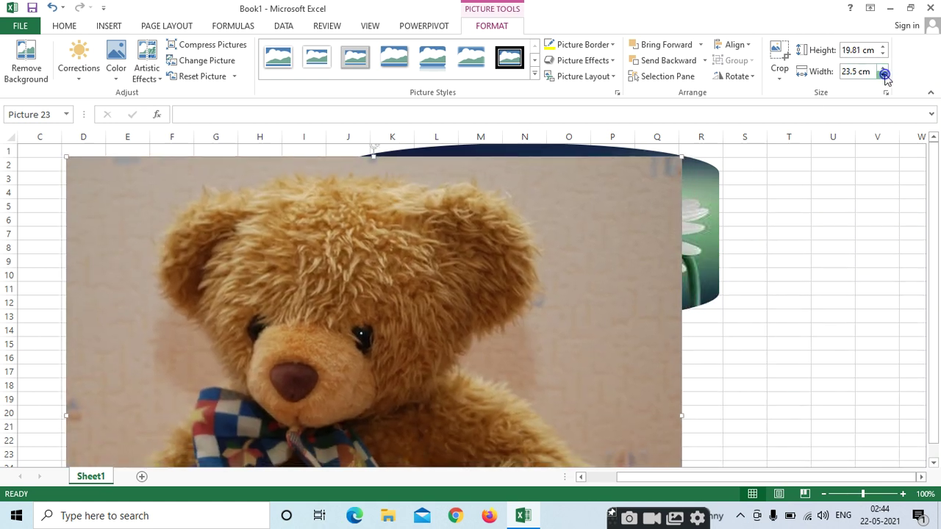
click(884, 74)
click(884, 74)
click(885, 73)
click(884, 73)
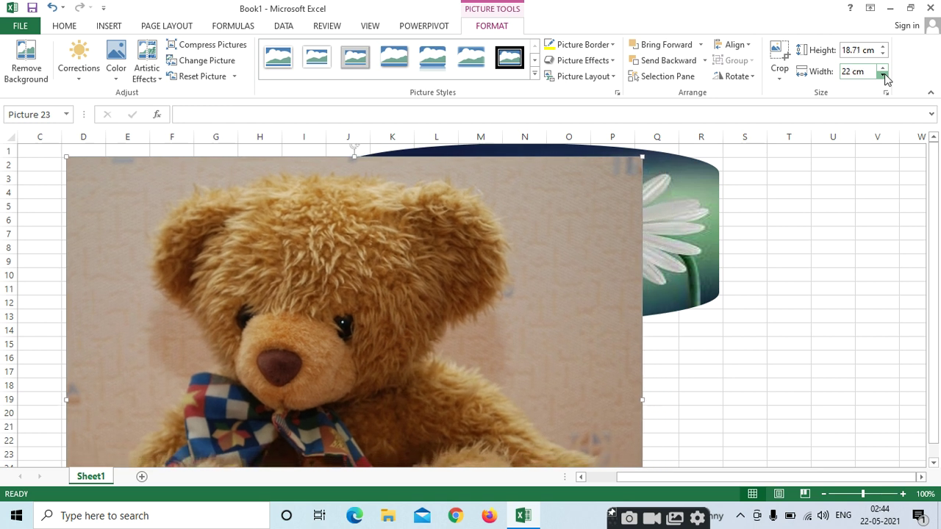
click(885, 74)
click(885, 73)
click(885, 73)
click(885, 73)
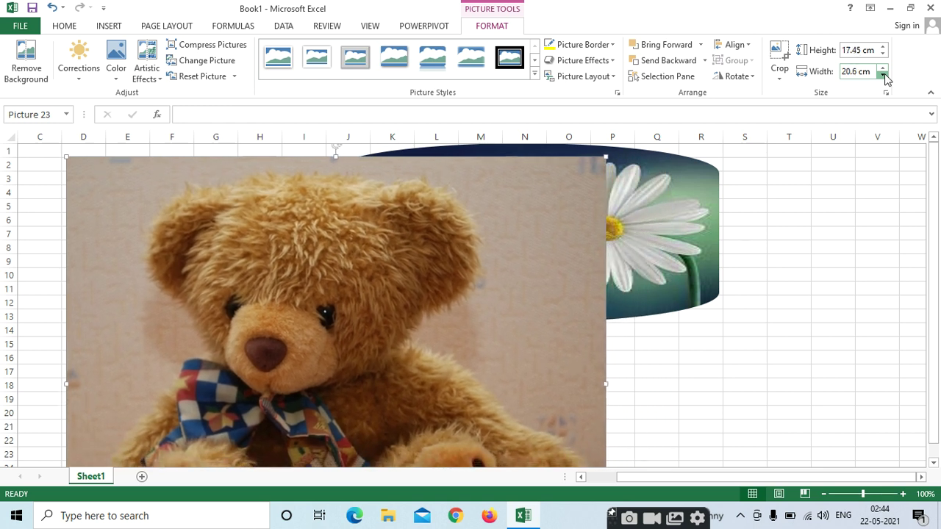
click(885, 74)
click(885, 74)
click(884, 73)
click(885, 73)
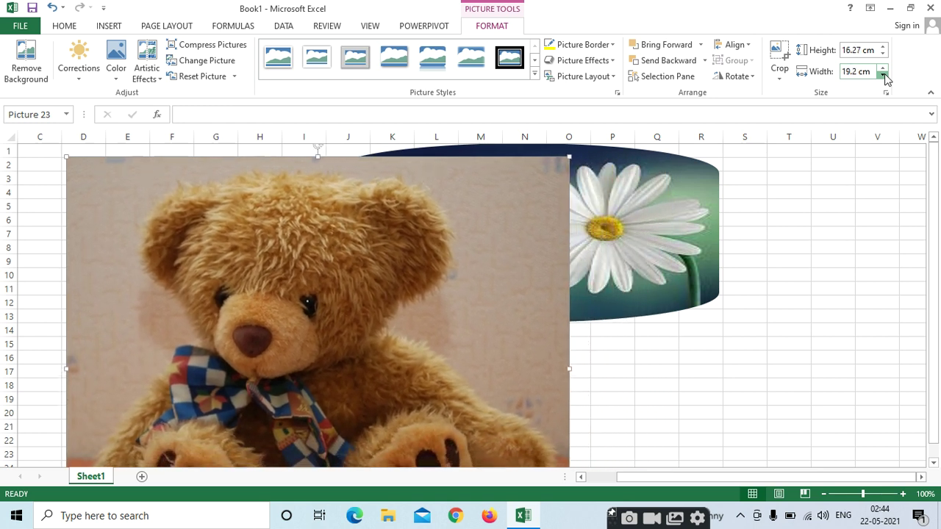
click(885, 73)
click(884, 73)
click(885, 74)
click(884, 74)
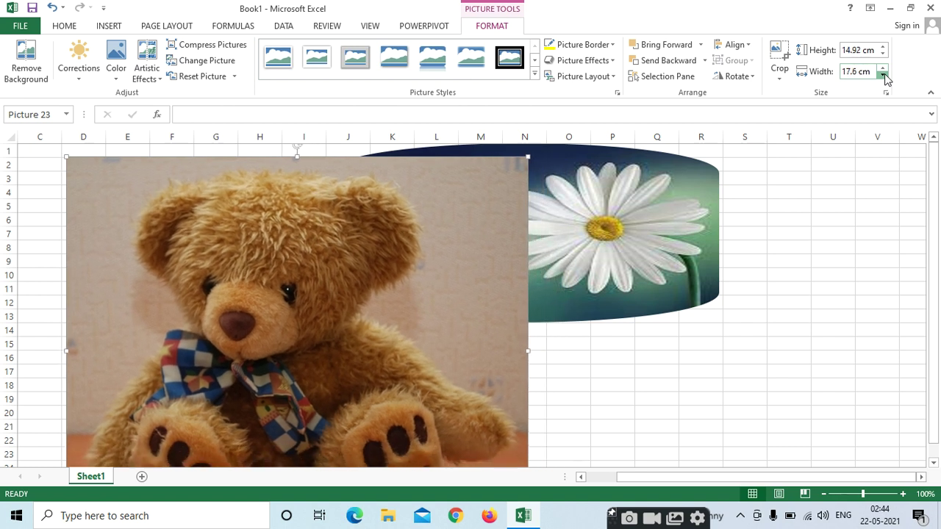
click(885, 73)
click(884, 73)
click(884, 74)
click(884, 73)
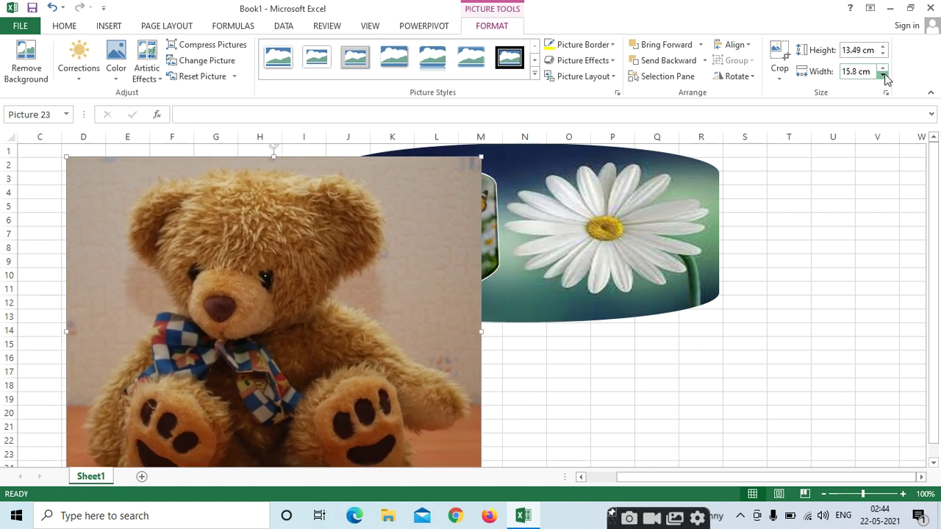
click(884, 73)
click(885, 73)
click(884, 74)
click(884, 73)
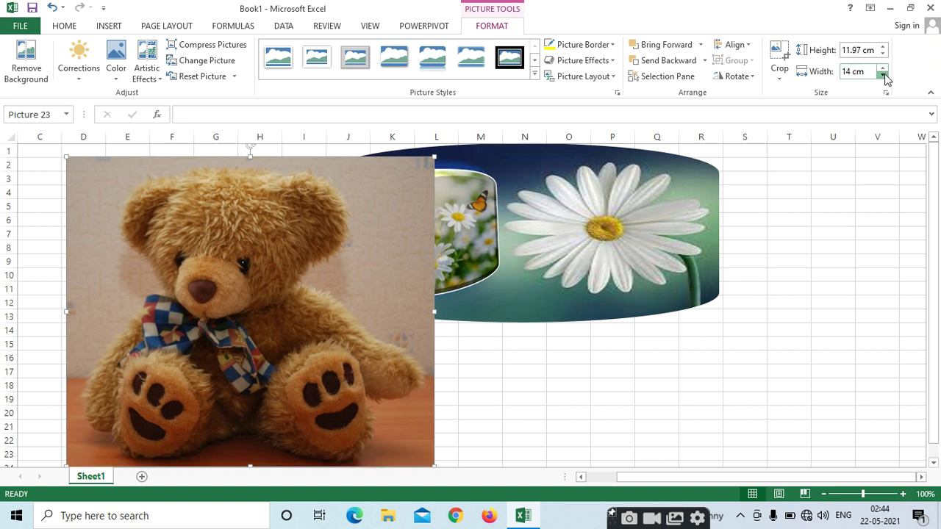
click(884, 74)
click(885, 73)
click(885, 73)
click(884, 74)
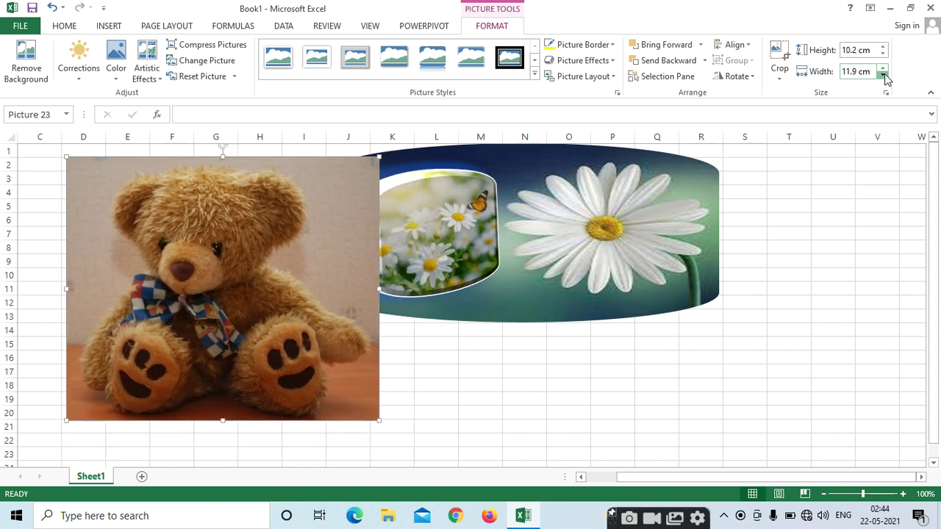
click(884, 74)
click(885, 73)
click(885, 74)
click(884, 73)
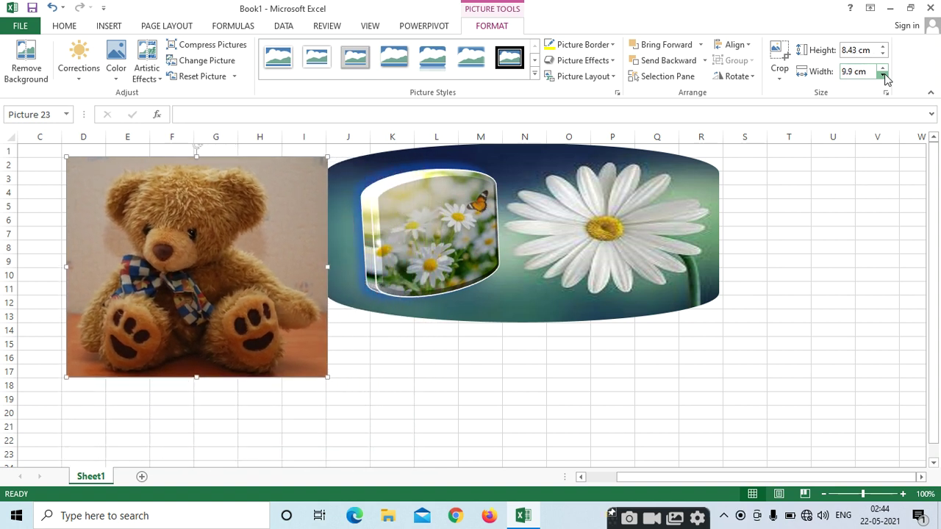
click(885, 73)
click(884, 73)
click(885, 73)
click(885, 73)
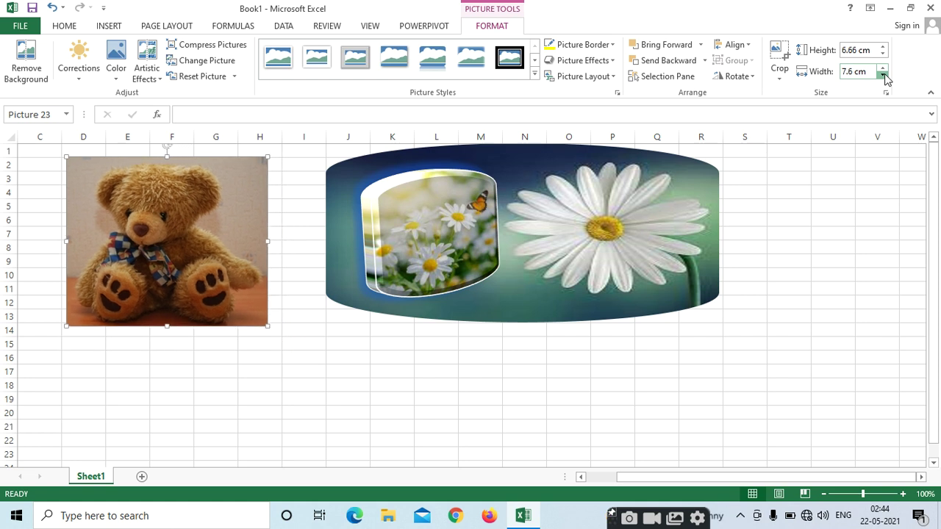
click(885, 74)
click(884, 73)
click(885, 74)
click(885, 74)
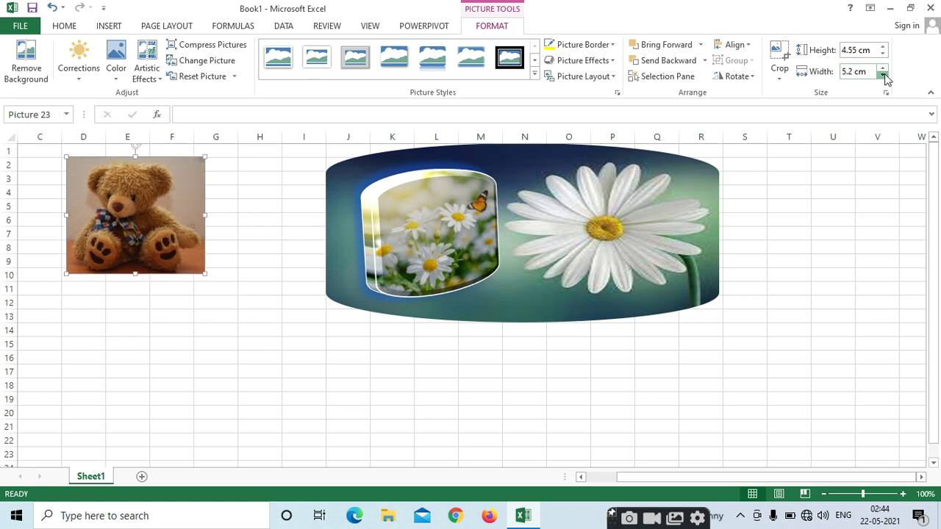
click(884, 74)
click(885, 74)
- Shrink the teddy bear to about 2.6 cm, set it on the daisy's lower middle, and group them
mouse_move(75, 195)
mouse_down()
mouse_move(512, 322)
mouse_move(511, 269)
mouse_move(487, 261)
mouse_up()
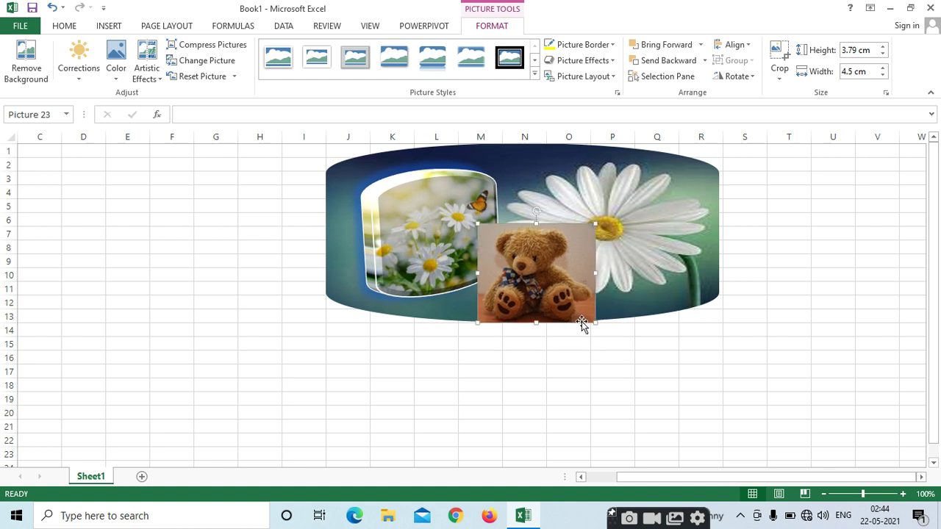
mouse_move(595, 323)
mouse_down()
mouse_move(563, 284)
mouse_move(547, 281)
mouse_up()
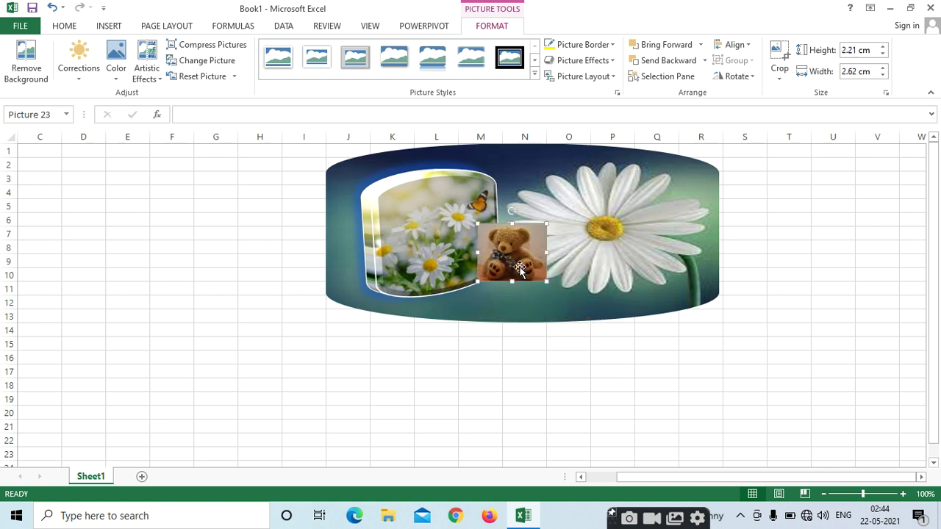
drag(516, 252, 530, 282)
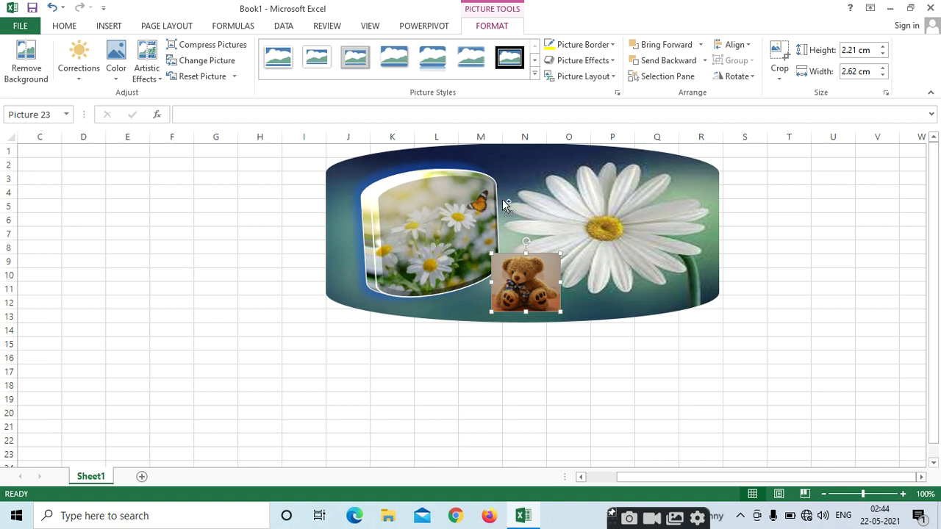
ctrl+click(509, 163)
click(732, 62)
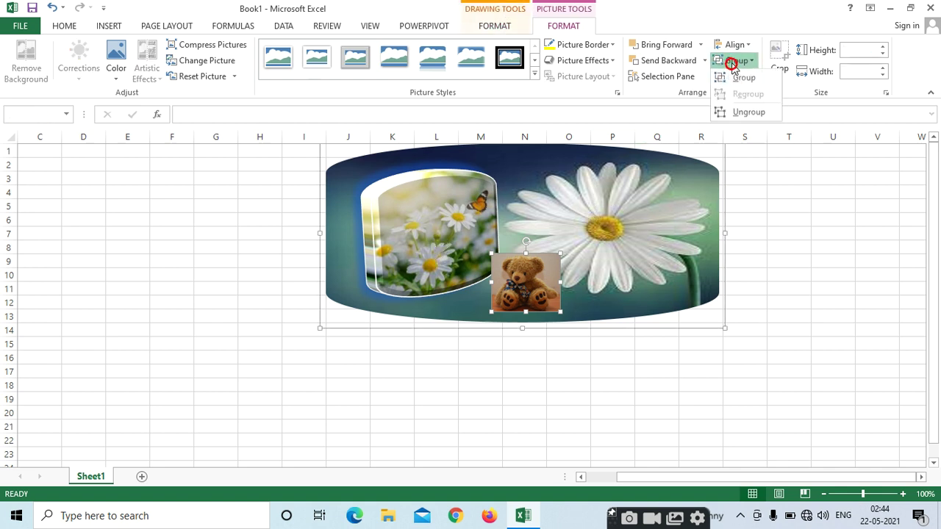
click(739, 77)
click(870, 290)
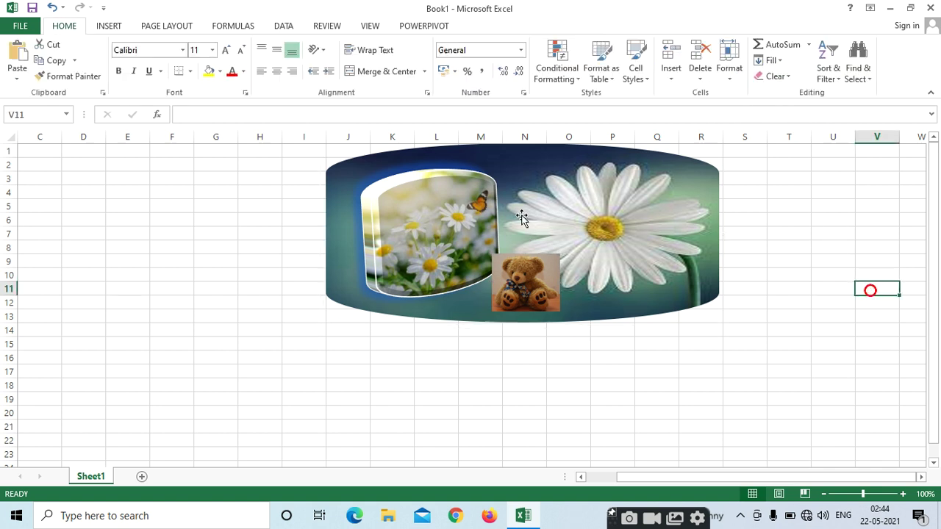
- Reposition the grouped teddy-and-daisy composition on the sheet
drag(522, 217, 473, 259)
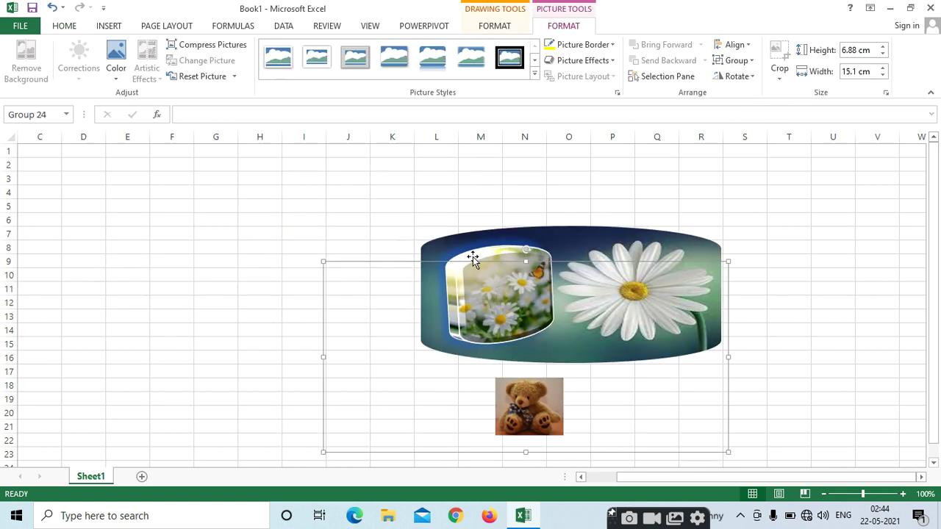
drag(571, 243, 569, 339)
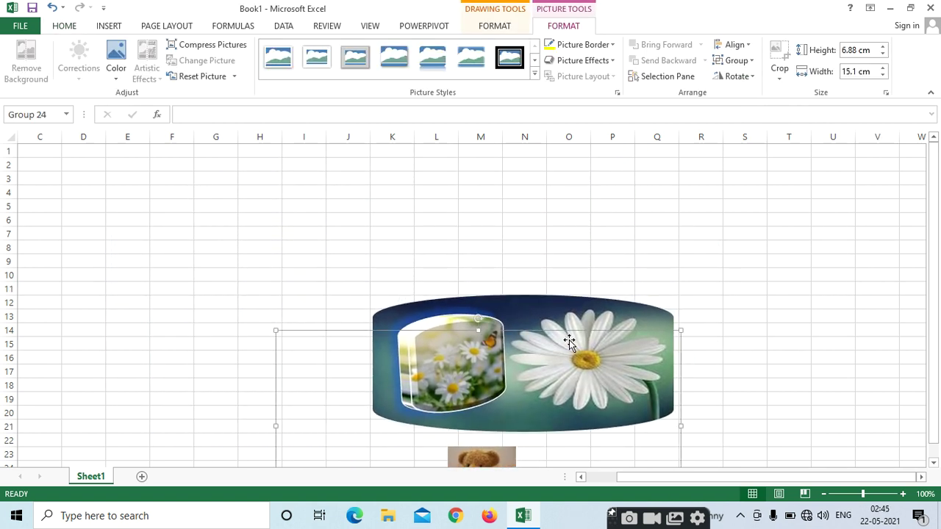
drag(520, 395, 539, 259)
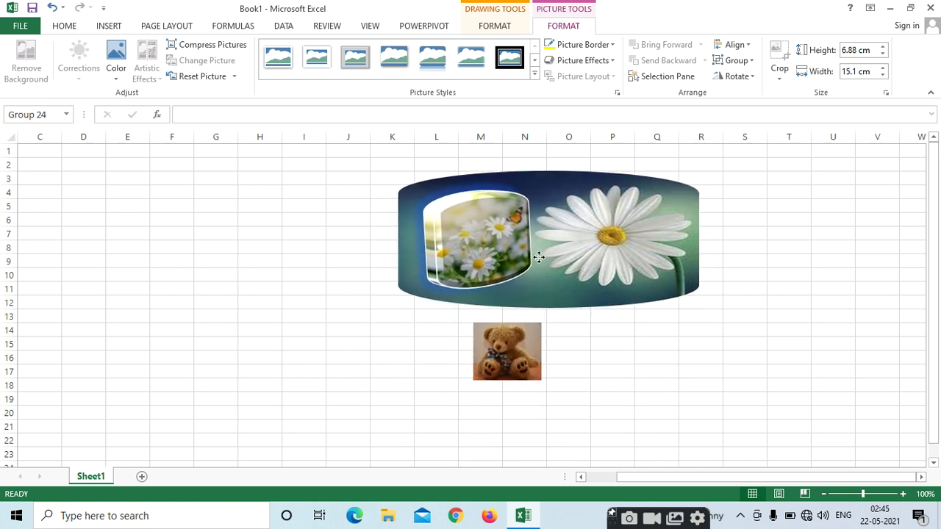
click(46, 265)
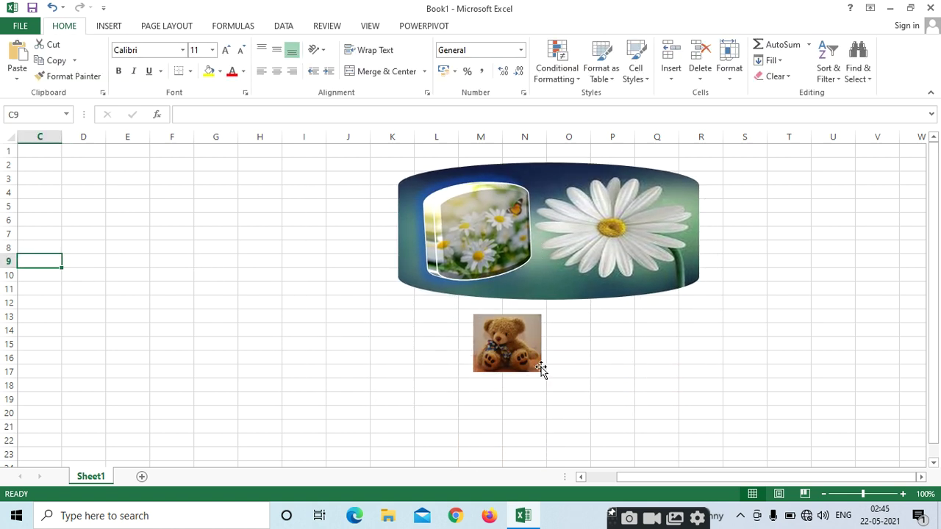
drag(516, 342, 493, 335)
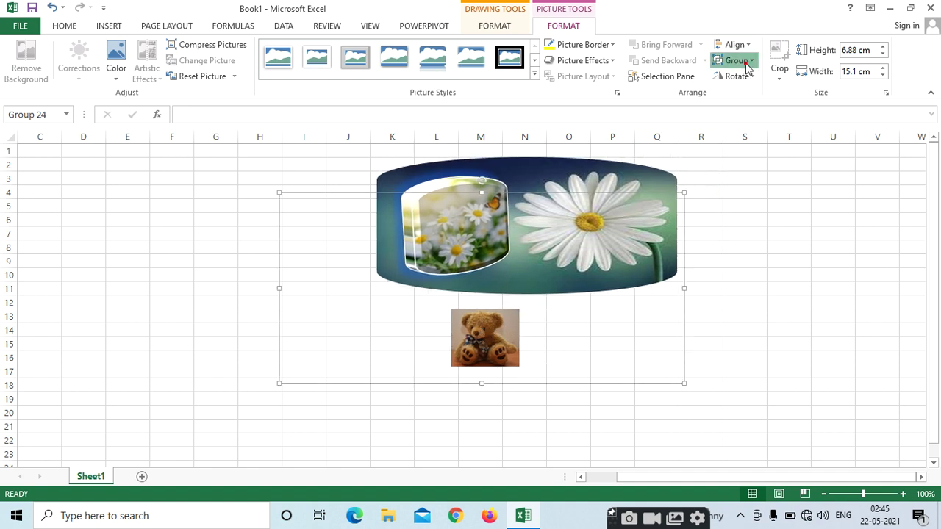
- Ungroup the teddy and daisy pictures and nudge them slightly up and right
click(736, 60)
click(749, 112)
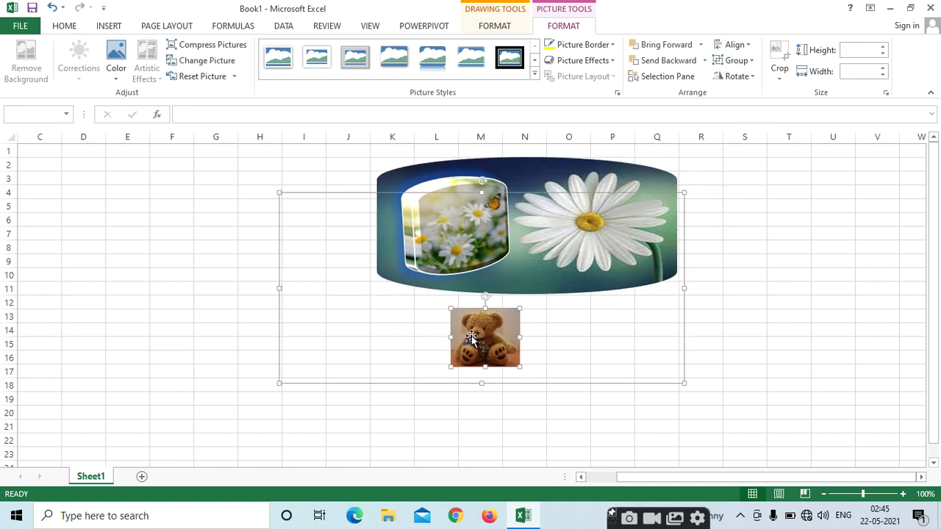
drag(470, 337, 477, 323)
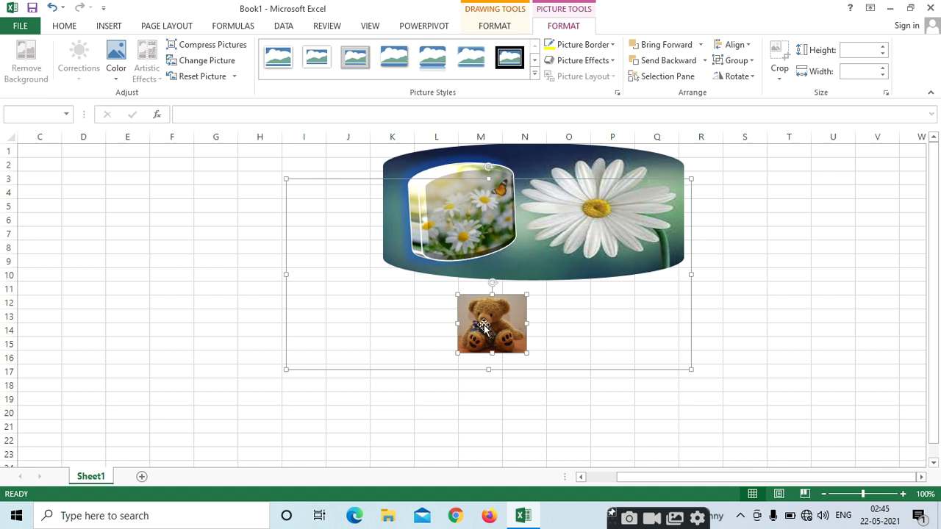
click(539, 254)
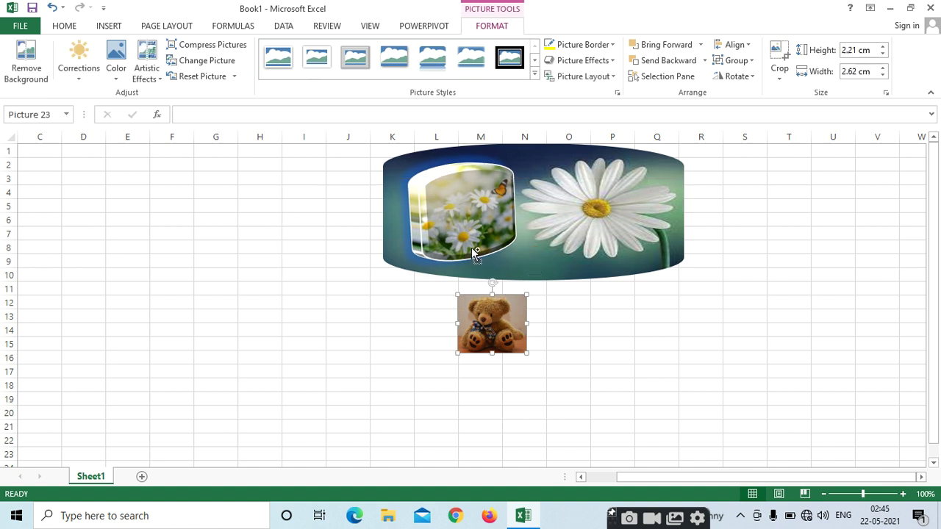
drag(493, 318, 495, 312)
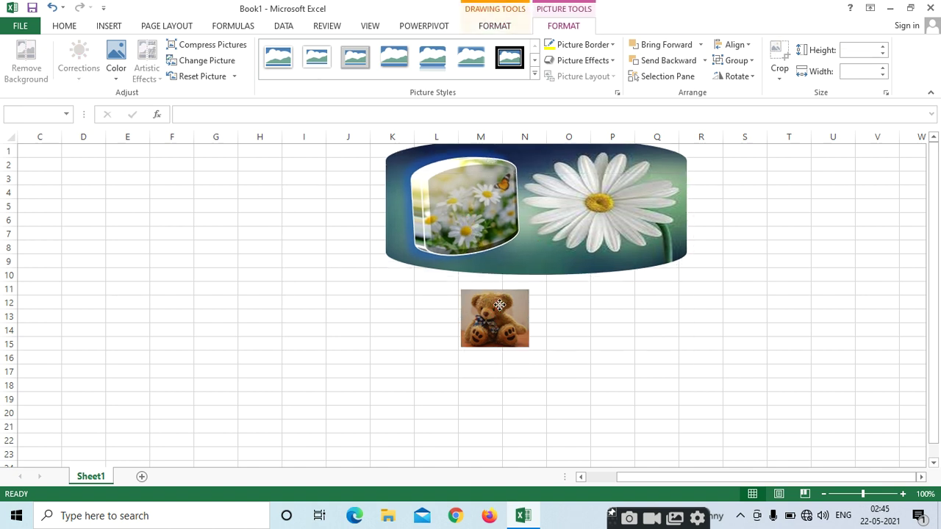
click(753, 300)
- Move the teddy bear back up onto the daisy picture and regroup the two into one object
click(506, 322)
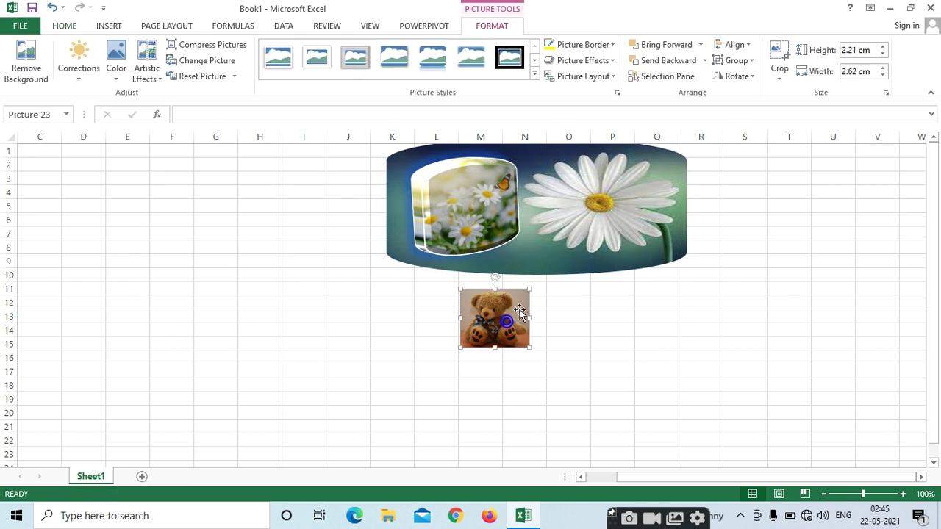
drag(506, 321, 527, 234)
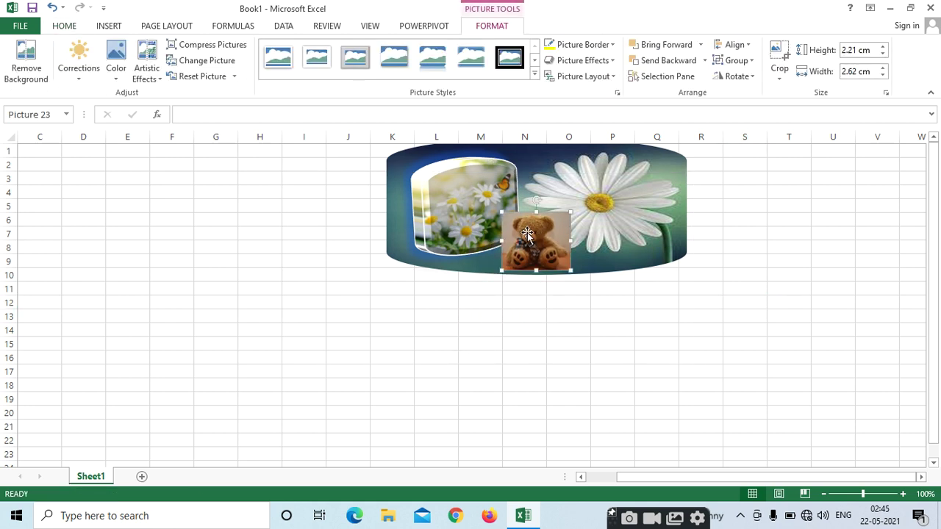
ctrl+click(579, 183)
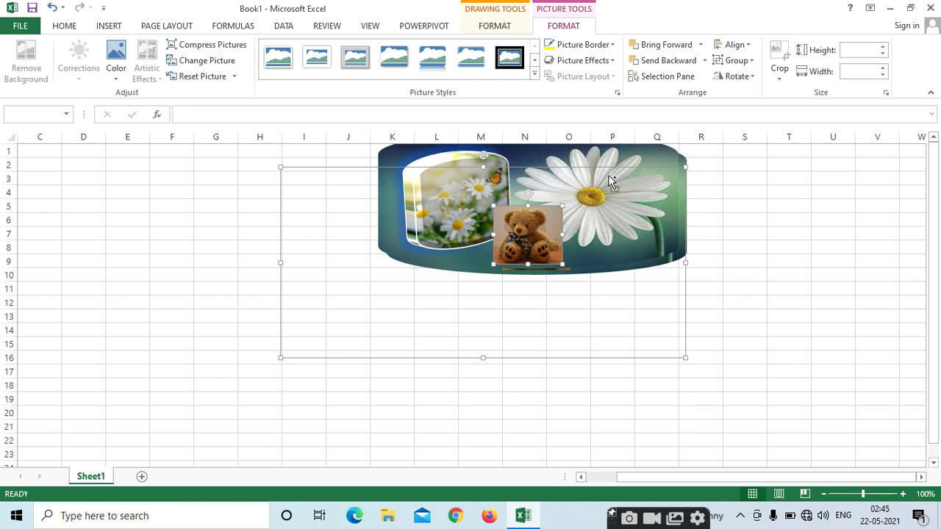
click(735, 60)
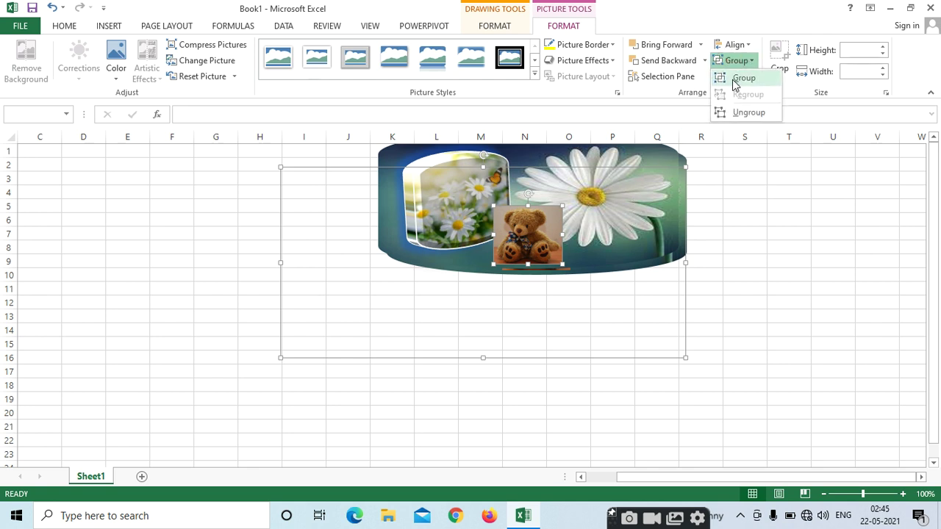
click(732, 78)
click(736, 220)
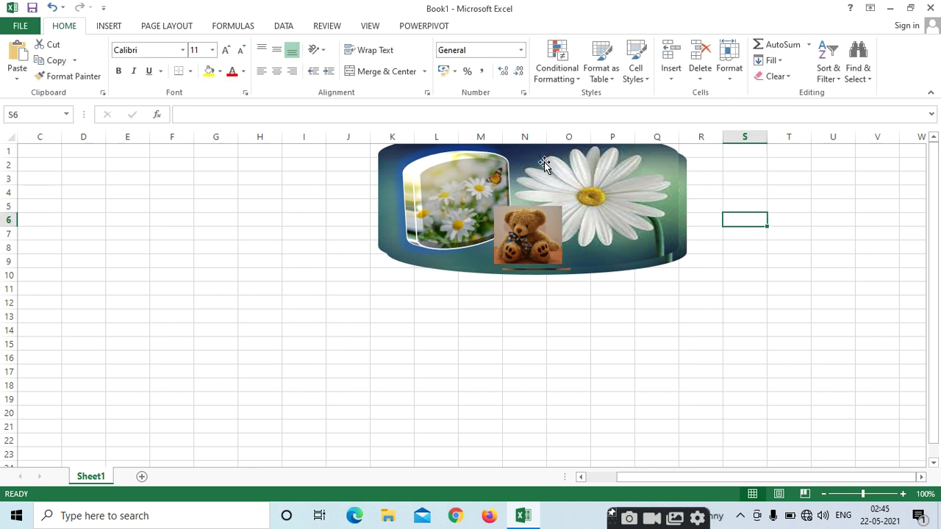
- Duplicate the grouped composition to the left of the original, then browse the Insert and Home ribbons
mouse_move(551, 162)
mouse_down()
mouse_move(542, 197)
mouse_move(276, 198)
mouse_up()
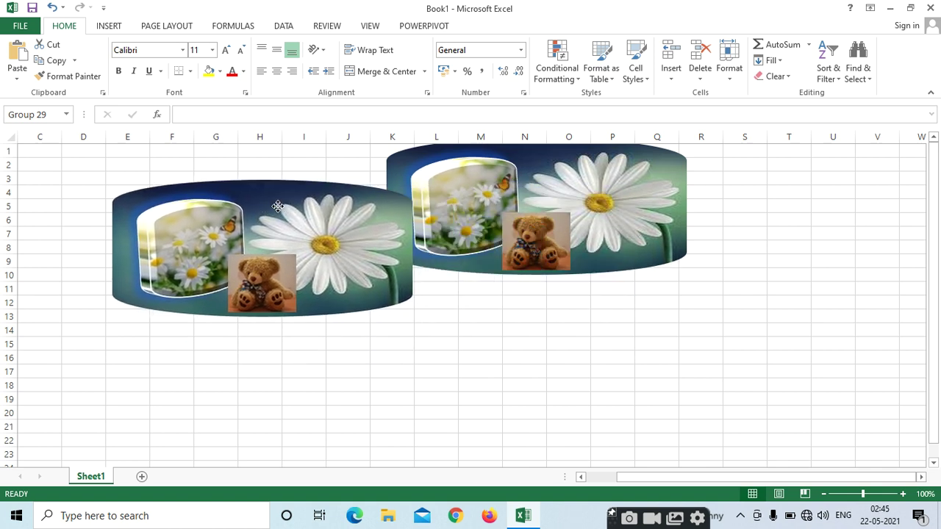
click(780, 248)
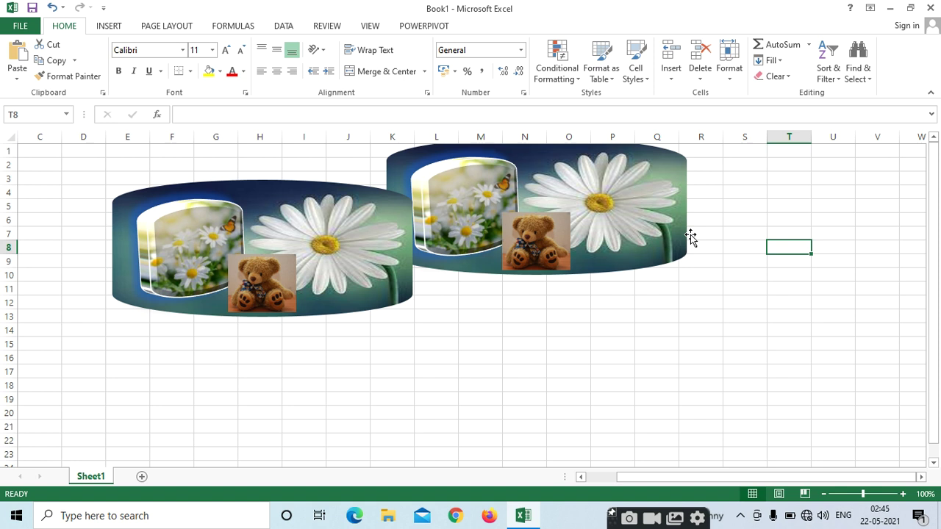
click(117, 27)
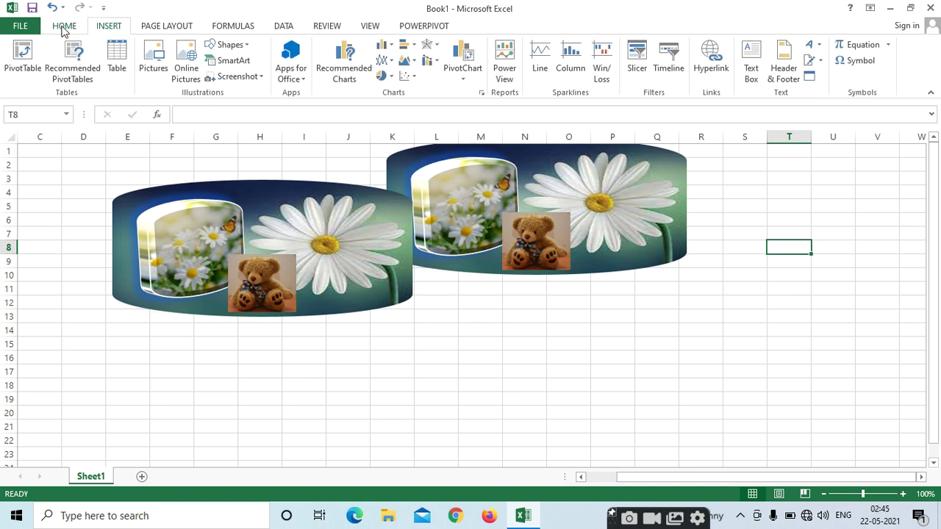
click(64, 27)
click(110, 27)
click(740, 516)
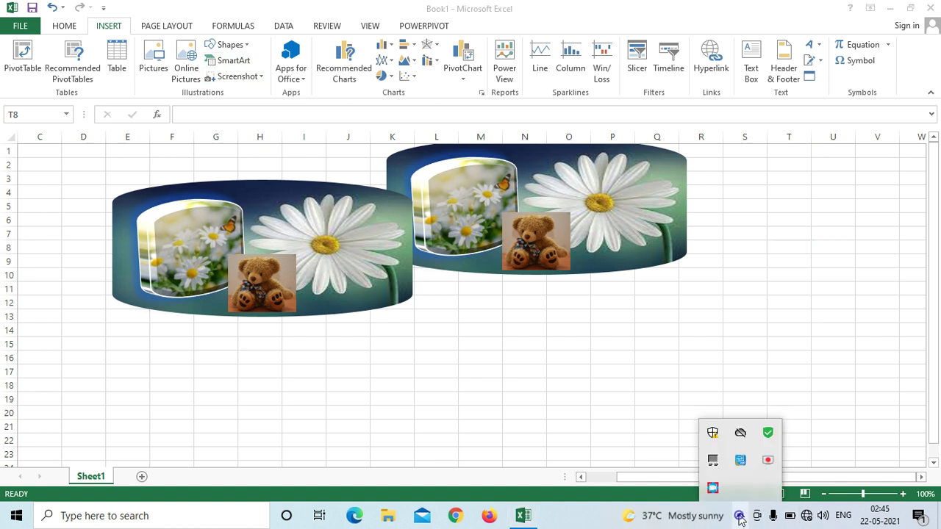